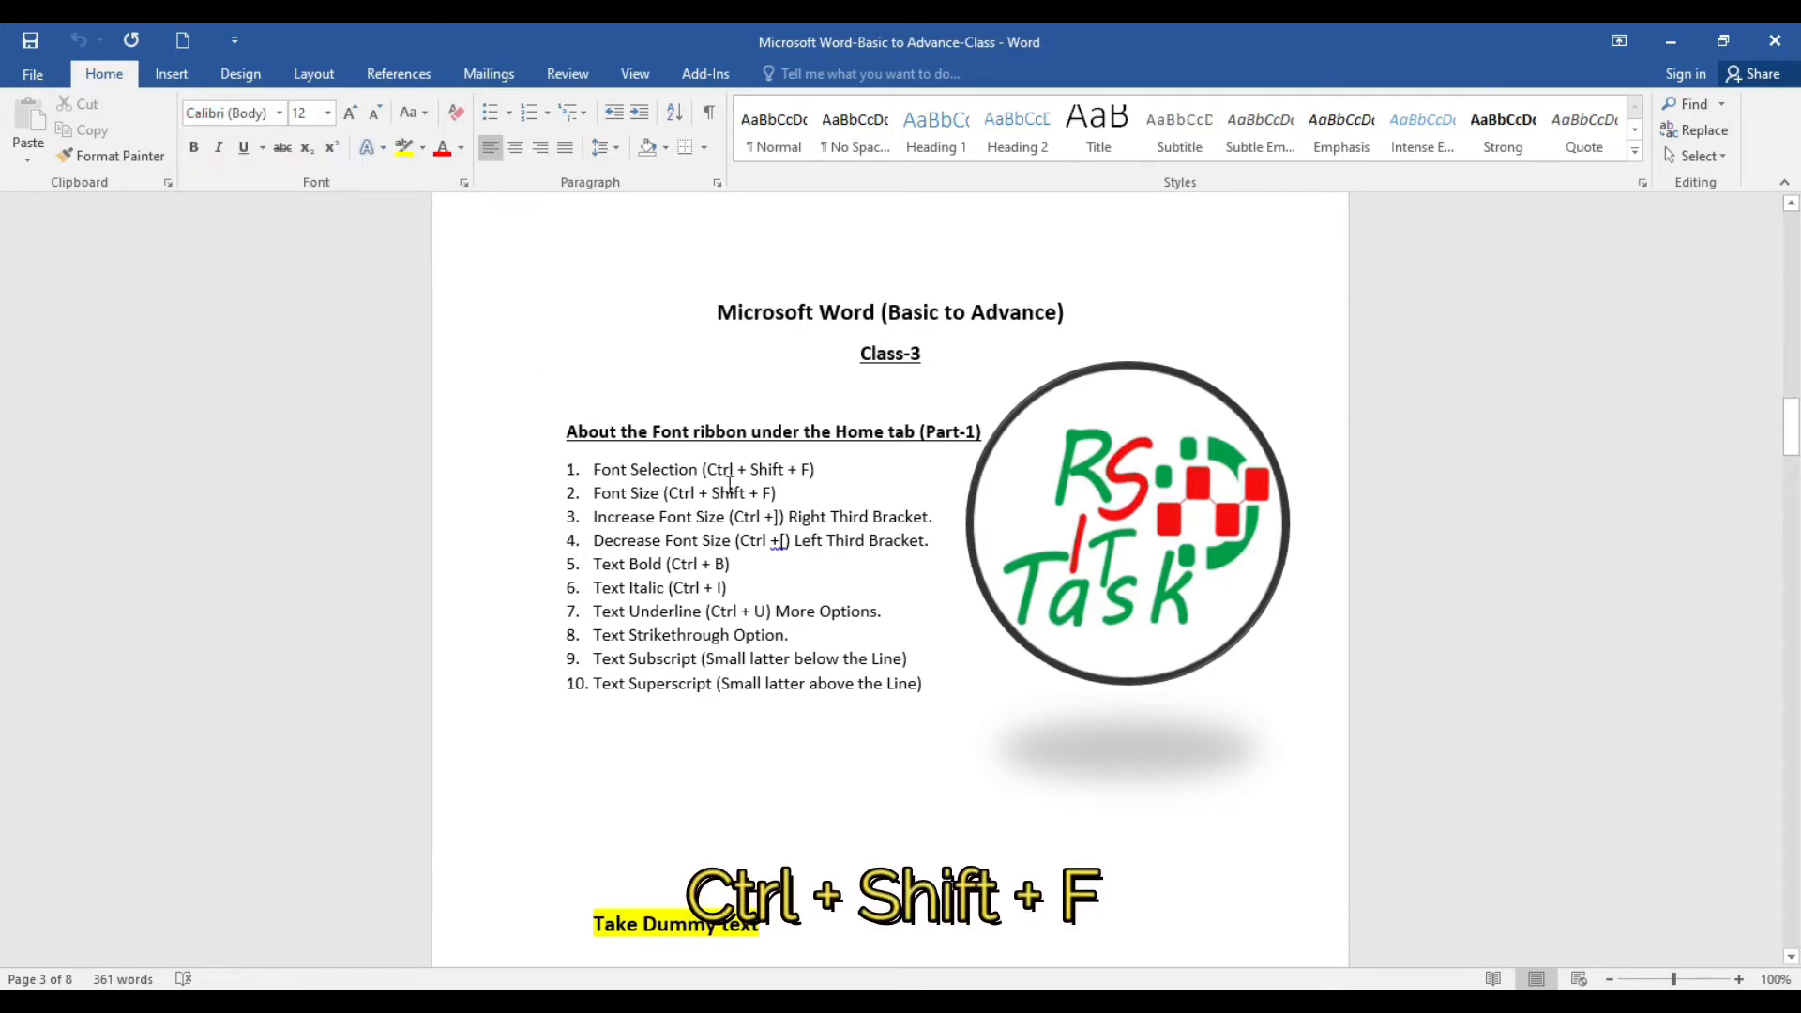
{"action": "left_click_drag", "start_coordinate": [707, 469], "coordinate": [813, 470]}
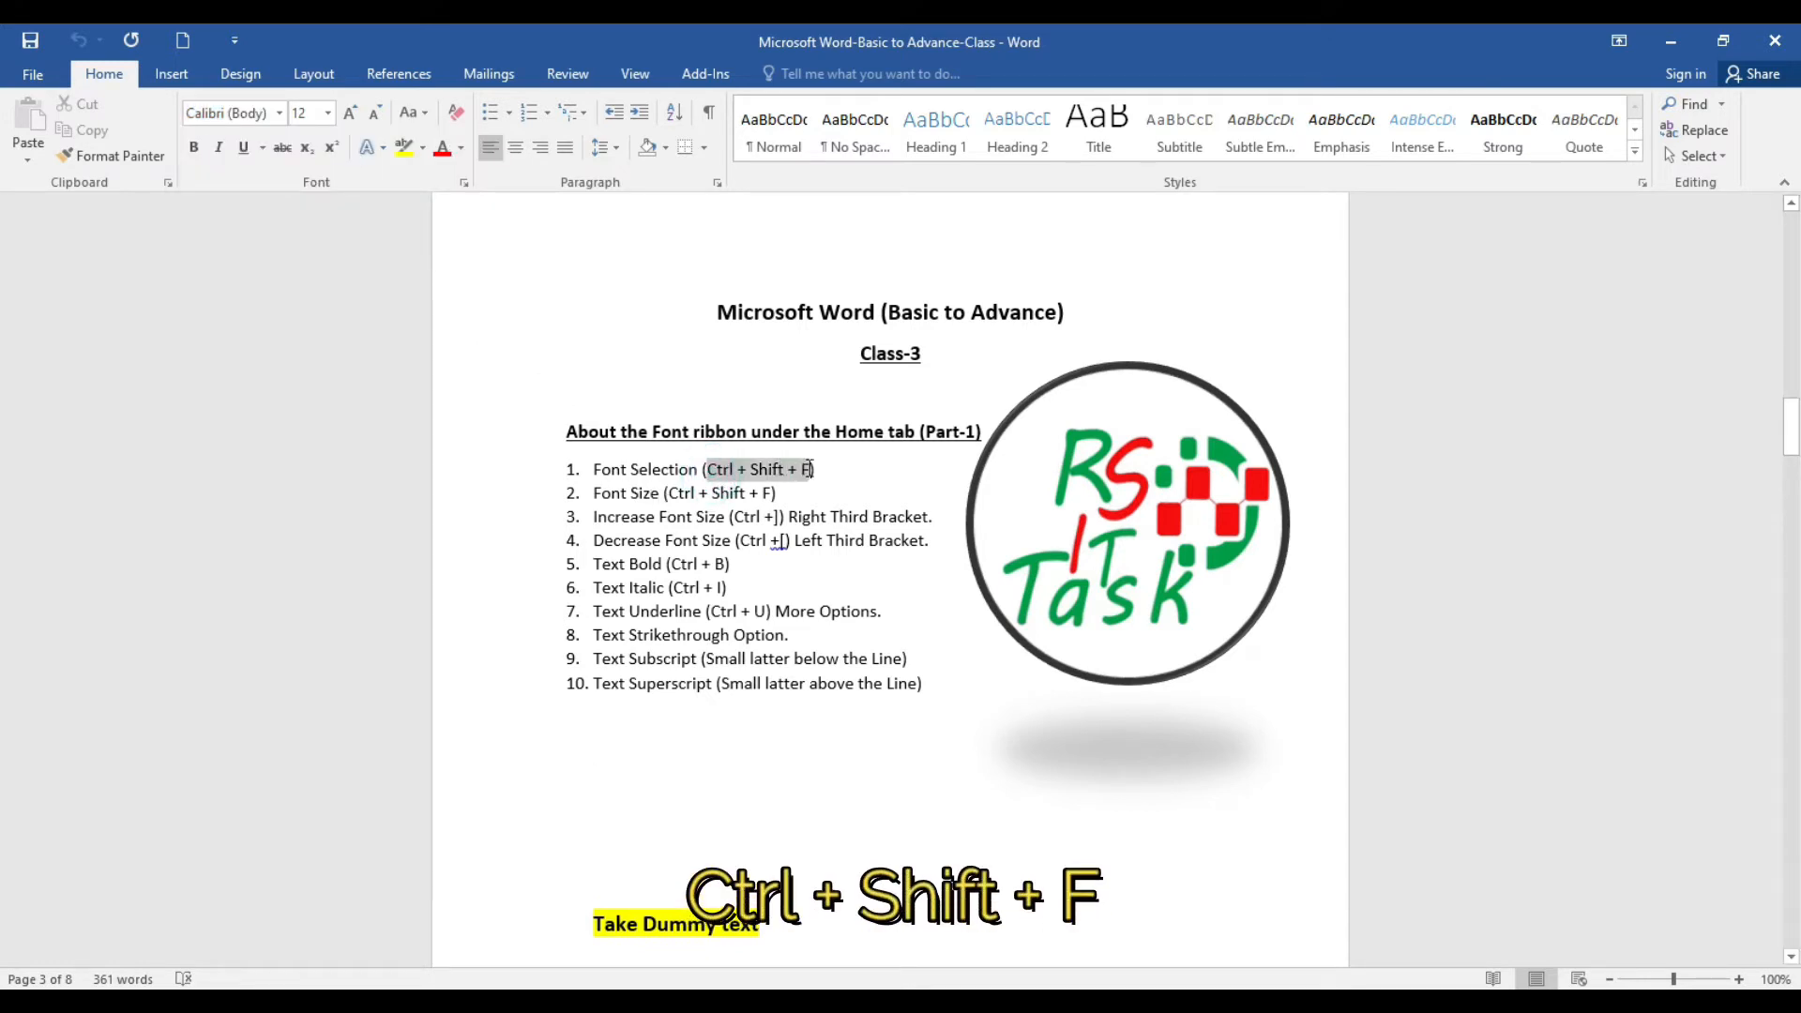
{"action": "left_click", "coordinate": [776, 825]}
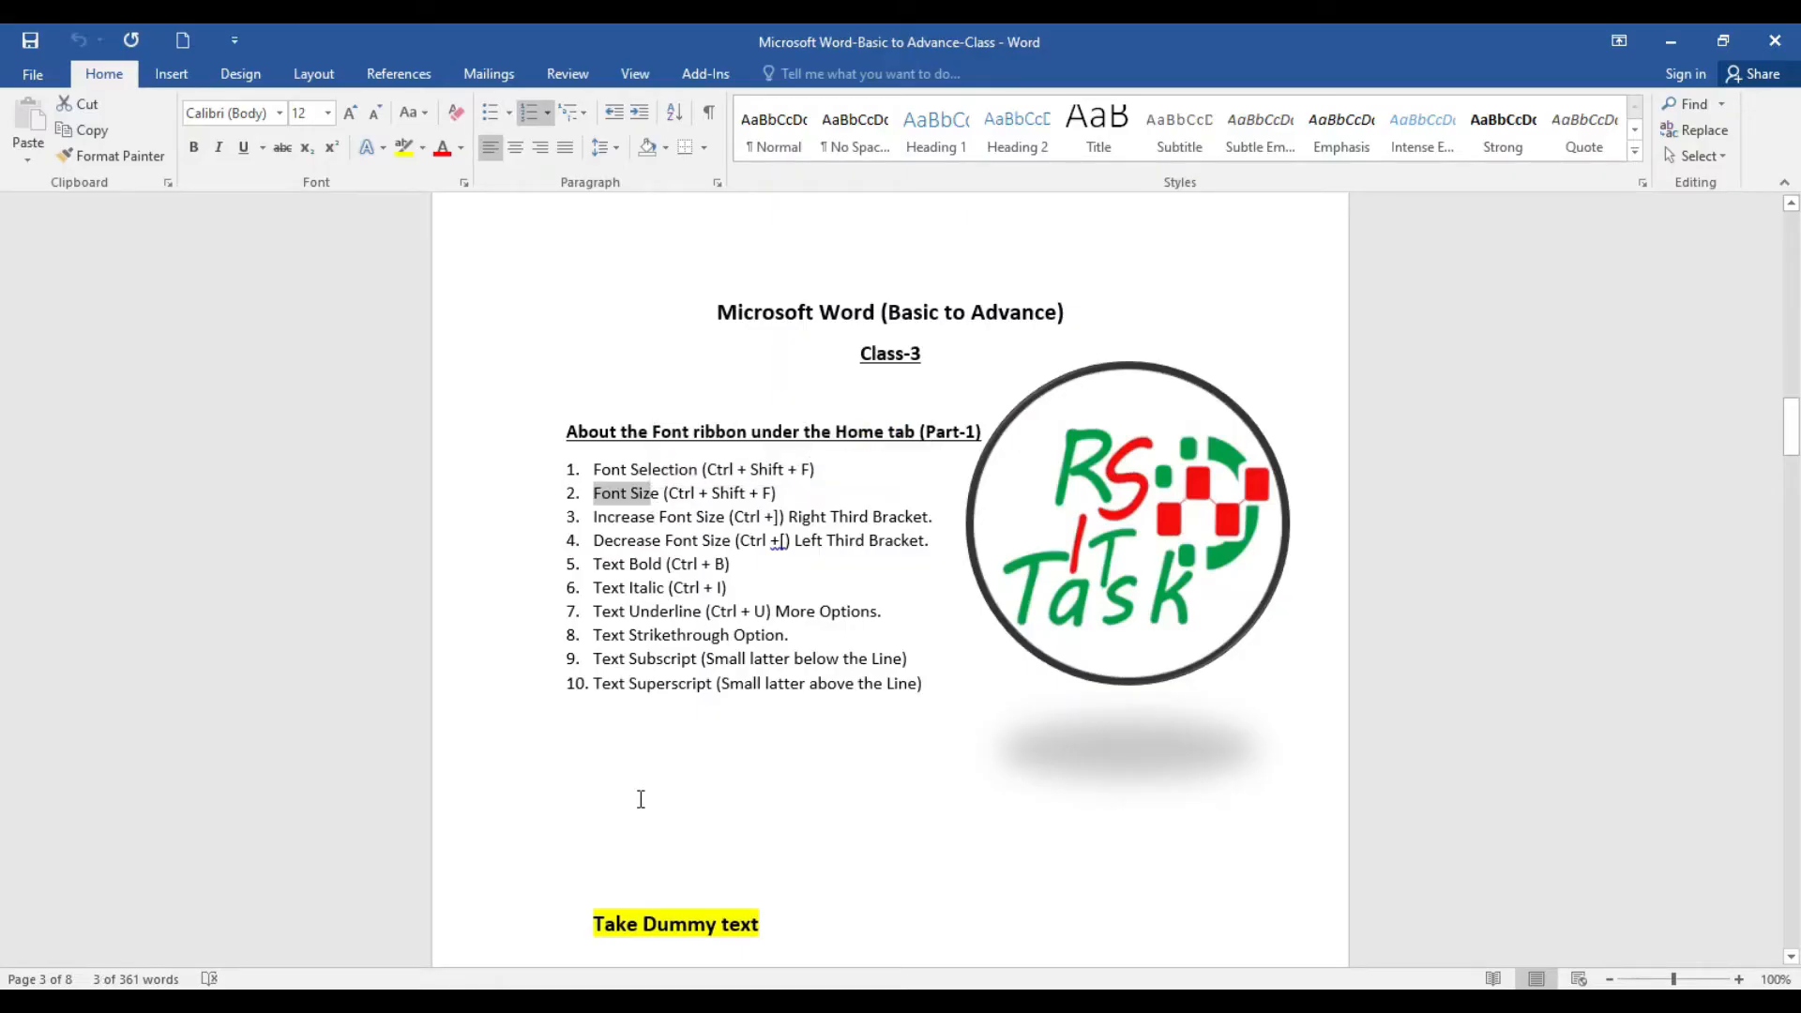
{"action": "left_click", "coordinate": [641, 800]}
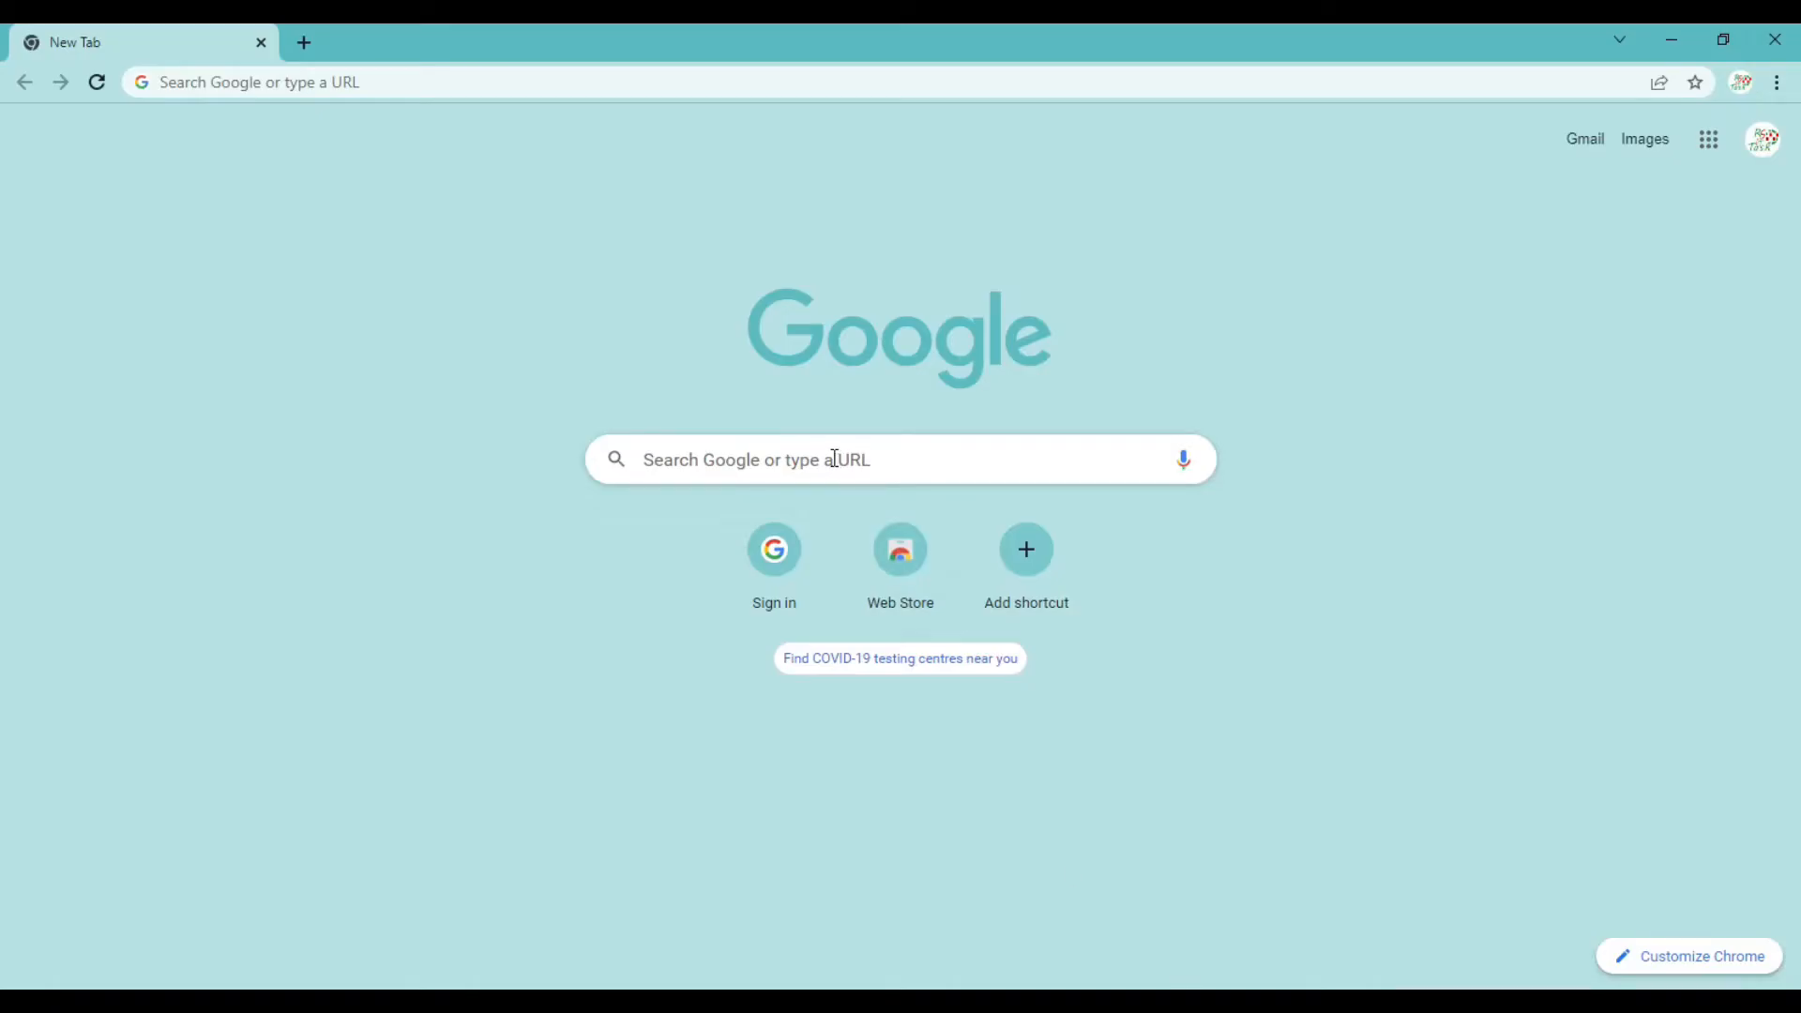
In Chrome, search Google for "dummy text" and open the Lipsum generator result from lipsum.com
{"action": "left_click", "coordinate": [835, 459]}
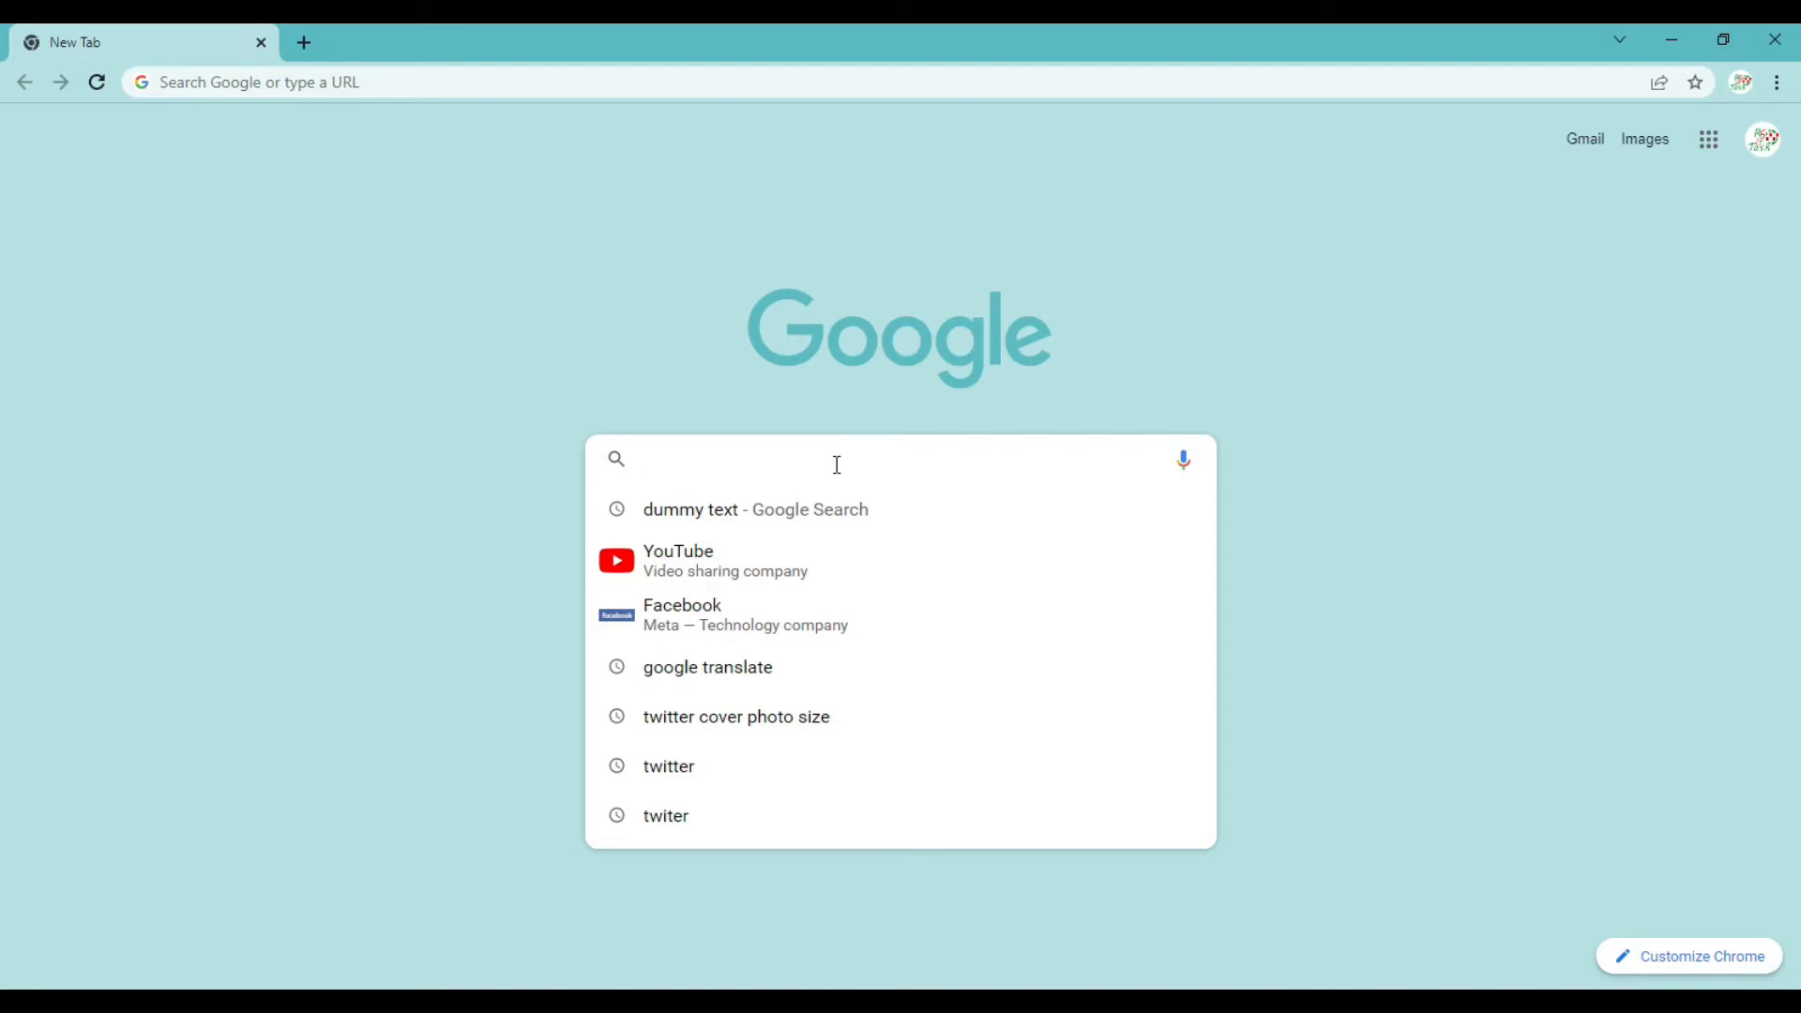
{"action": "type", "text": "dummy text"}
{"action": "key", "text": "Return"}
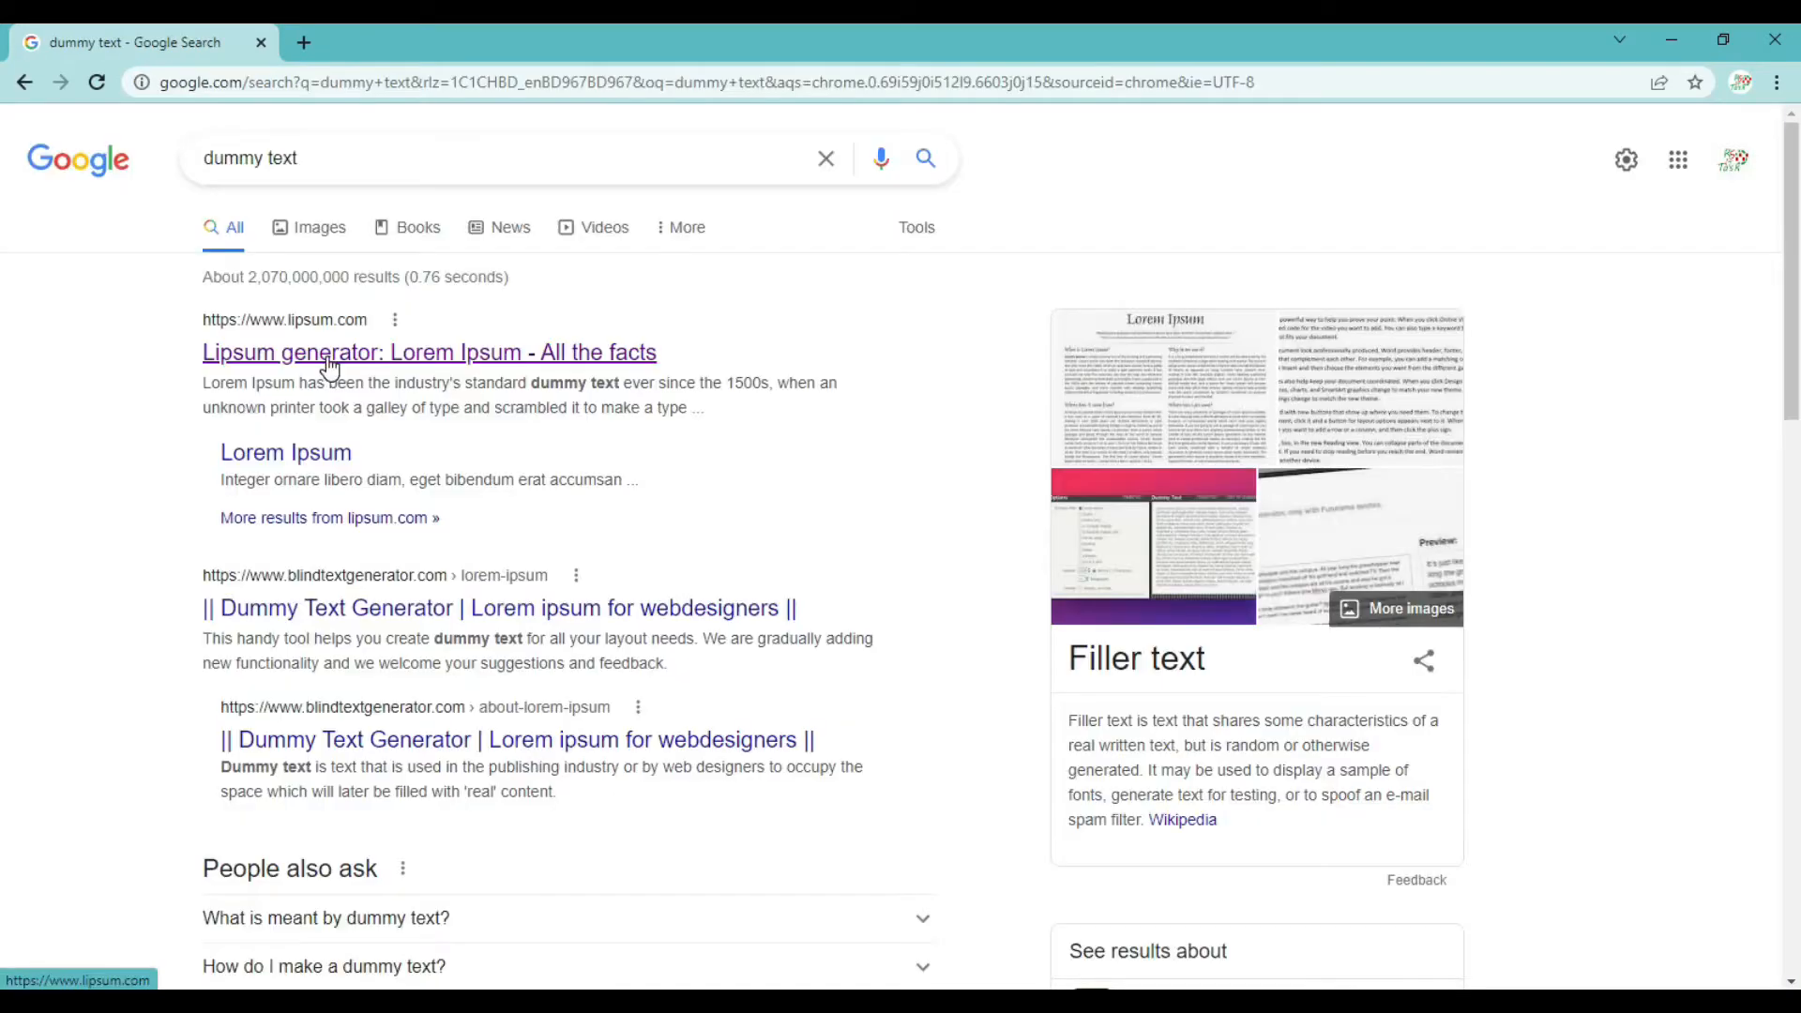
{"action": "left_click", "coordinate": [494, 361]}
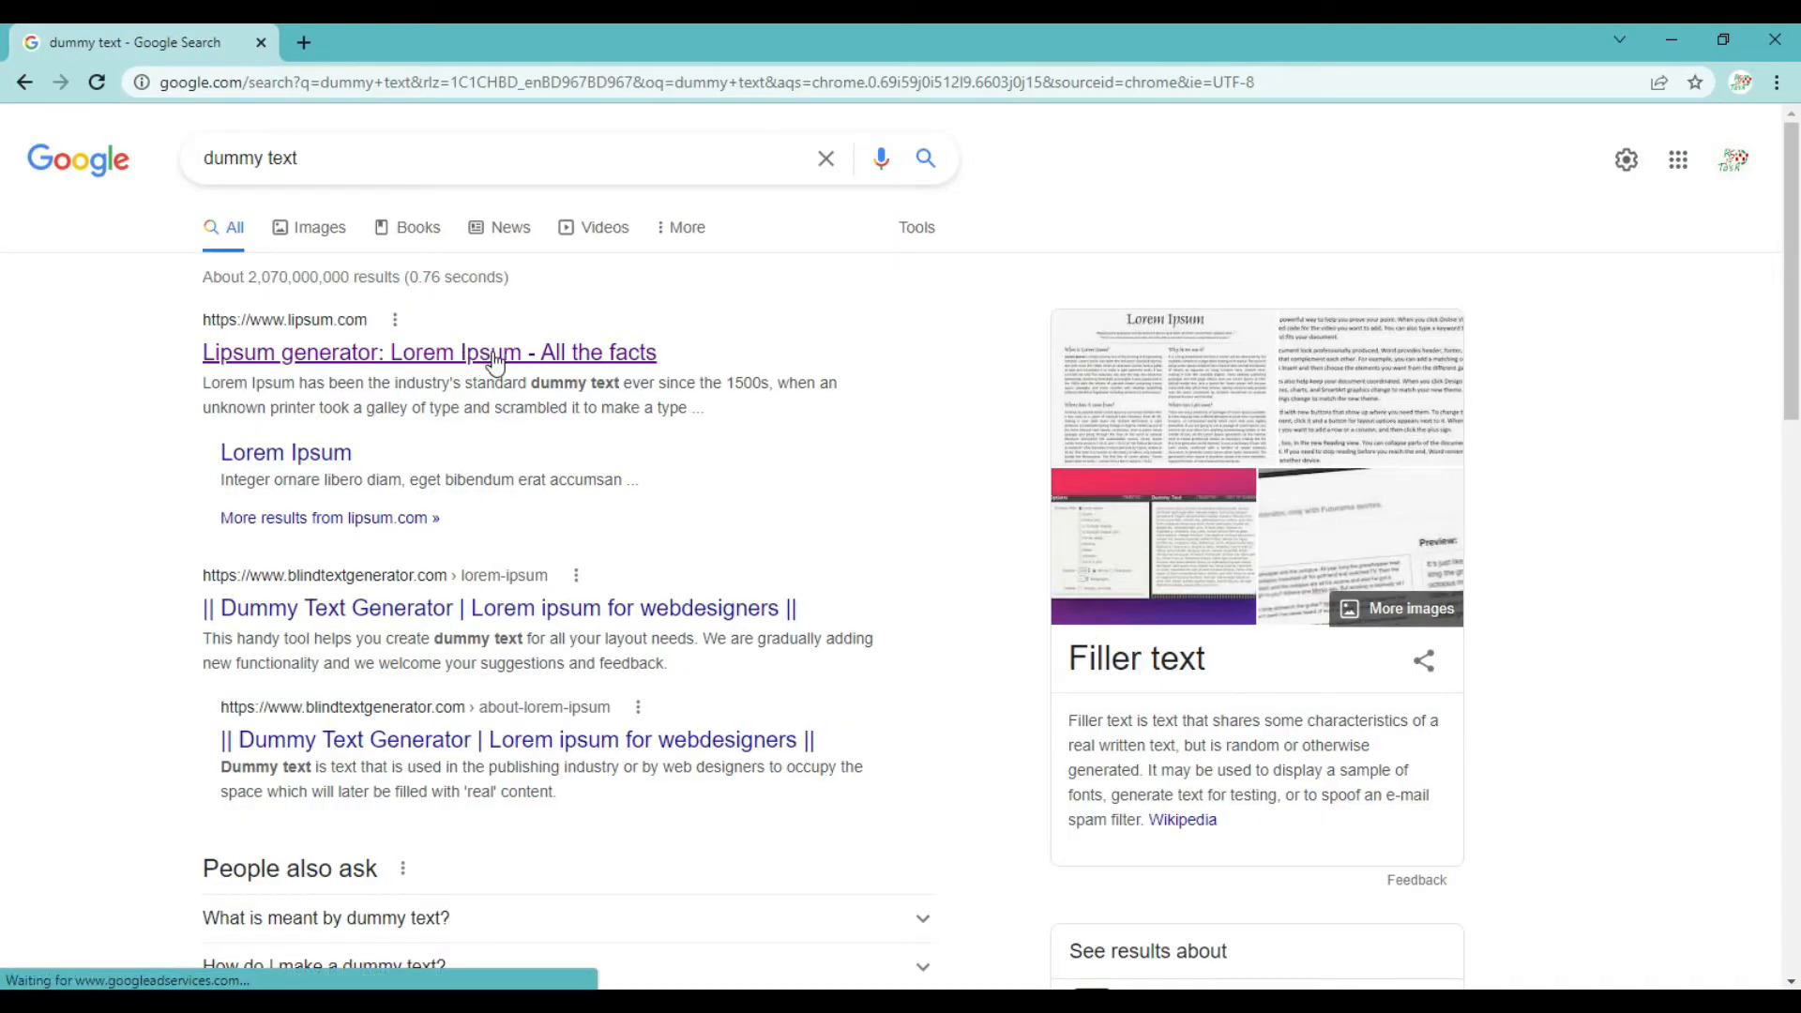
{"action": "left_click", "coordinate": [495, 362]}
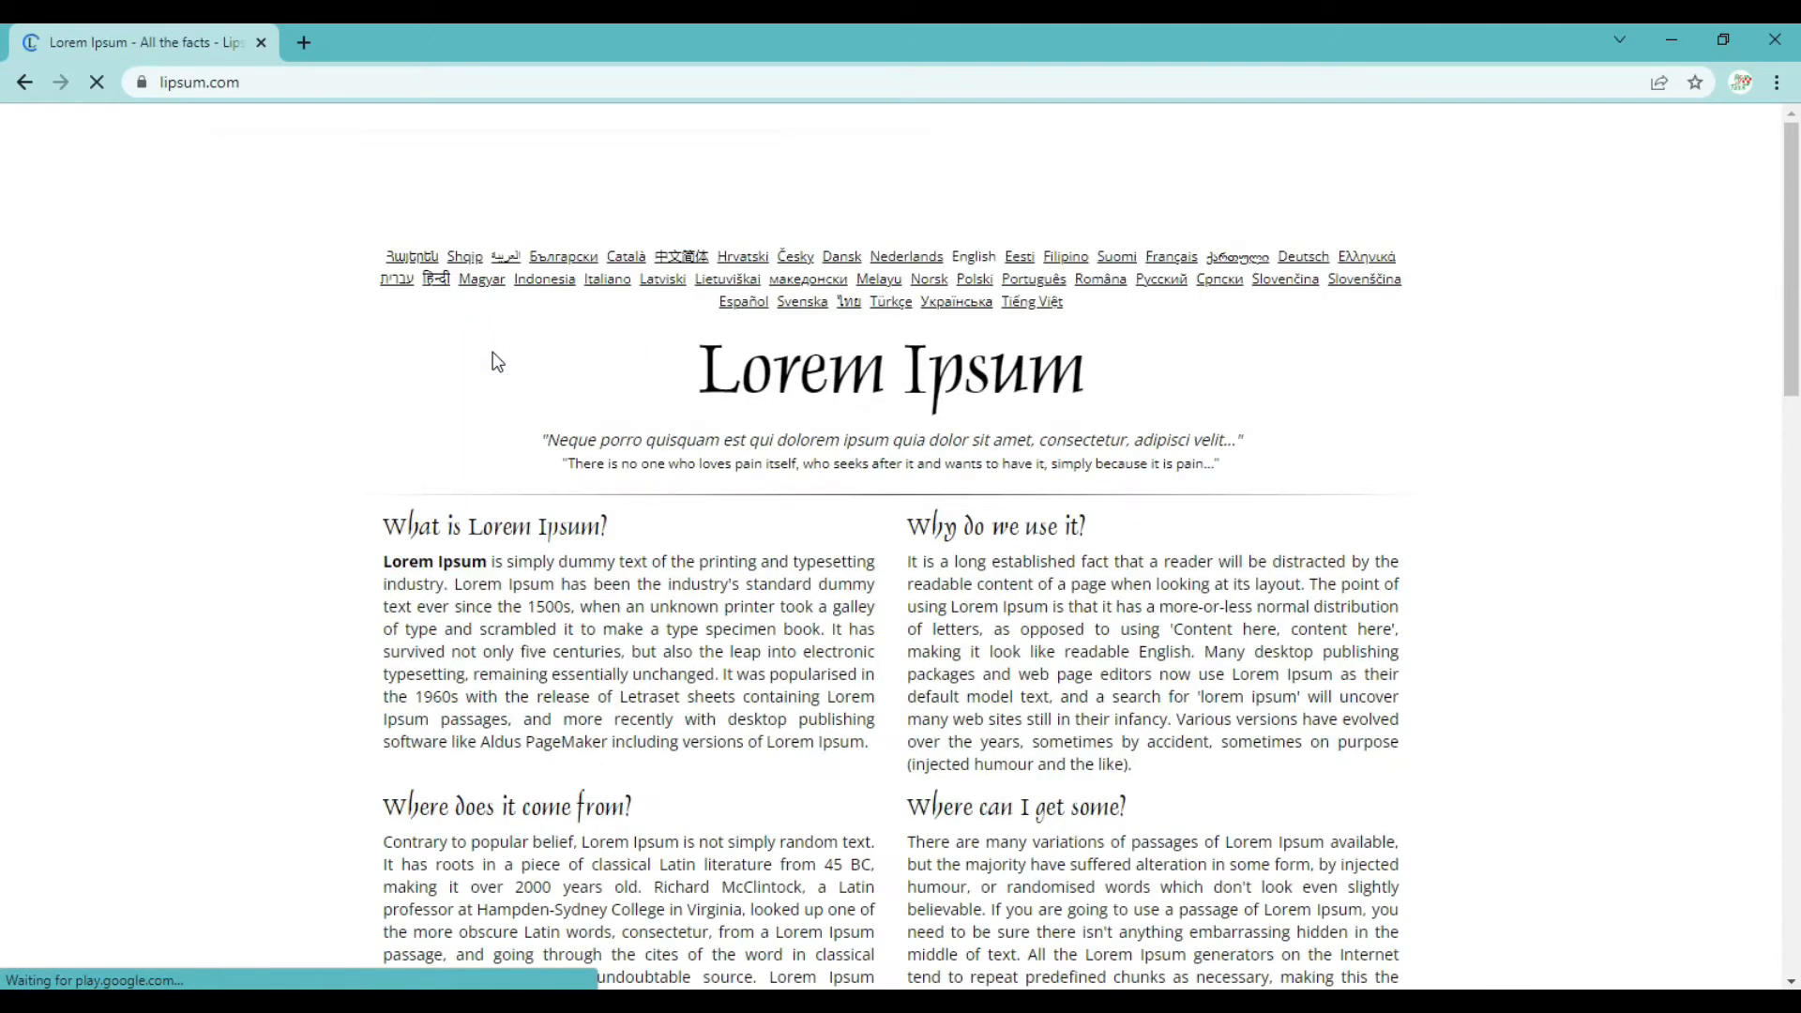
Copy the whole paragraph under "Why do we use it?" on the Lorem Ipsum page
{"action": "scroll", "coordinate": [882, 563], "scroll_direction": "down", "scroll_amount": 3}
{"action": "scroll", "coordinate": [888, 563], "scroll_direction": "down", "scroll_amount": 2}
{"action": "scroll", "coordinate": [887, 561], "scroll_direction": "up", "scroll_amount": 2}
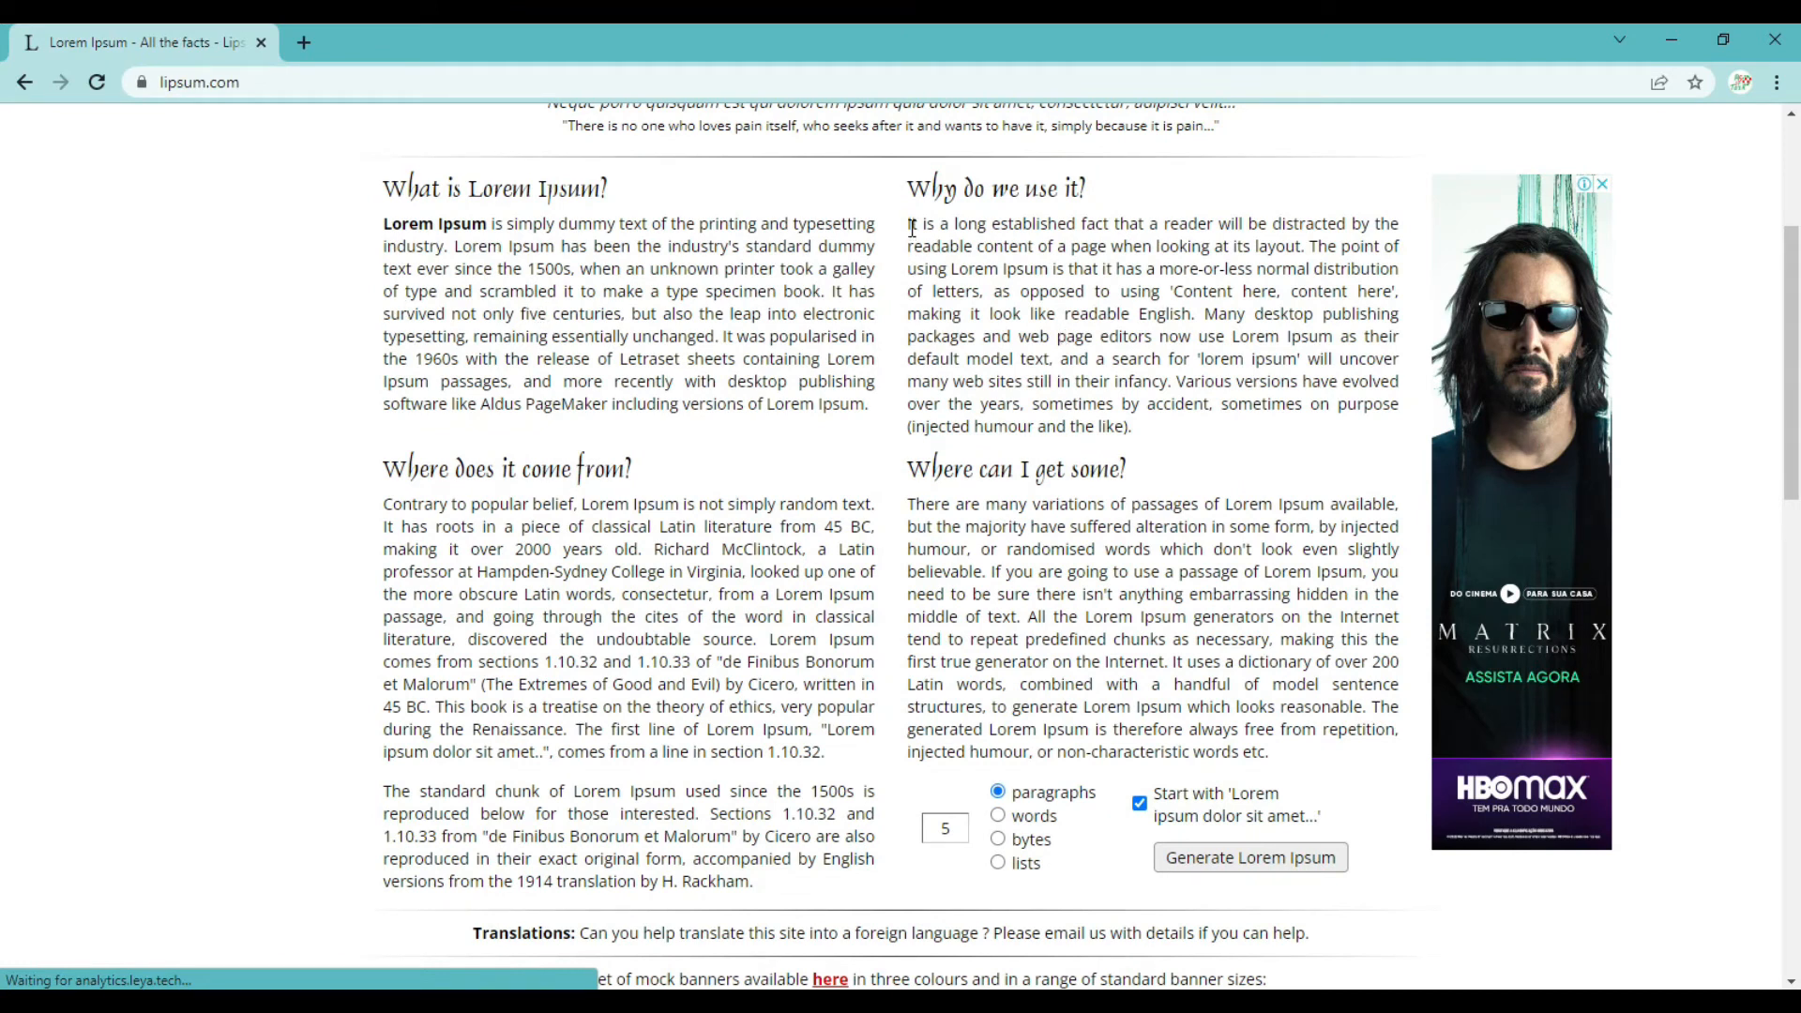
{"action": "left_click_drag", "start_coordinate": [912, 228], "coordinate": [966, 290]}
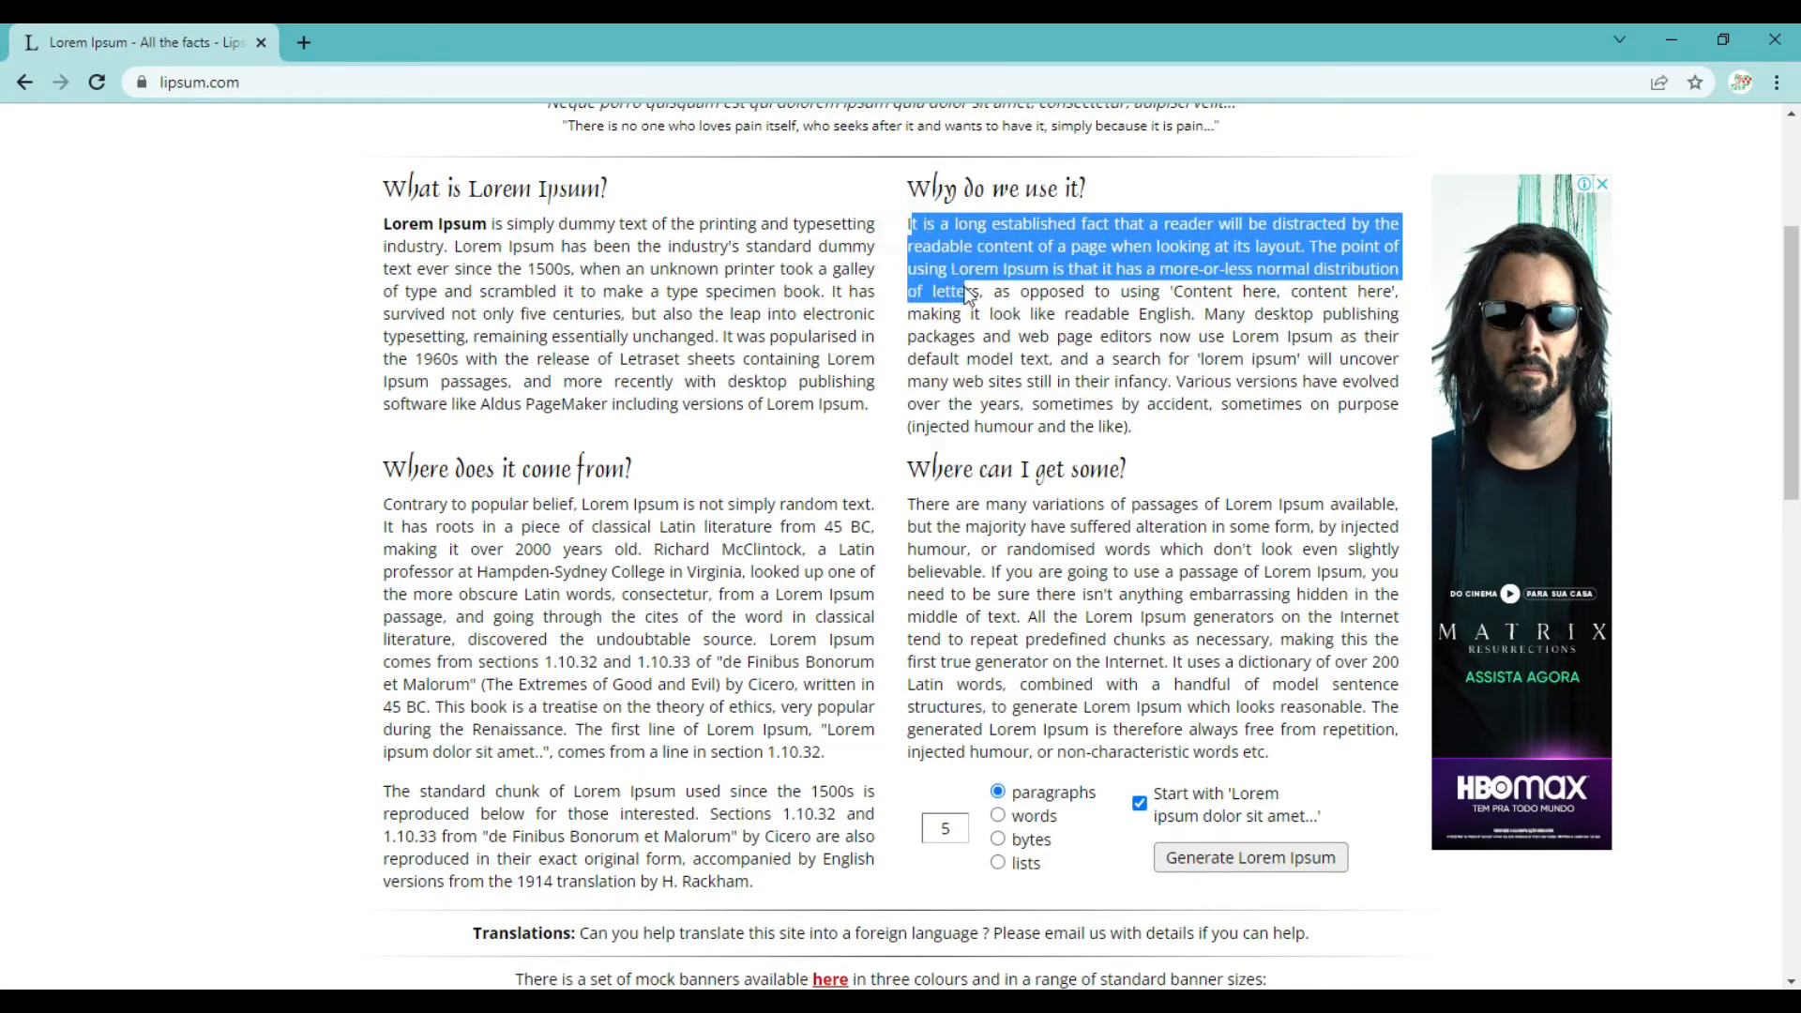
{"action": "triple_click", "coordinate": [912, 228]}
{"action": "right_click", "coordinate": [1023, 312]}
{"action": "left_click", "coordinate": [1059, 338]}
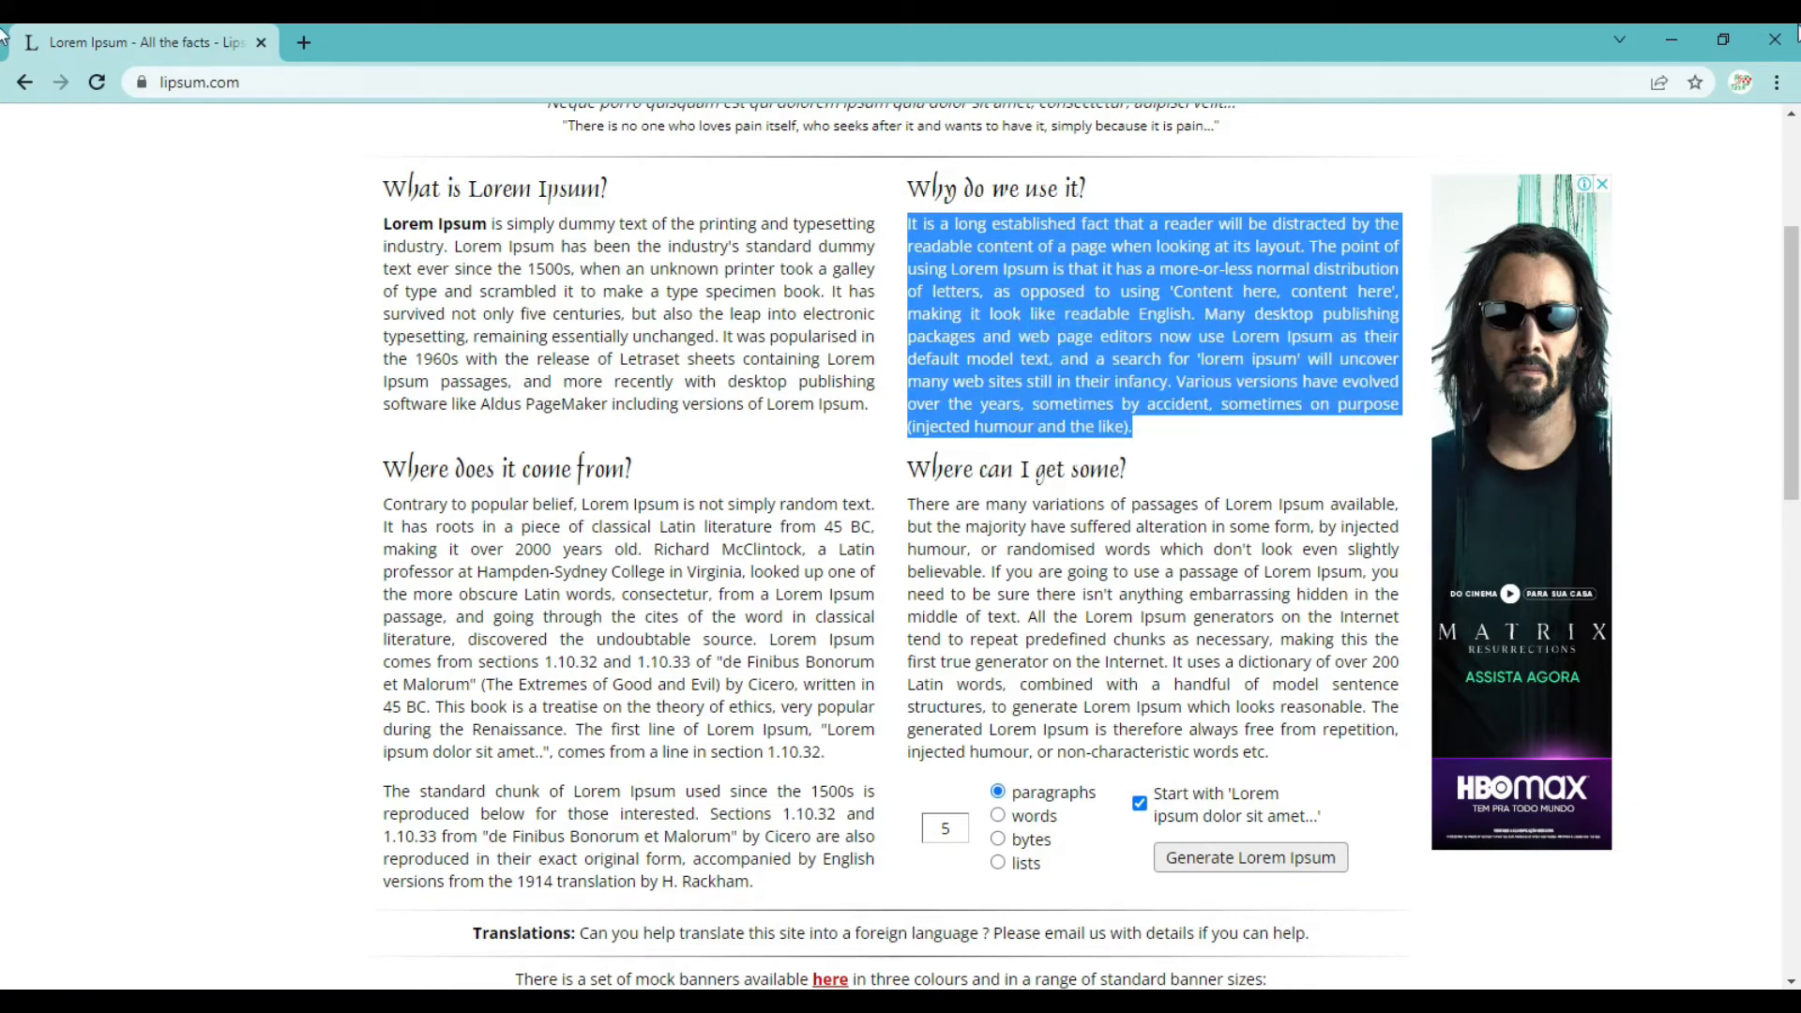
Return to the Word document and paste the copied paragraph below the numbered list, replacing the "Take Dummy text" line
{"action": "left_click", "coordinate": [1671, 56]}
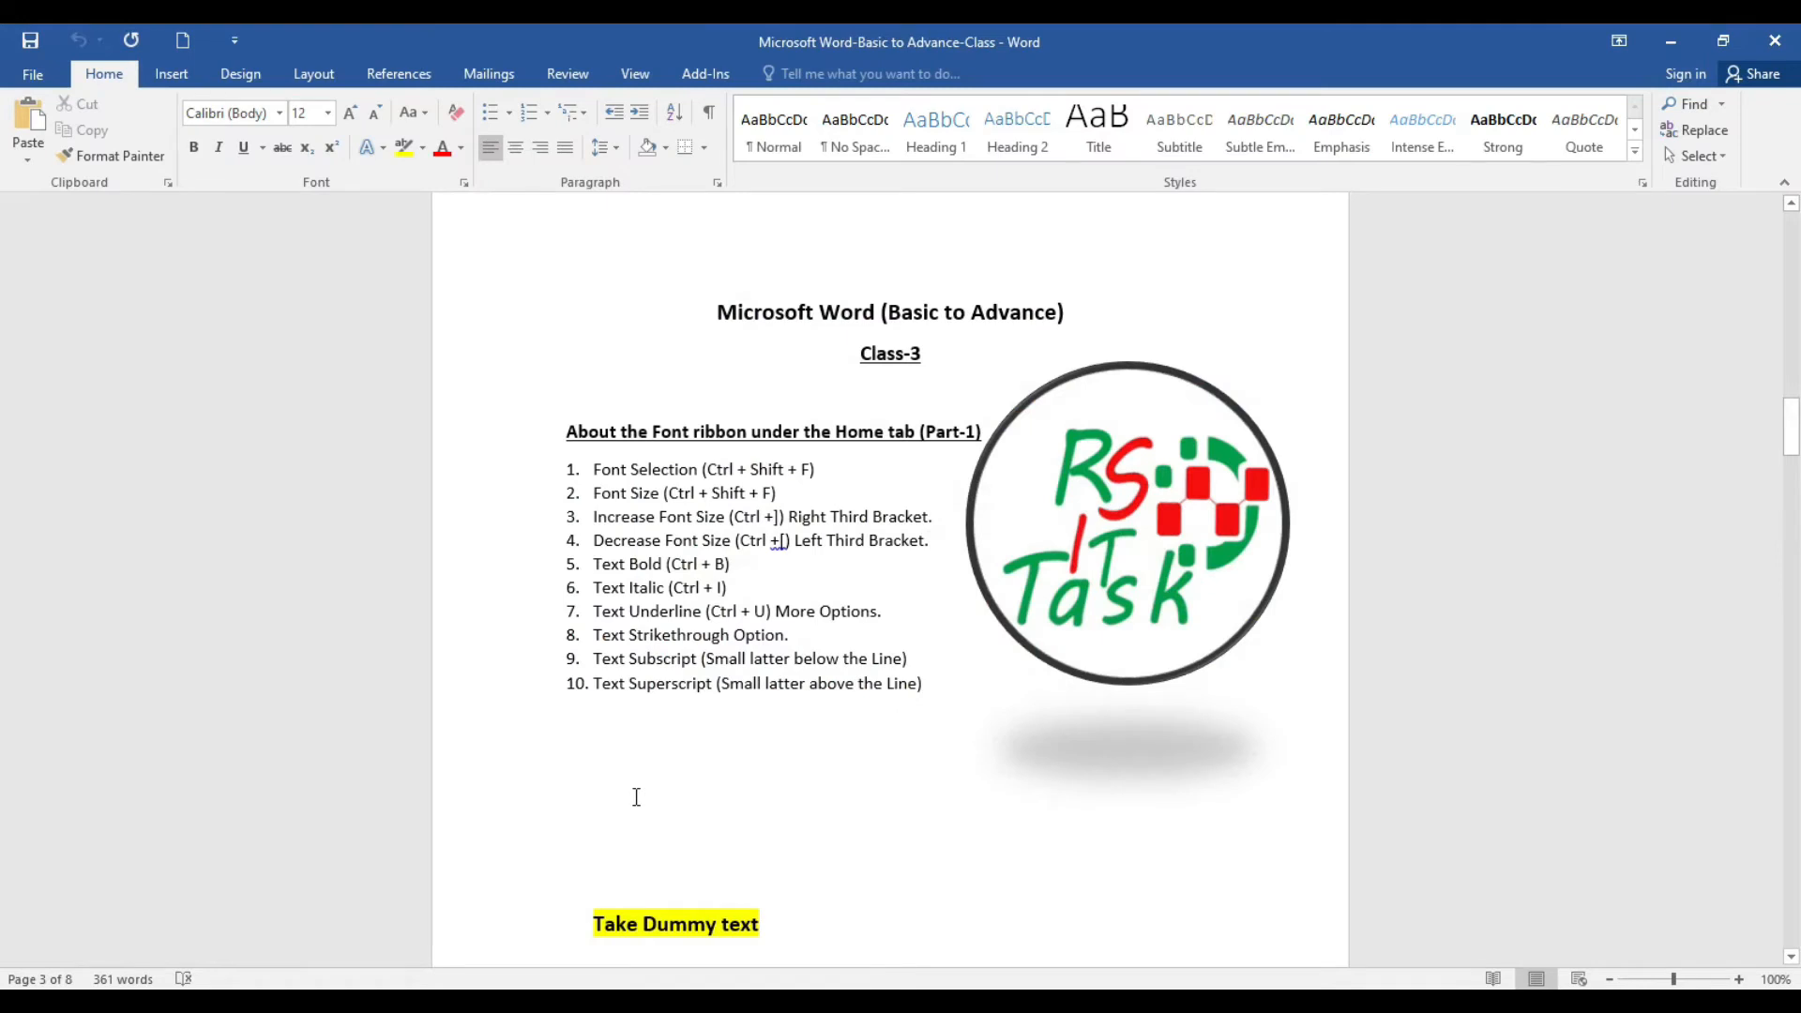
{"action": "scroll", "coordinate": [631, 797], "scroll_direction": "down", "scroll_amount": 2}
{"action": "right_click", "coordinate": [591, 813]}
{"action": "left_click", "coordinate": [585, 766]}
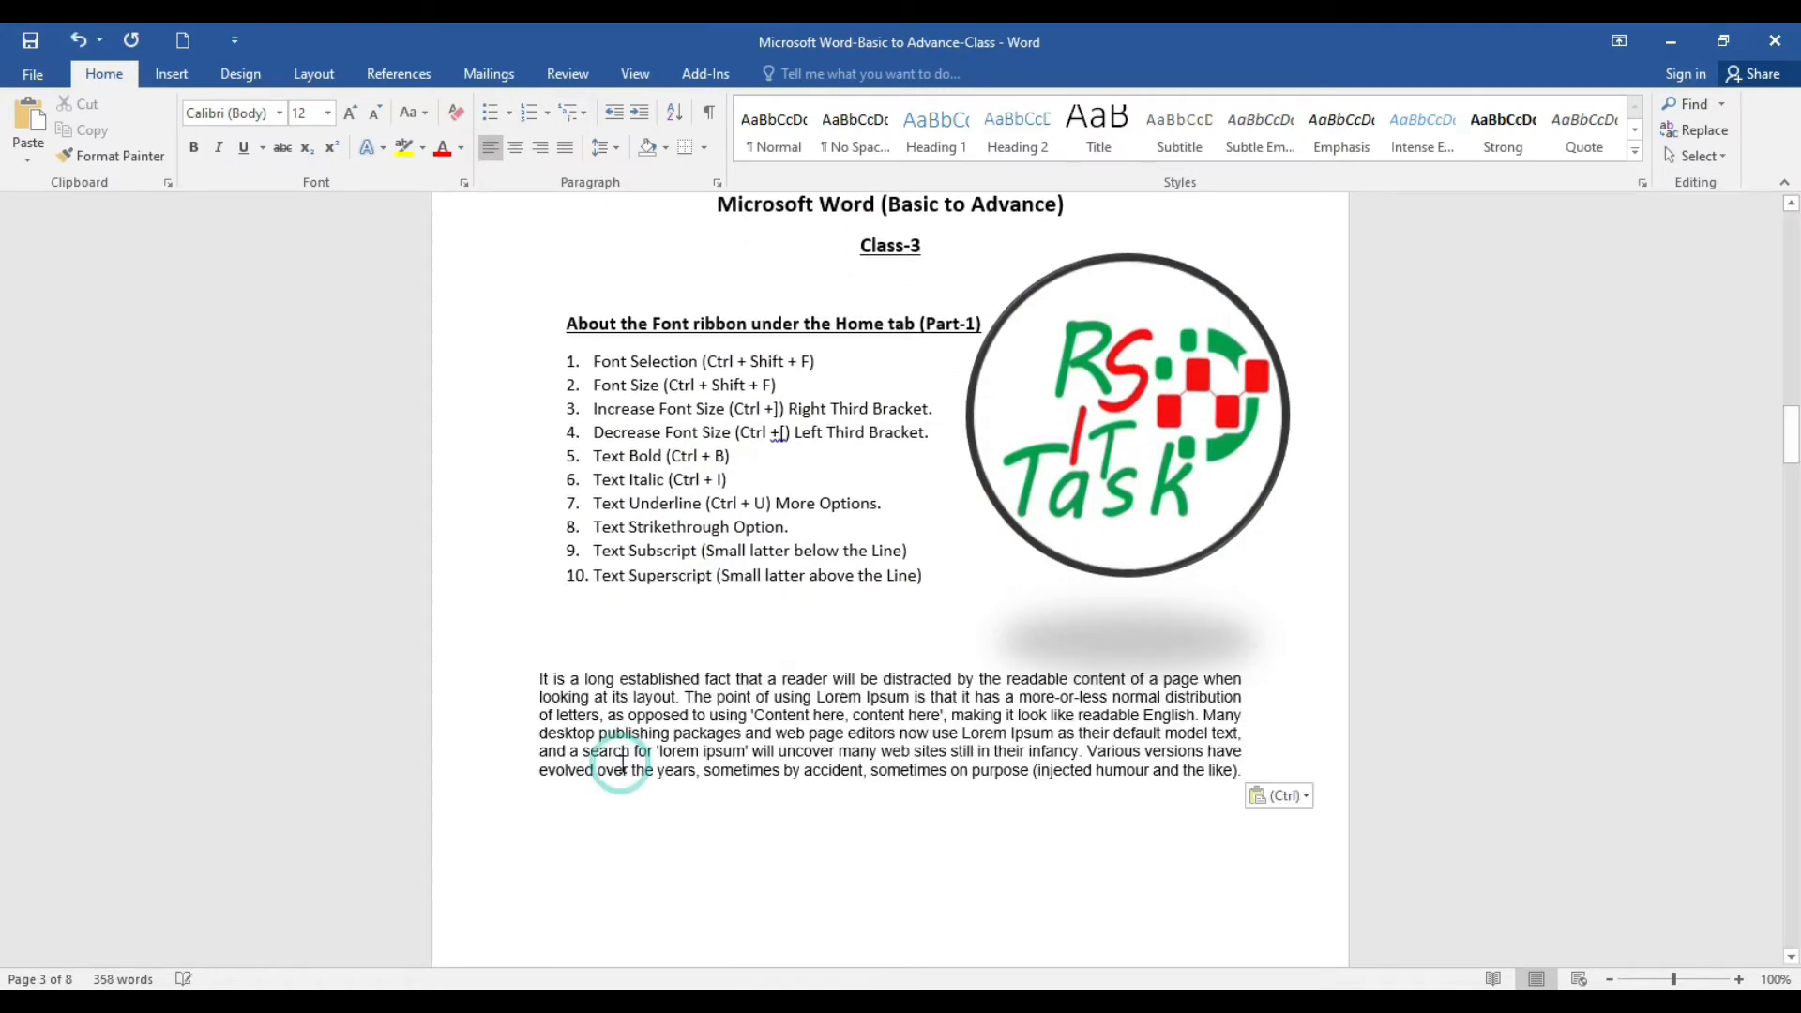
{"action": "triple_click", "coordinate": [662, 750]}
{"action": "left_click", "coordinate": [661, 741]}
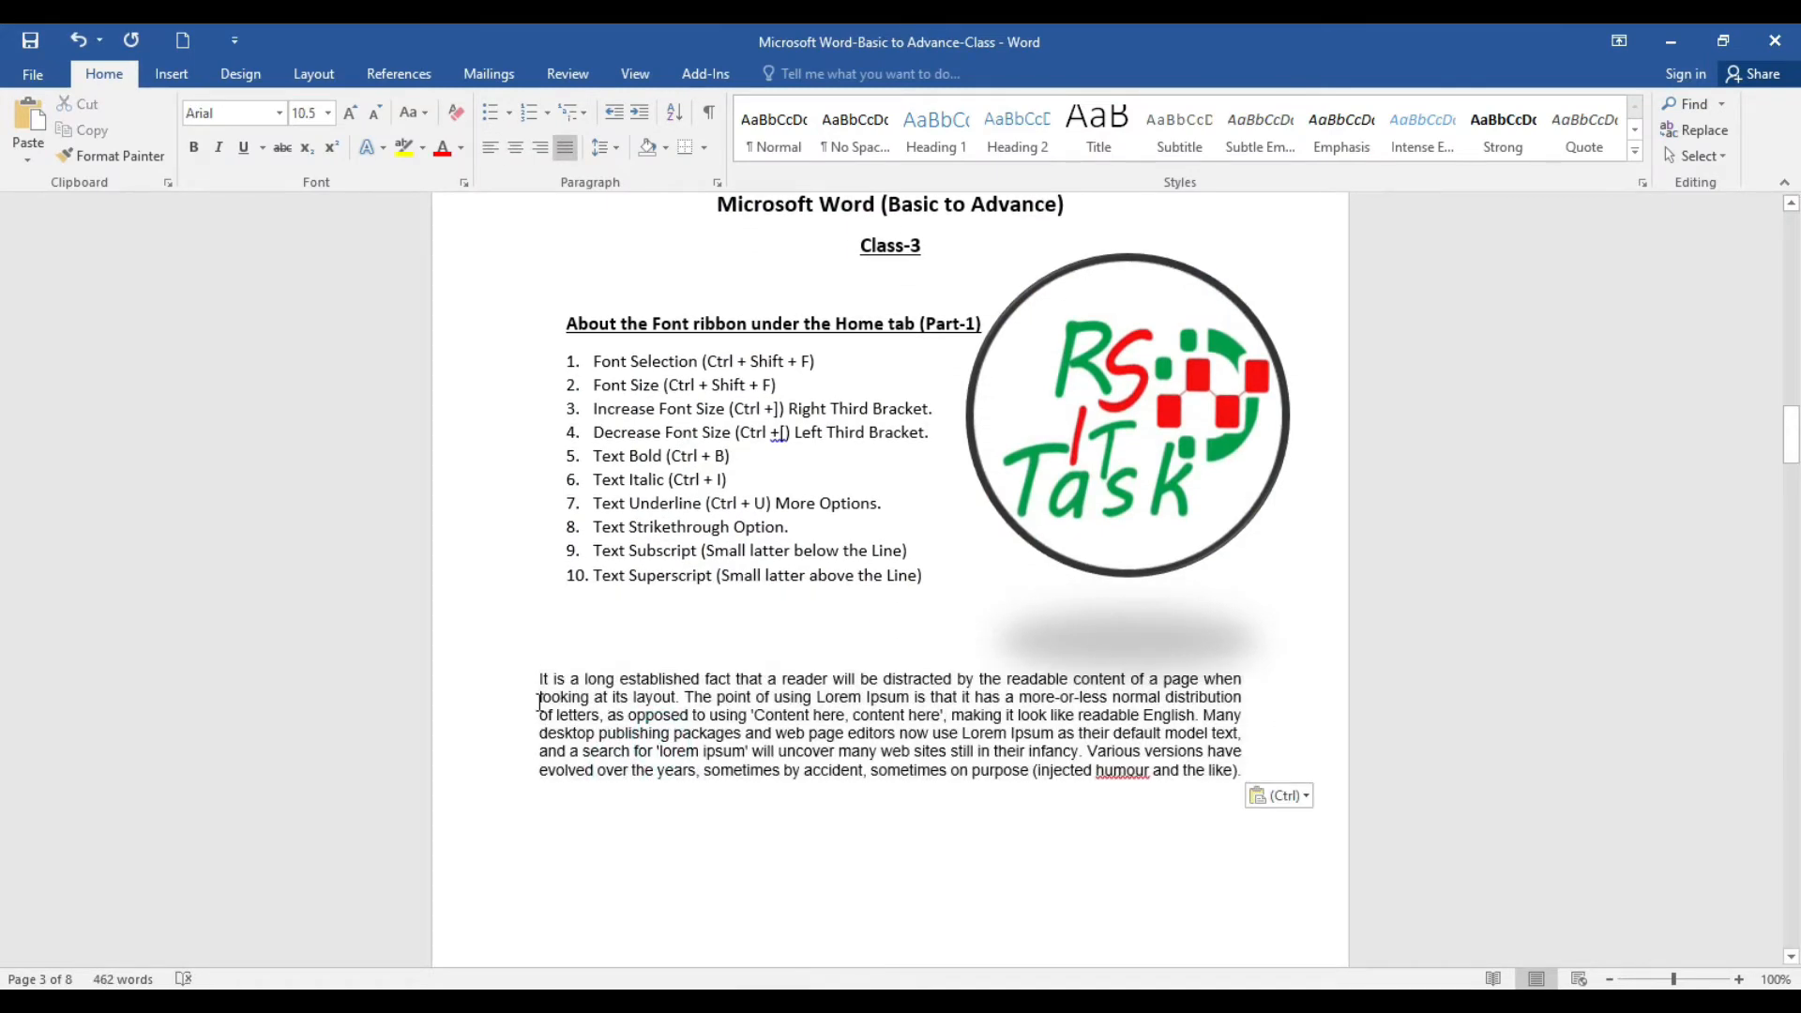
Select the whole pasted paragraph and look through its font size choices and the Font dialog without changing anything
{"action": "left_click_drag", "start_coordinate": [542, 681], "coordinate": [1243, 791]}
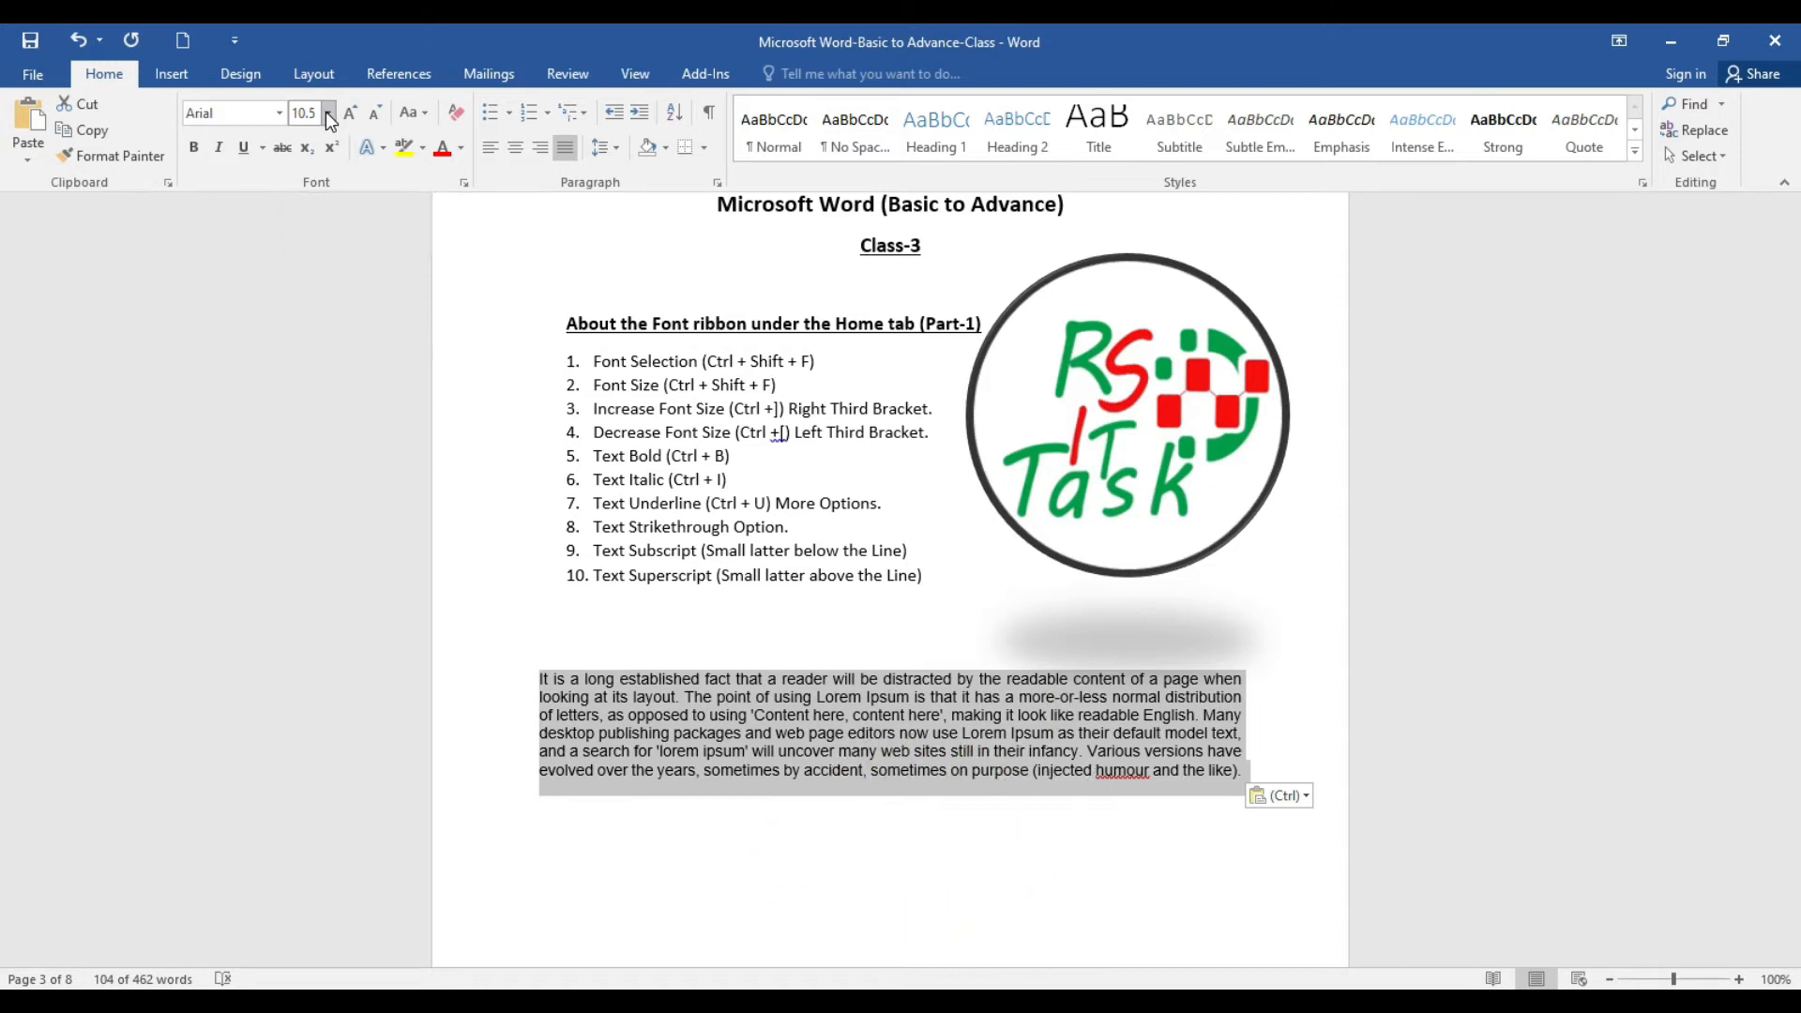
{"action": "left_click", "coordinate": [329, 115]}
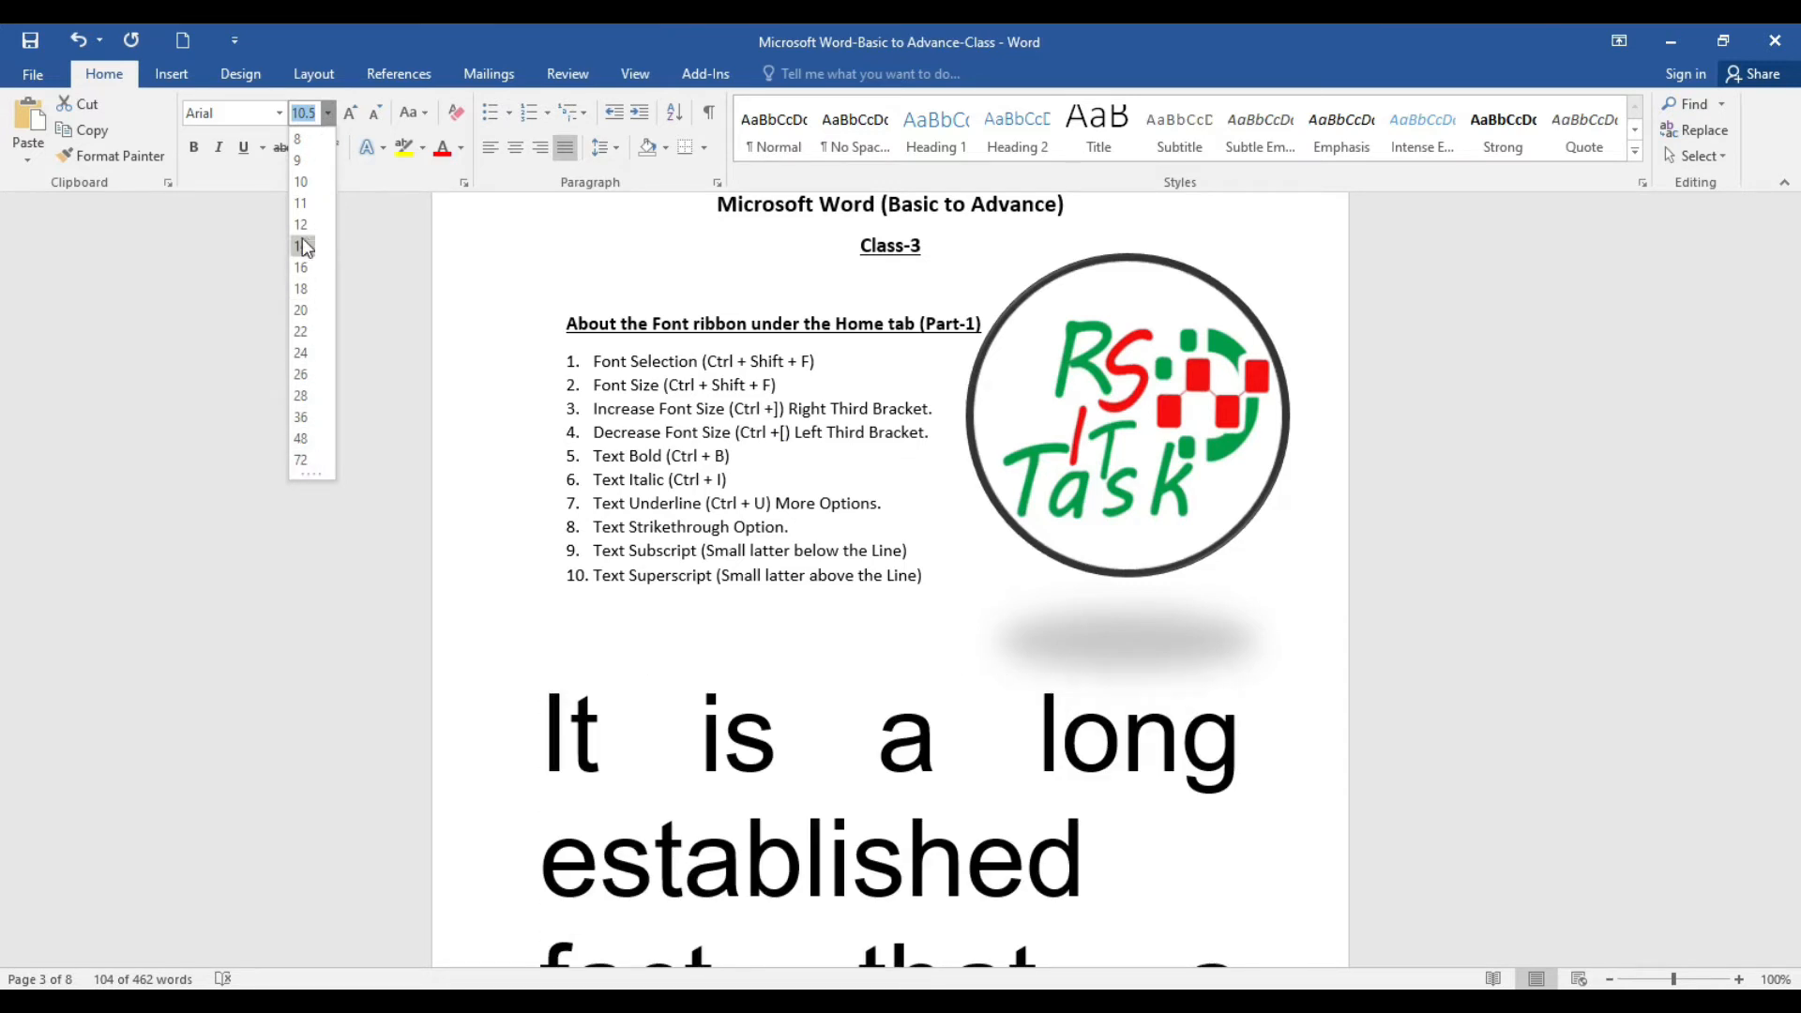
{"action": "left_click", "coordinate": [789, 688]}
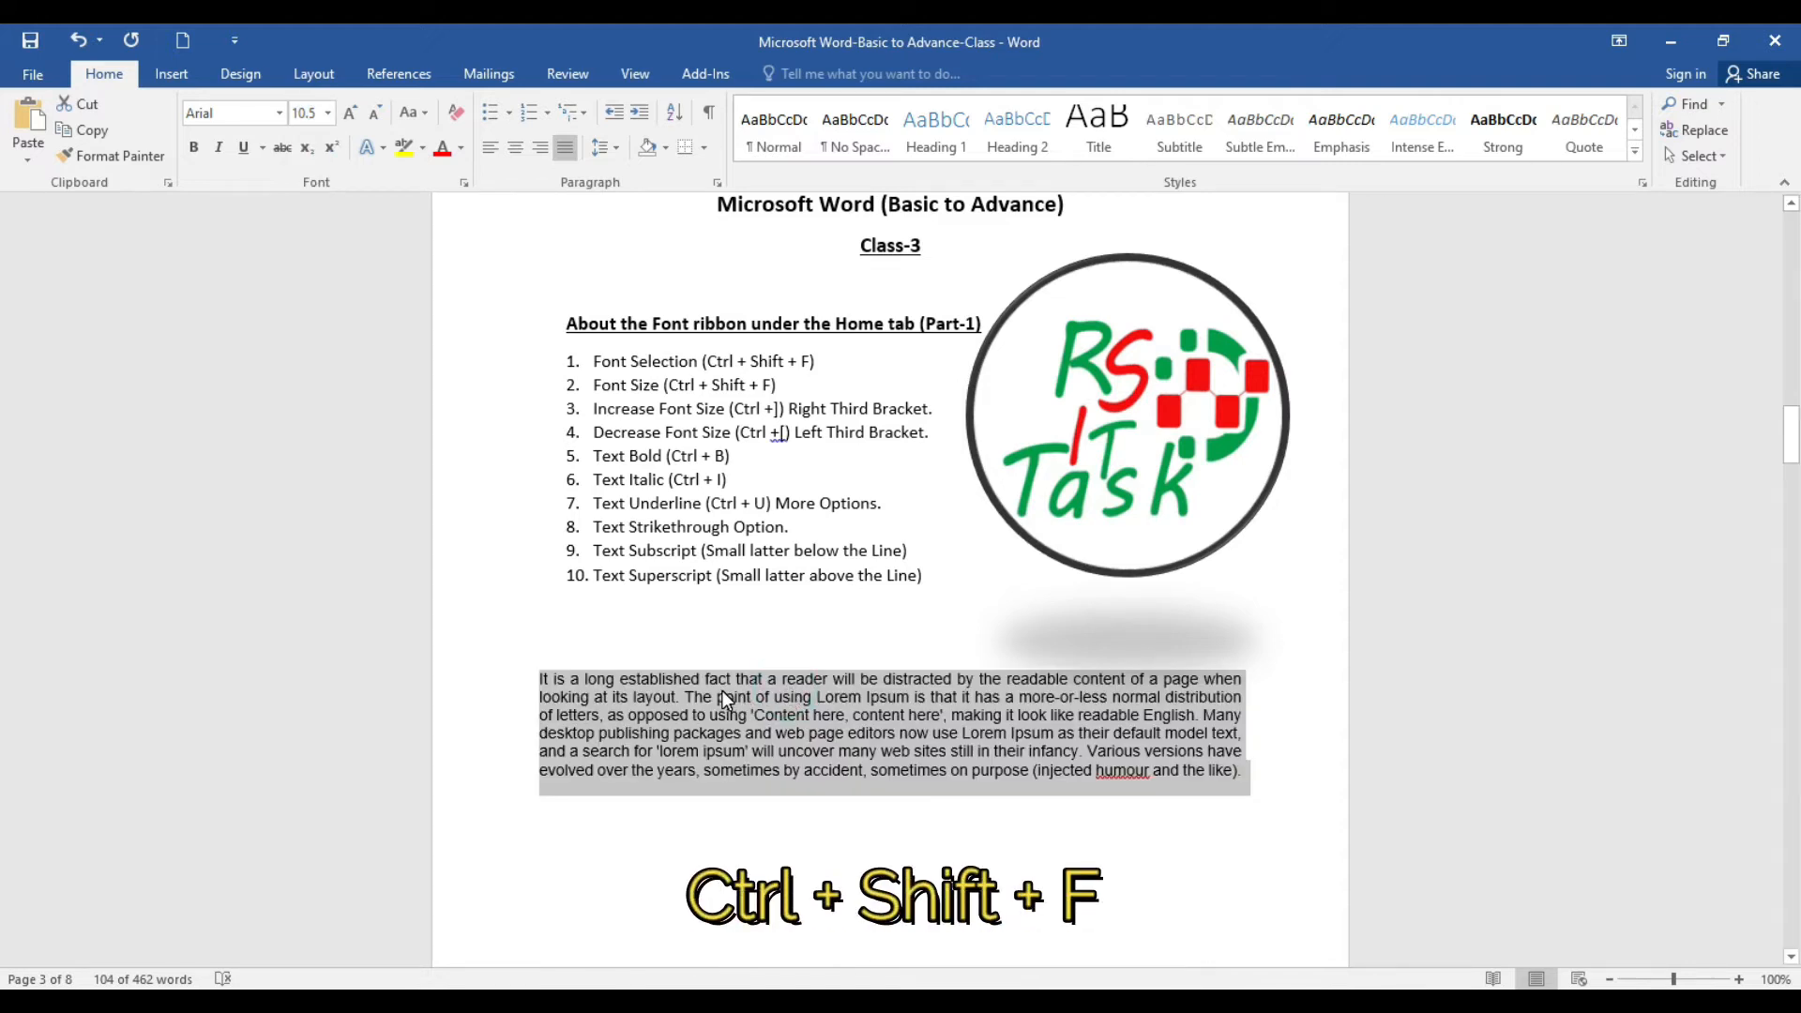
{"action": "key", "text": "ctrl+shift+f"}
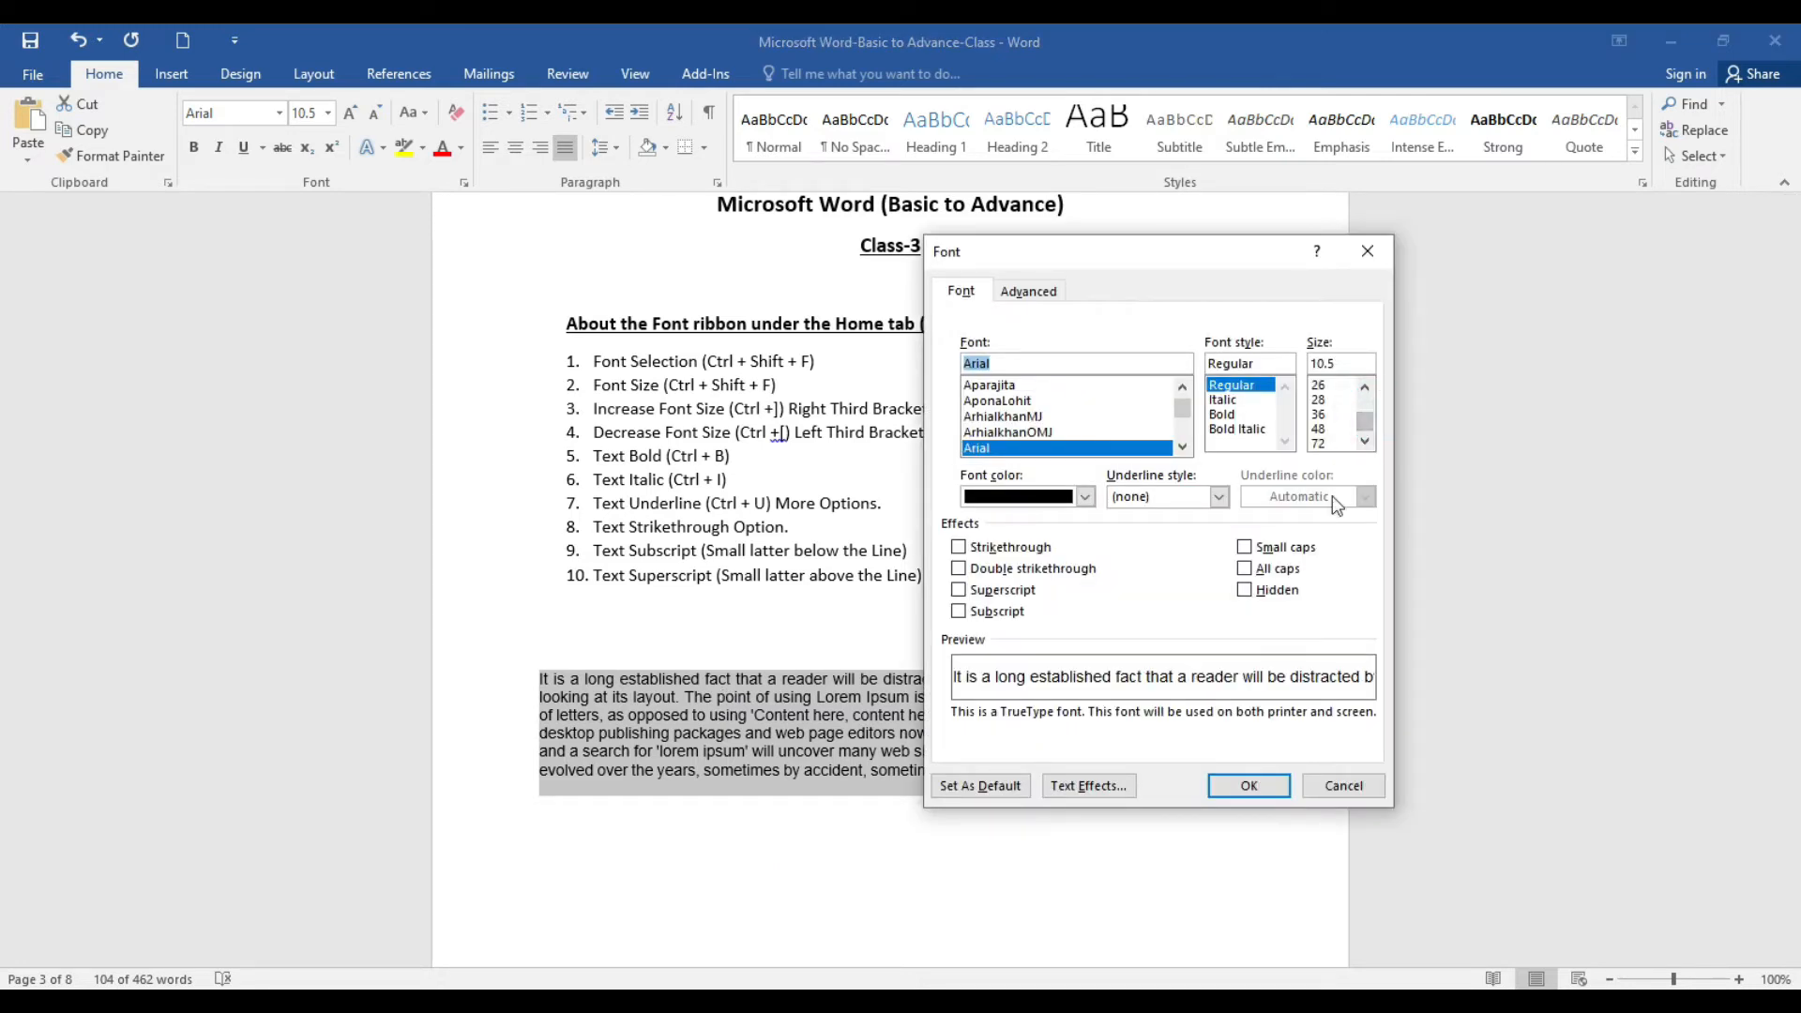
{"action": "left_click", "coordinate": [1344, 785]}
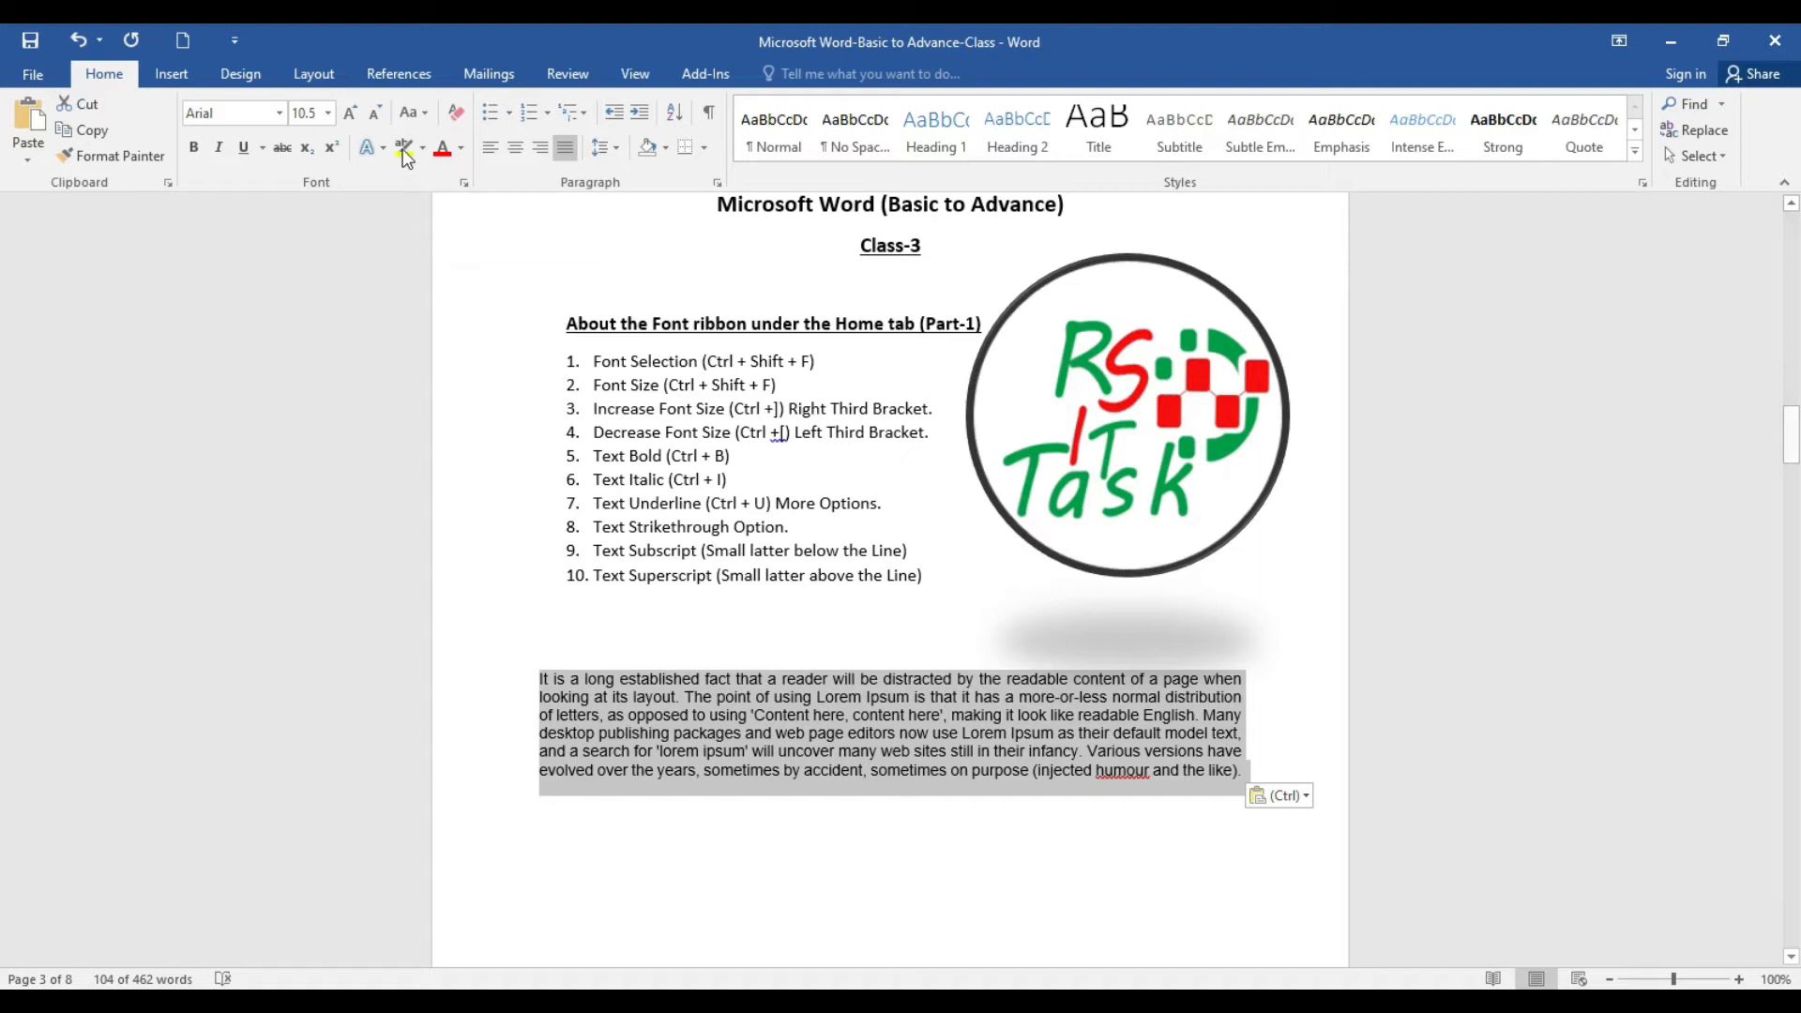
Increase the selected paragraph's font size step by step to 20
{"action": "left_click", "coordinate": [352, 112]}
{"action": "left_click", "coordinate": [352, 112]}
{"action": "left_click", "coordinate": [352, 111]}
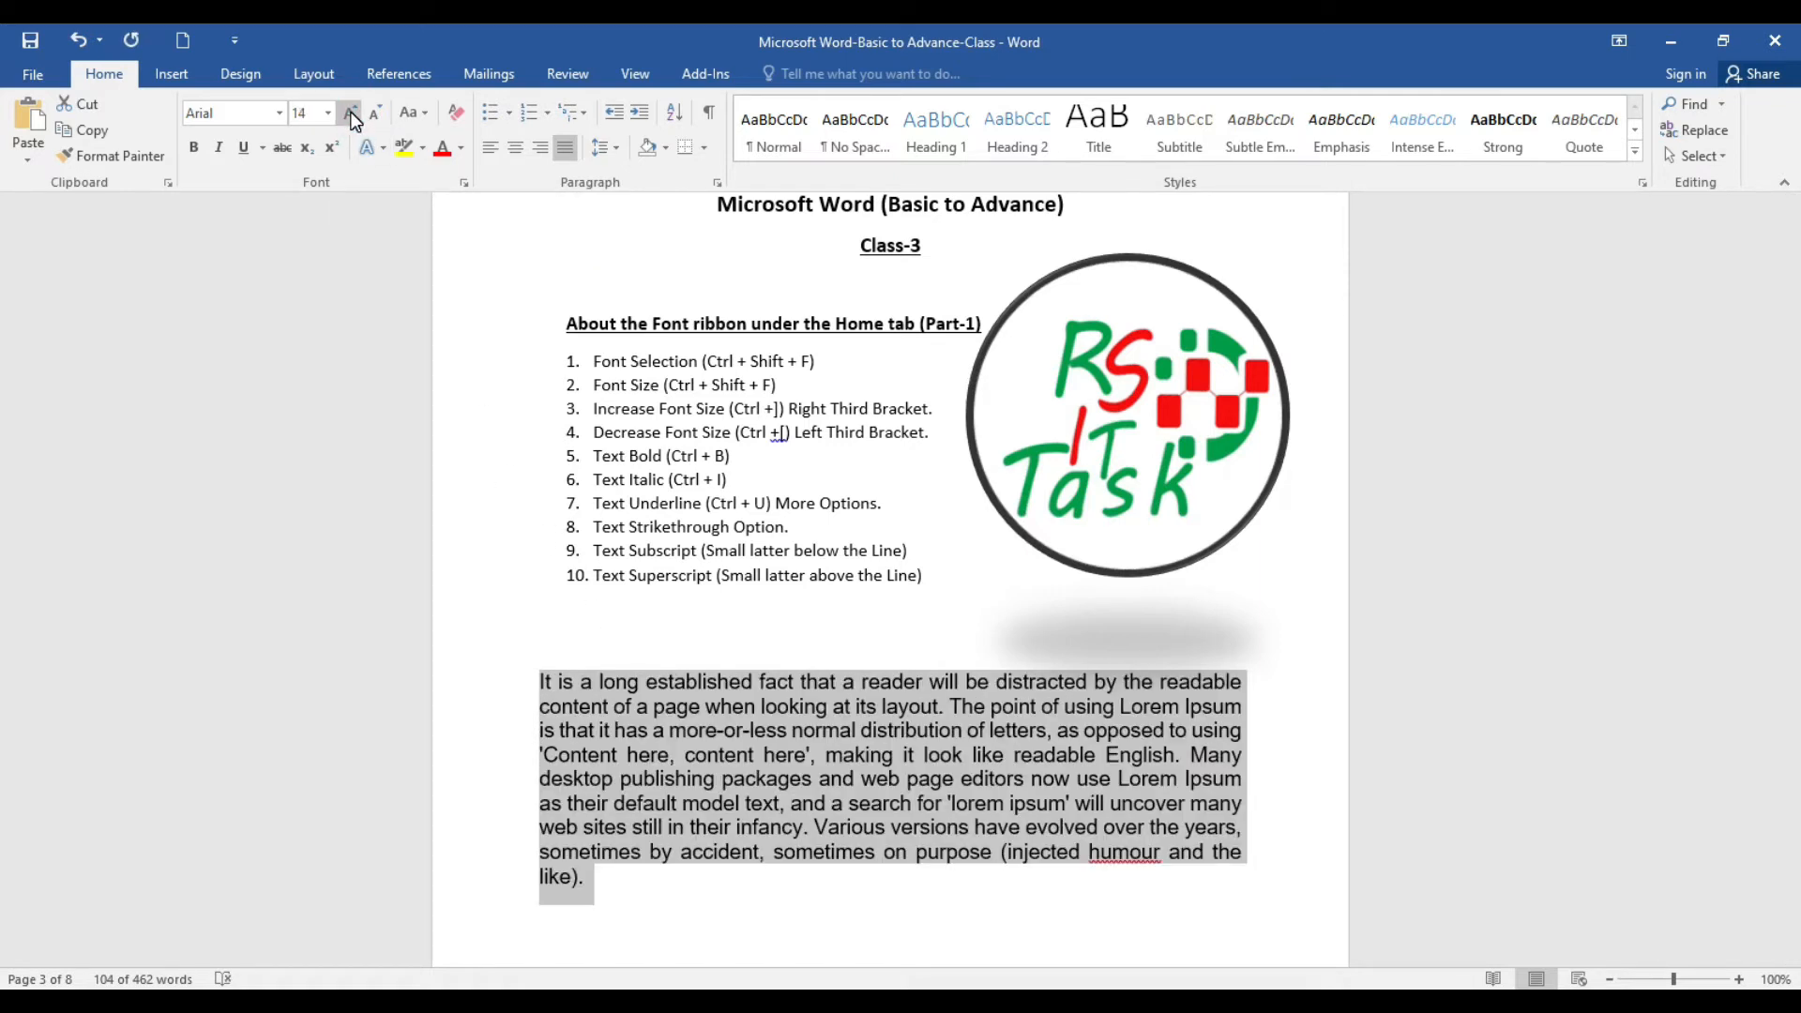
{"action": "left_click", "coordinate": [352, 112]}
{"action": "left_click", "coordinate": [351, 111]}
{"action": "left_click", "coordinate": [352, 111]}
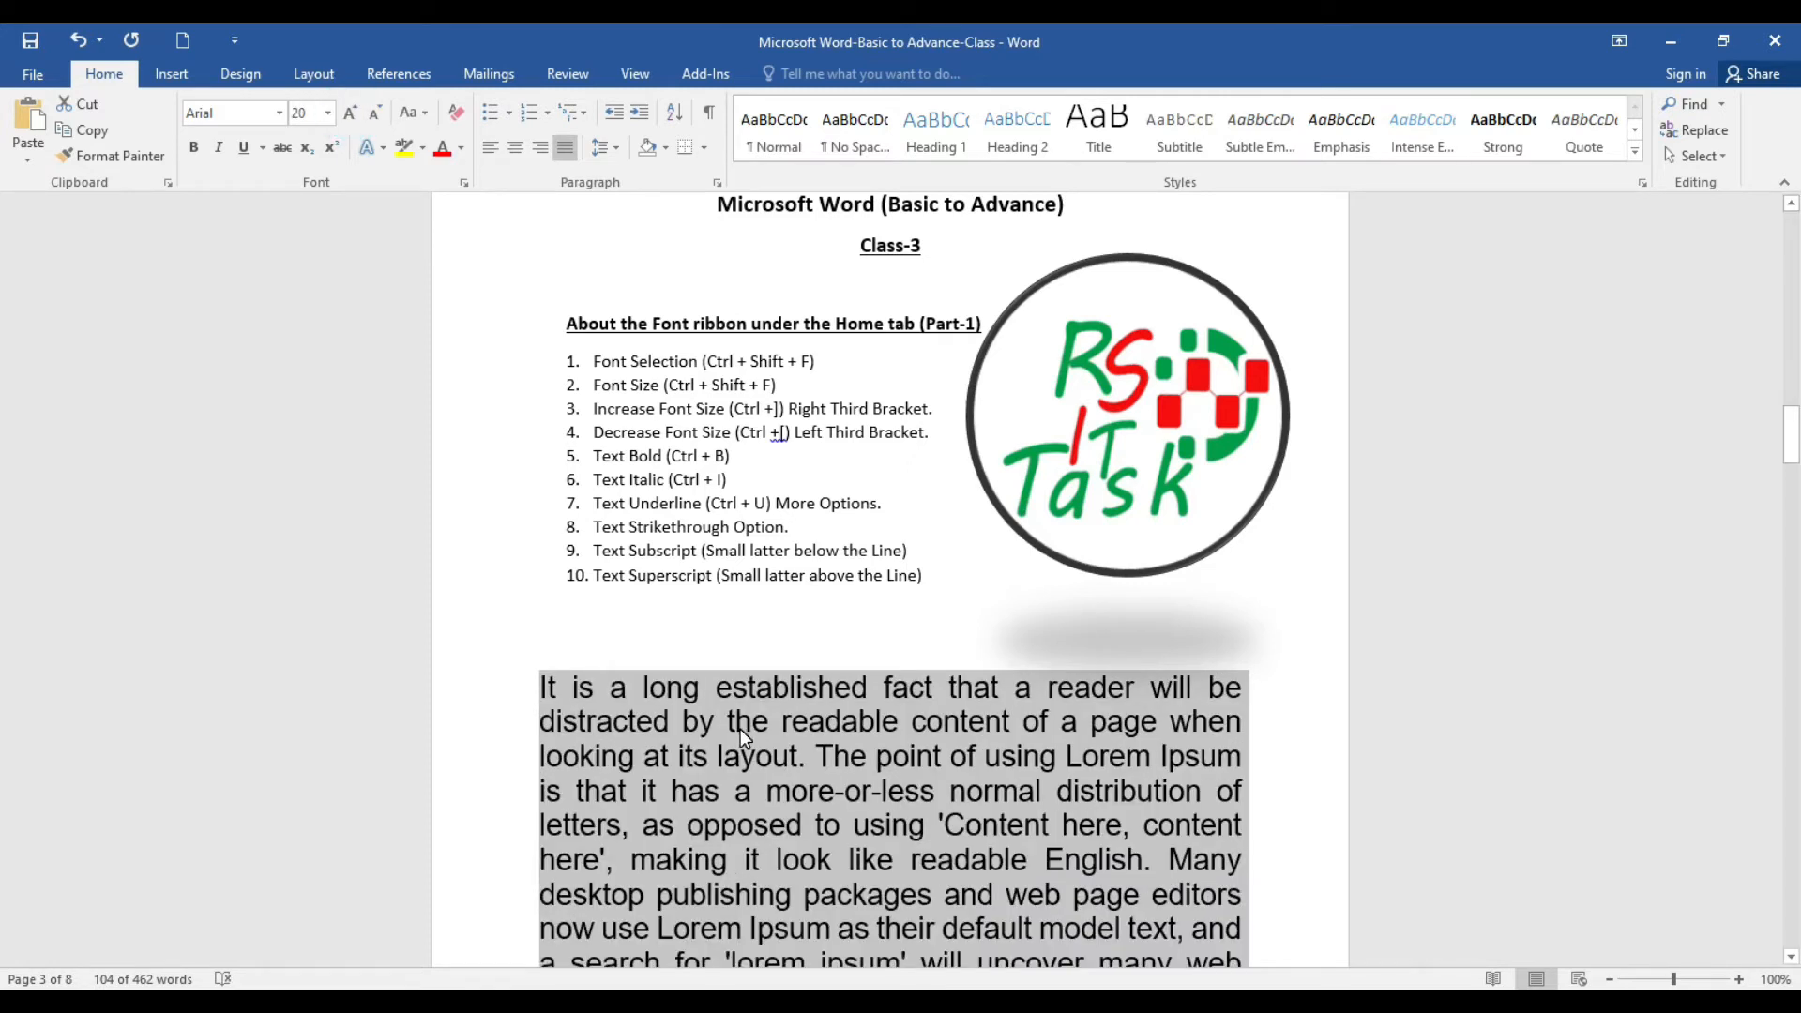
Decrease the selected paragraph's font size step by step to 12
{"action": "scroll", "coordinate": [734, 728], "scroll_direction": "down", "scroll_amount": 1}
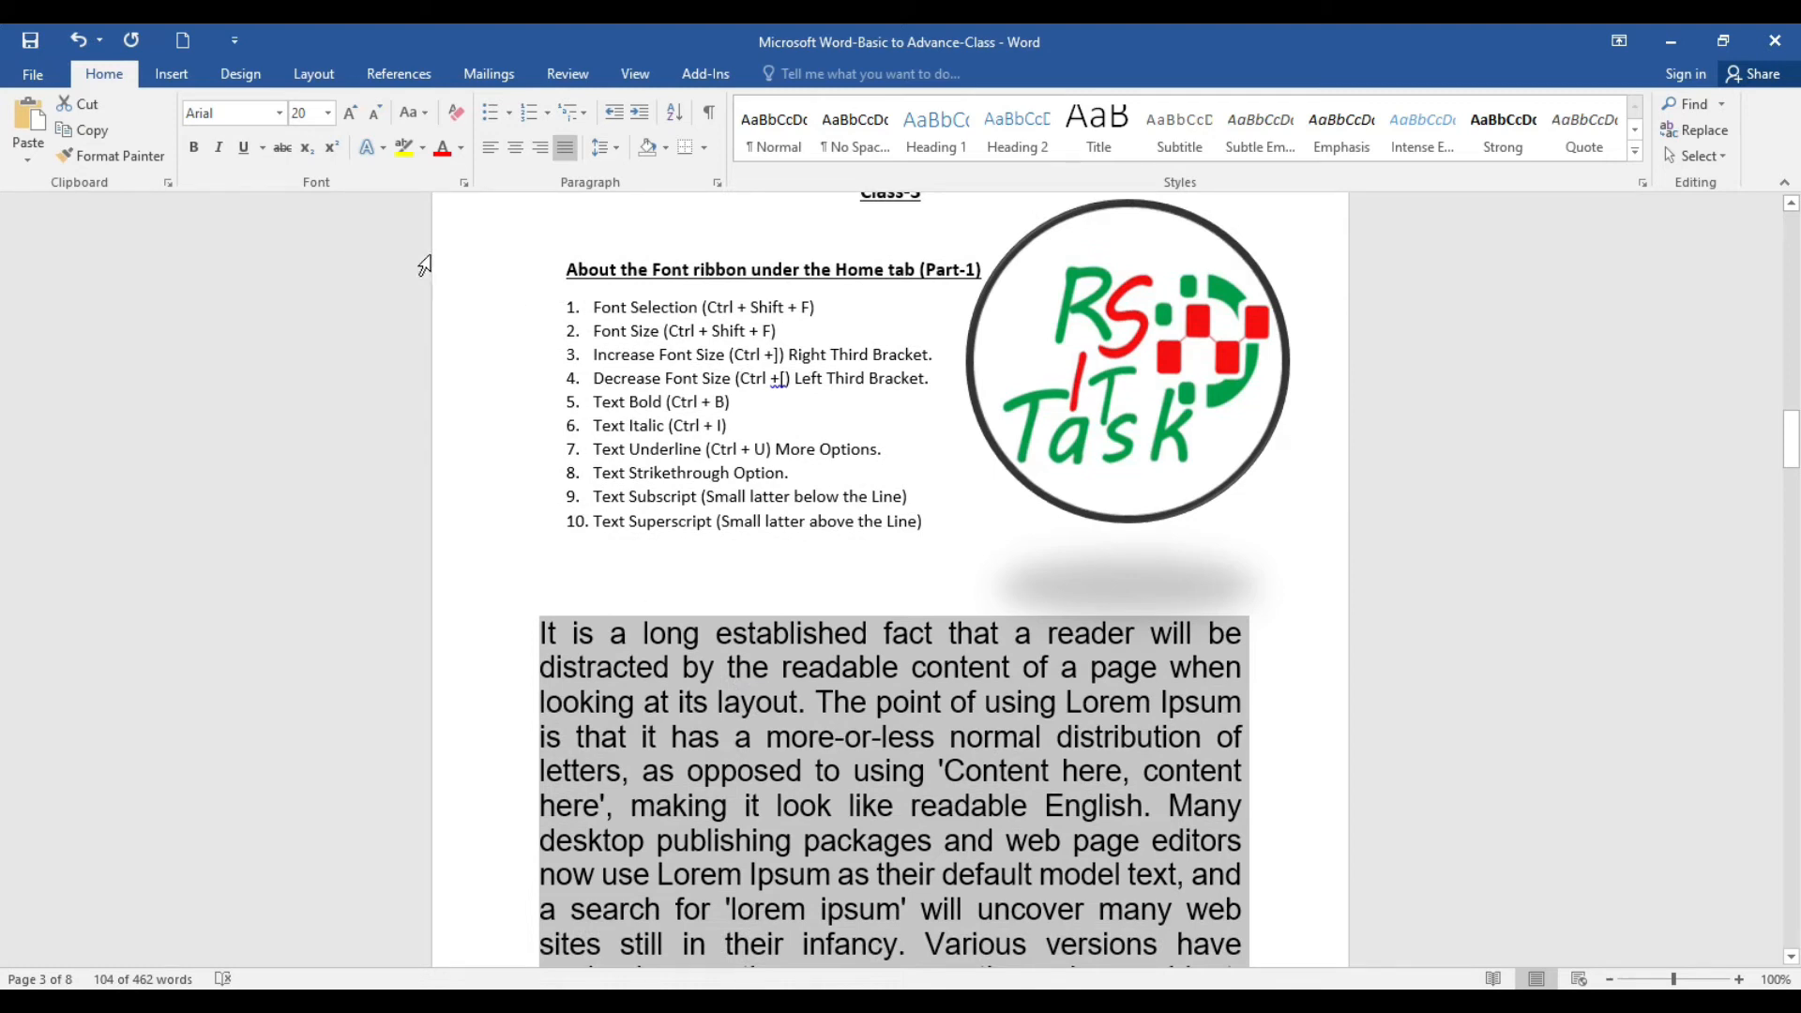
{"action": "left_click", "coordinate": [373, 114]}
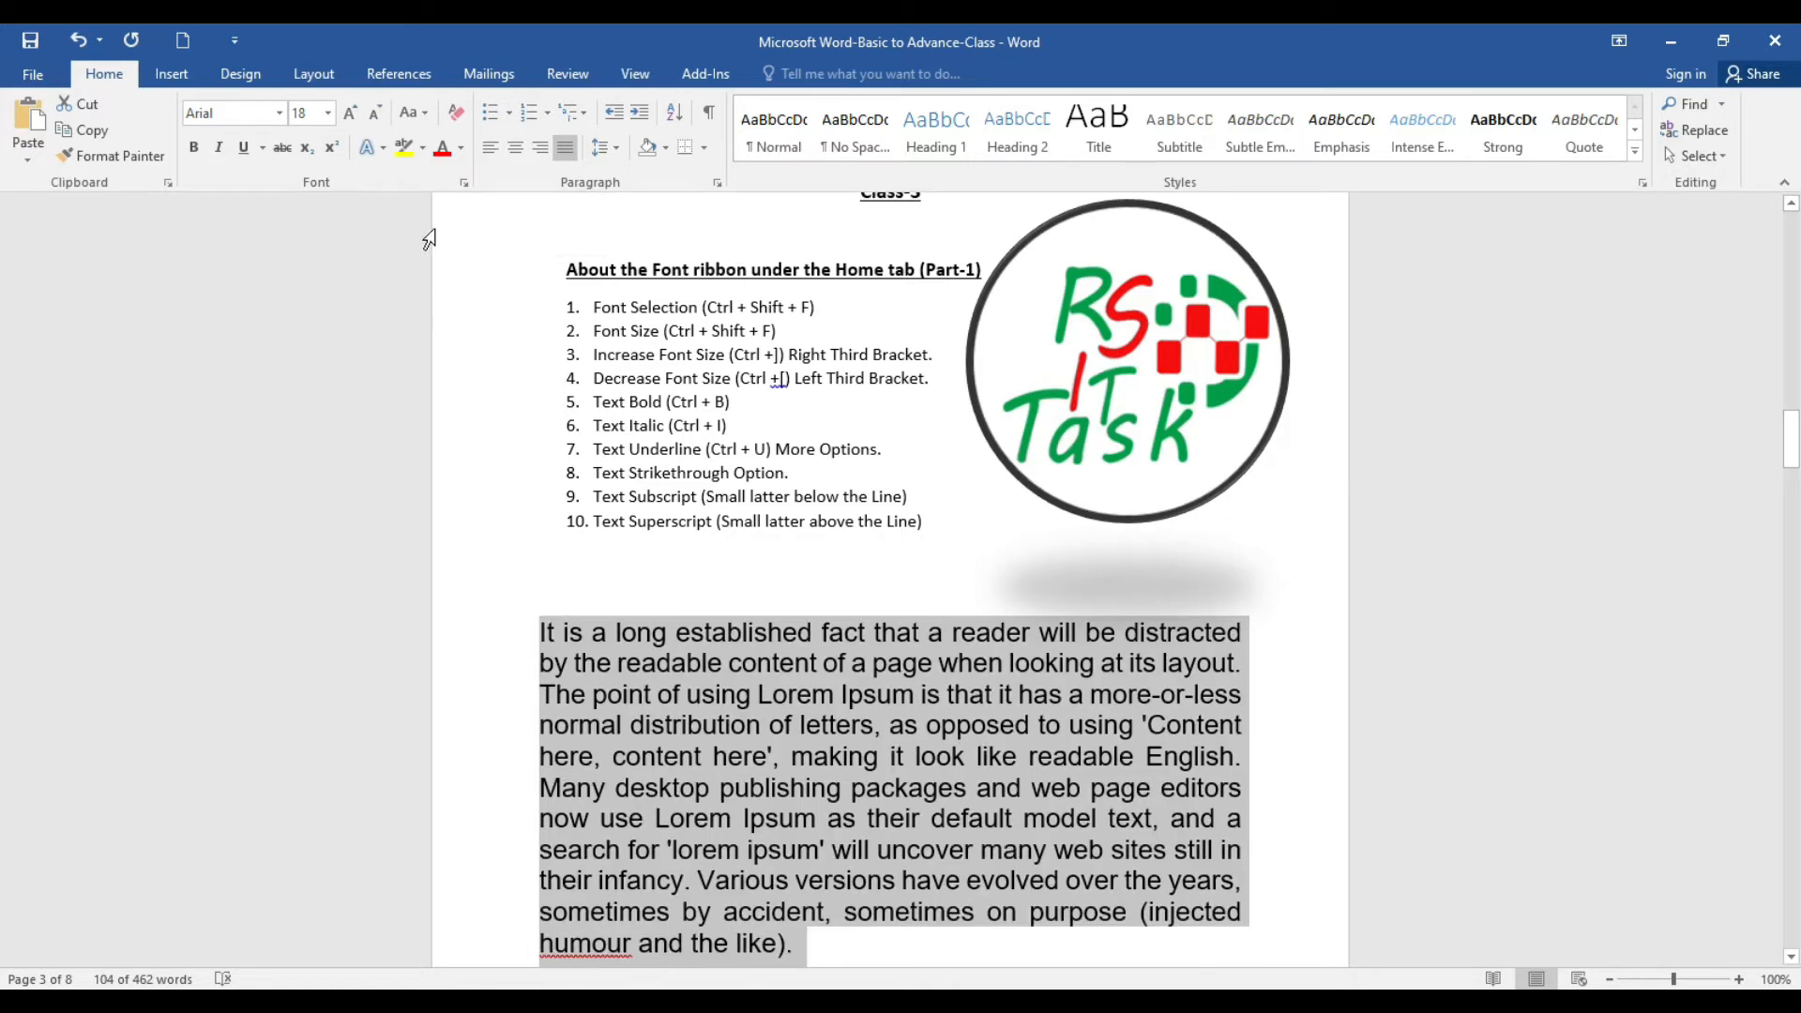
{"action": "left_click", "coordinate": [375, 114]}
{"action": "left_click", "coordinate": [375, 113]}
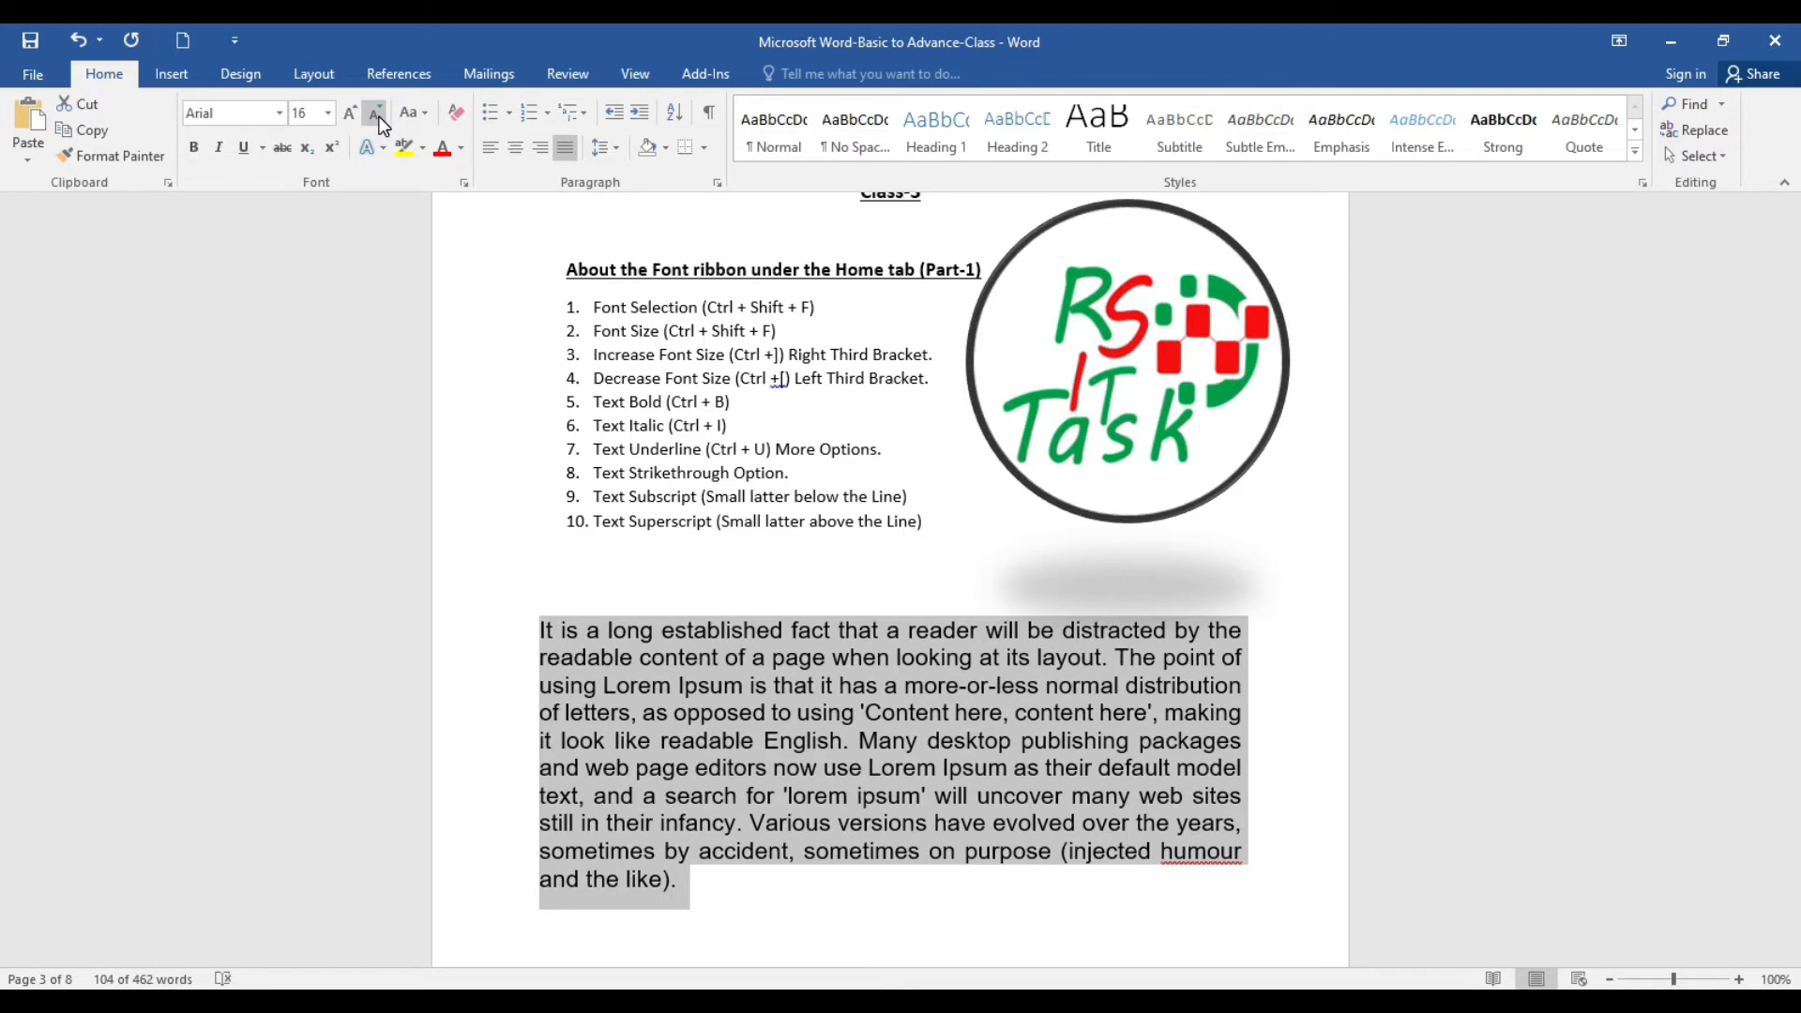
{"action": "left_click", "coordinate": [376, 114]}
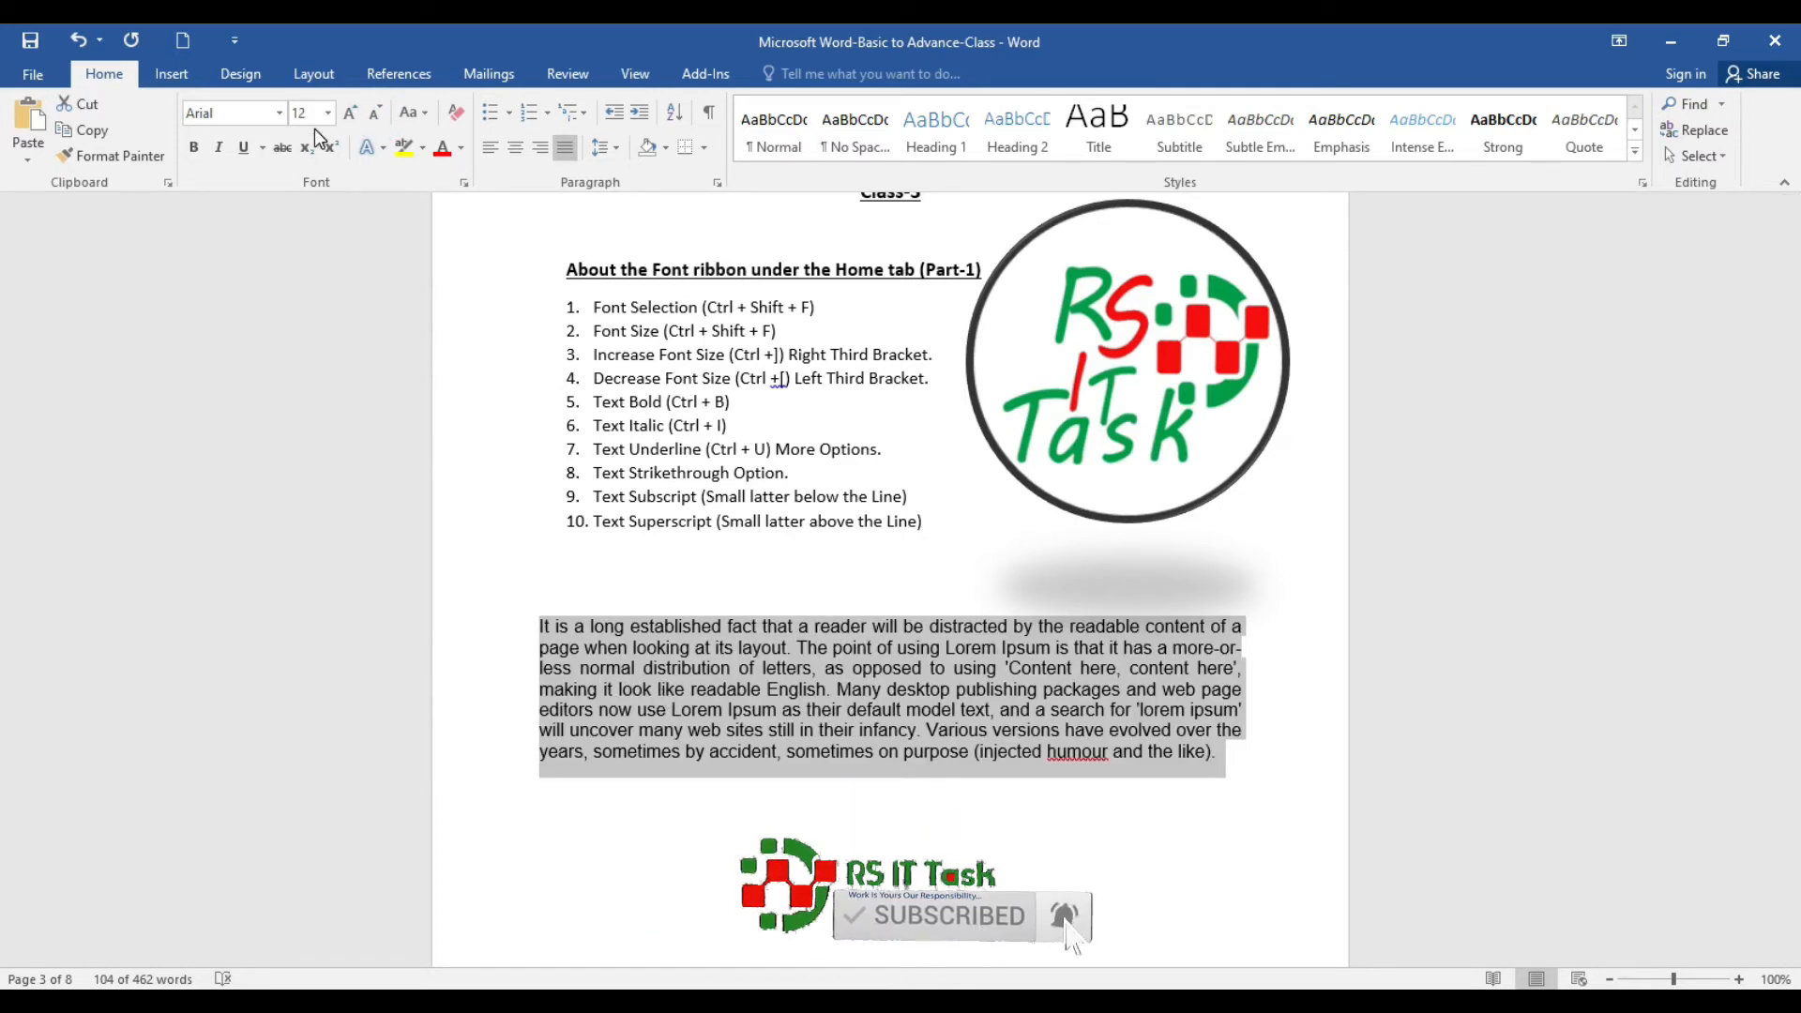
Enlarge the paragraph's font size to 16, and shrink it back to 12
{"action": "left_click", "coordinate": [350, 114]}
{"action": "left_click", "coordinate": [350, 113]}
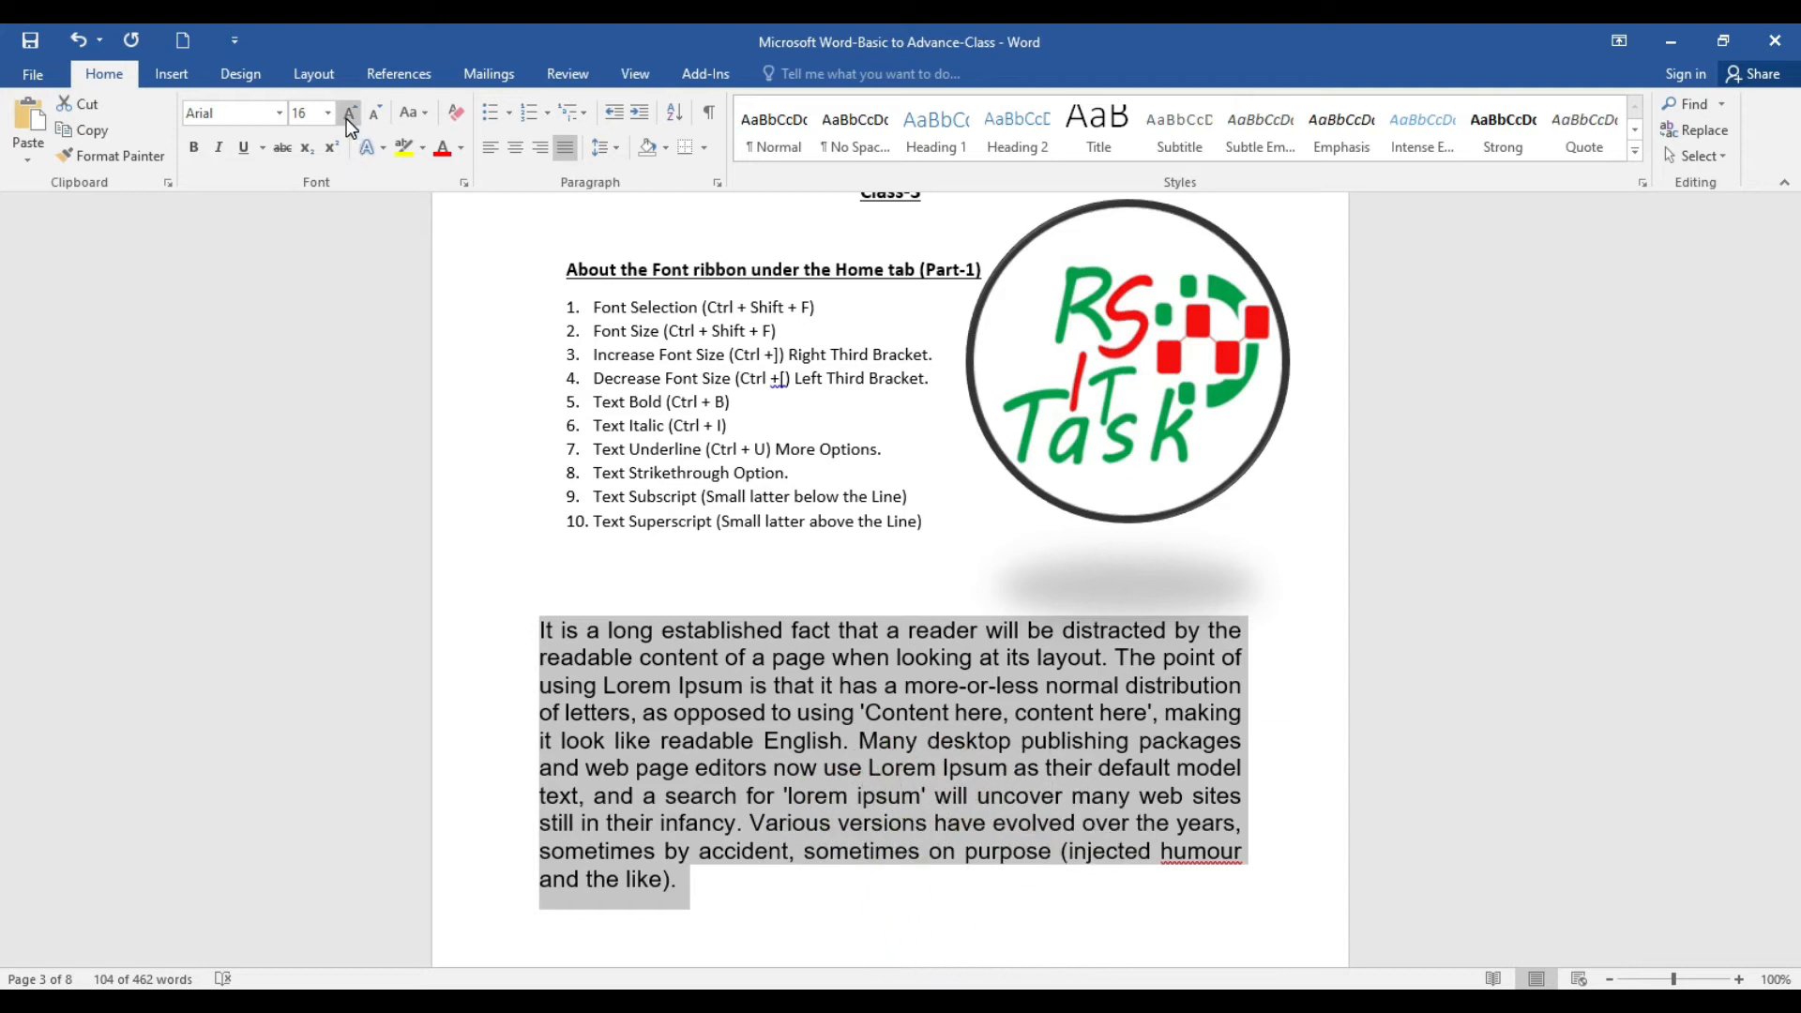
{"action": "left_click", "coordinate": [375, 116]}
{"action": "left_click", "coordinate": [374, 117]}
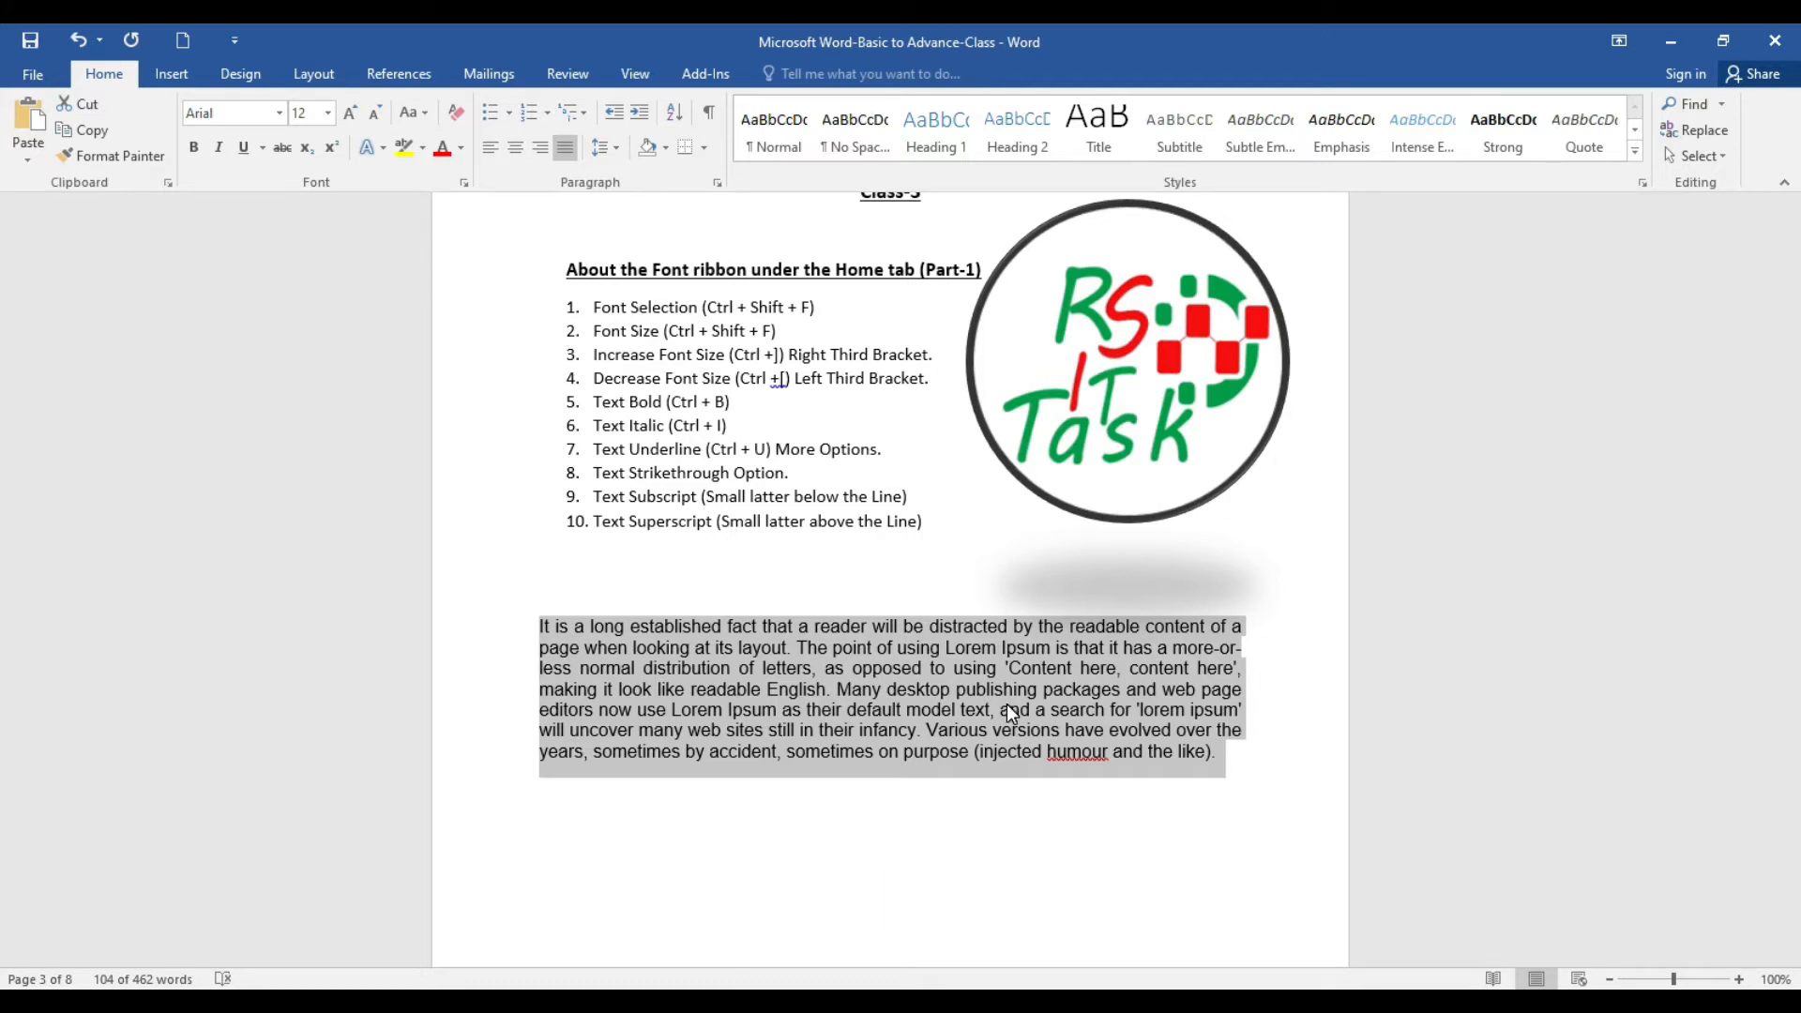
Grow the paragraph's font size one point at a time to 17, and reduce it again to 12
{"action": "key", "text": "ctrl+bracketright"}
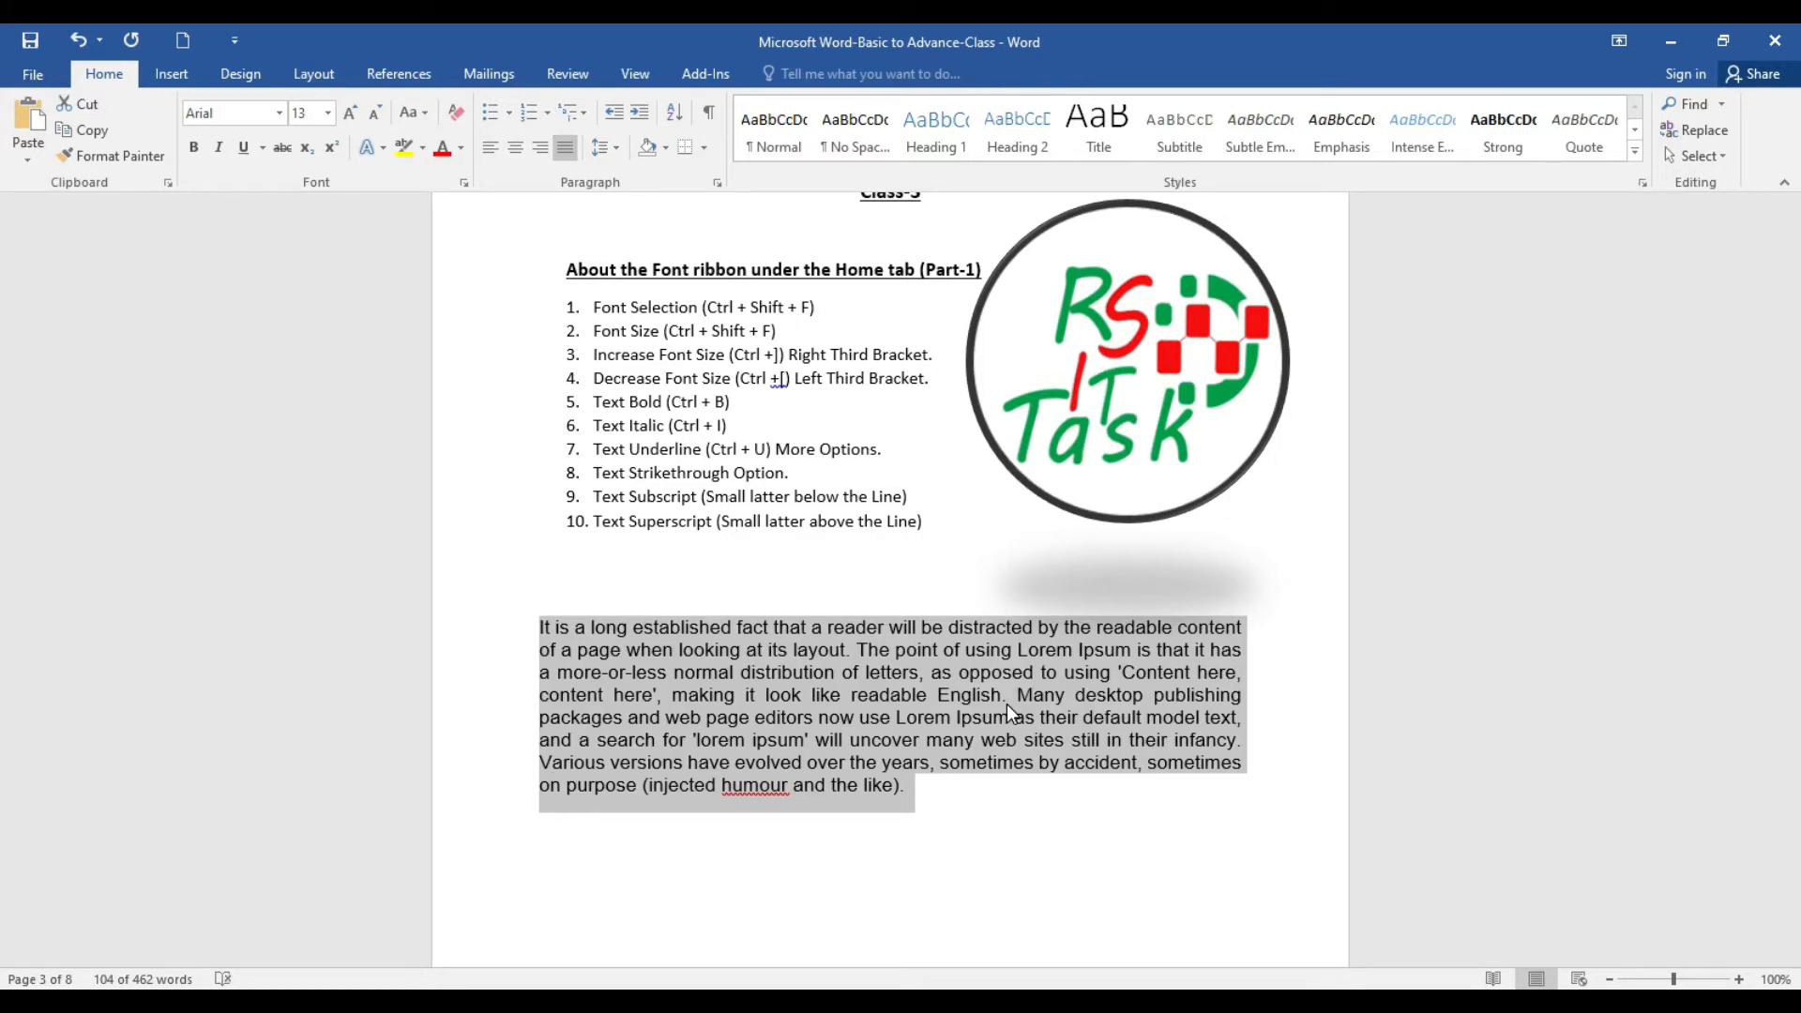
{"action": "key", "text": "ctrl+bracketright"}
{"action": "key", "text": "ctrl+bracketright"}
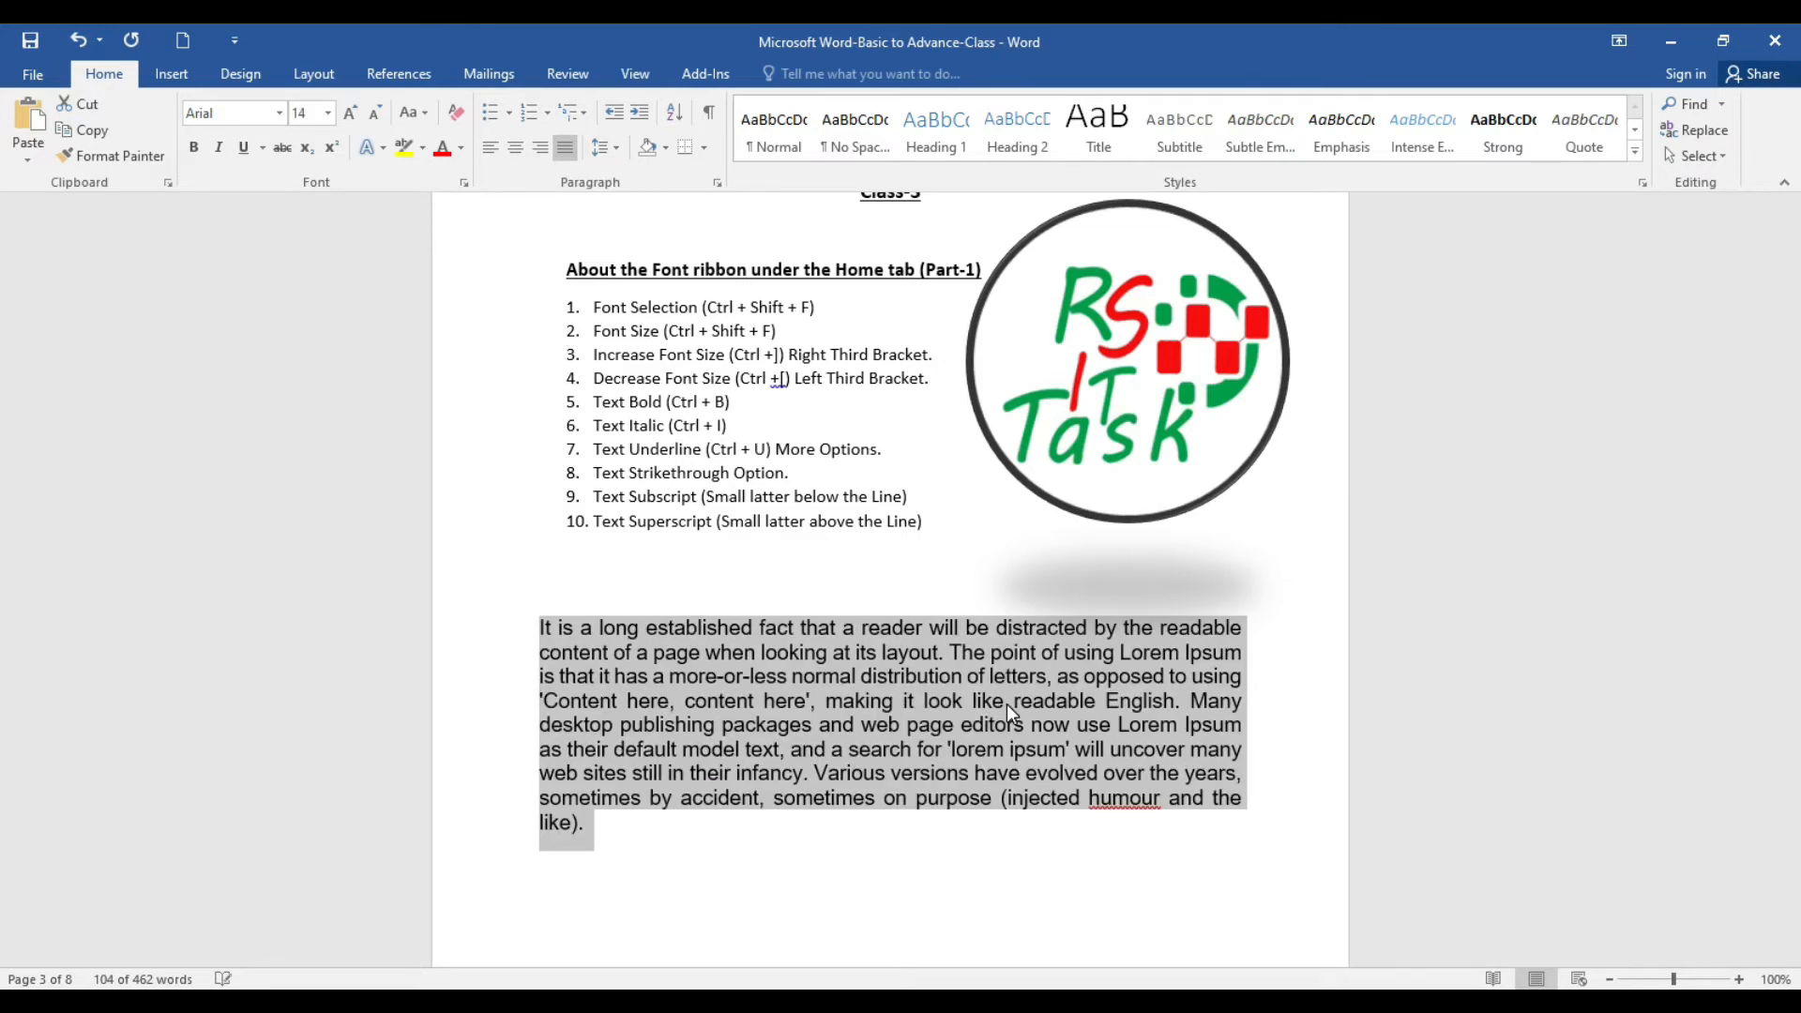
{"action": "key", "text": "ctrl+bracketright"}
{"action": "key", "text": "ctrl+bracketright"}
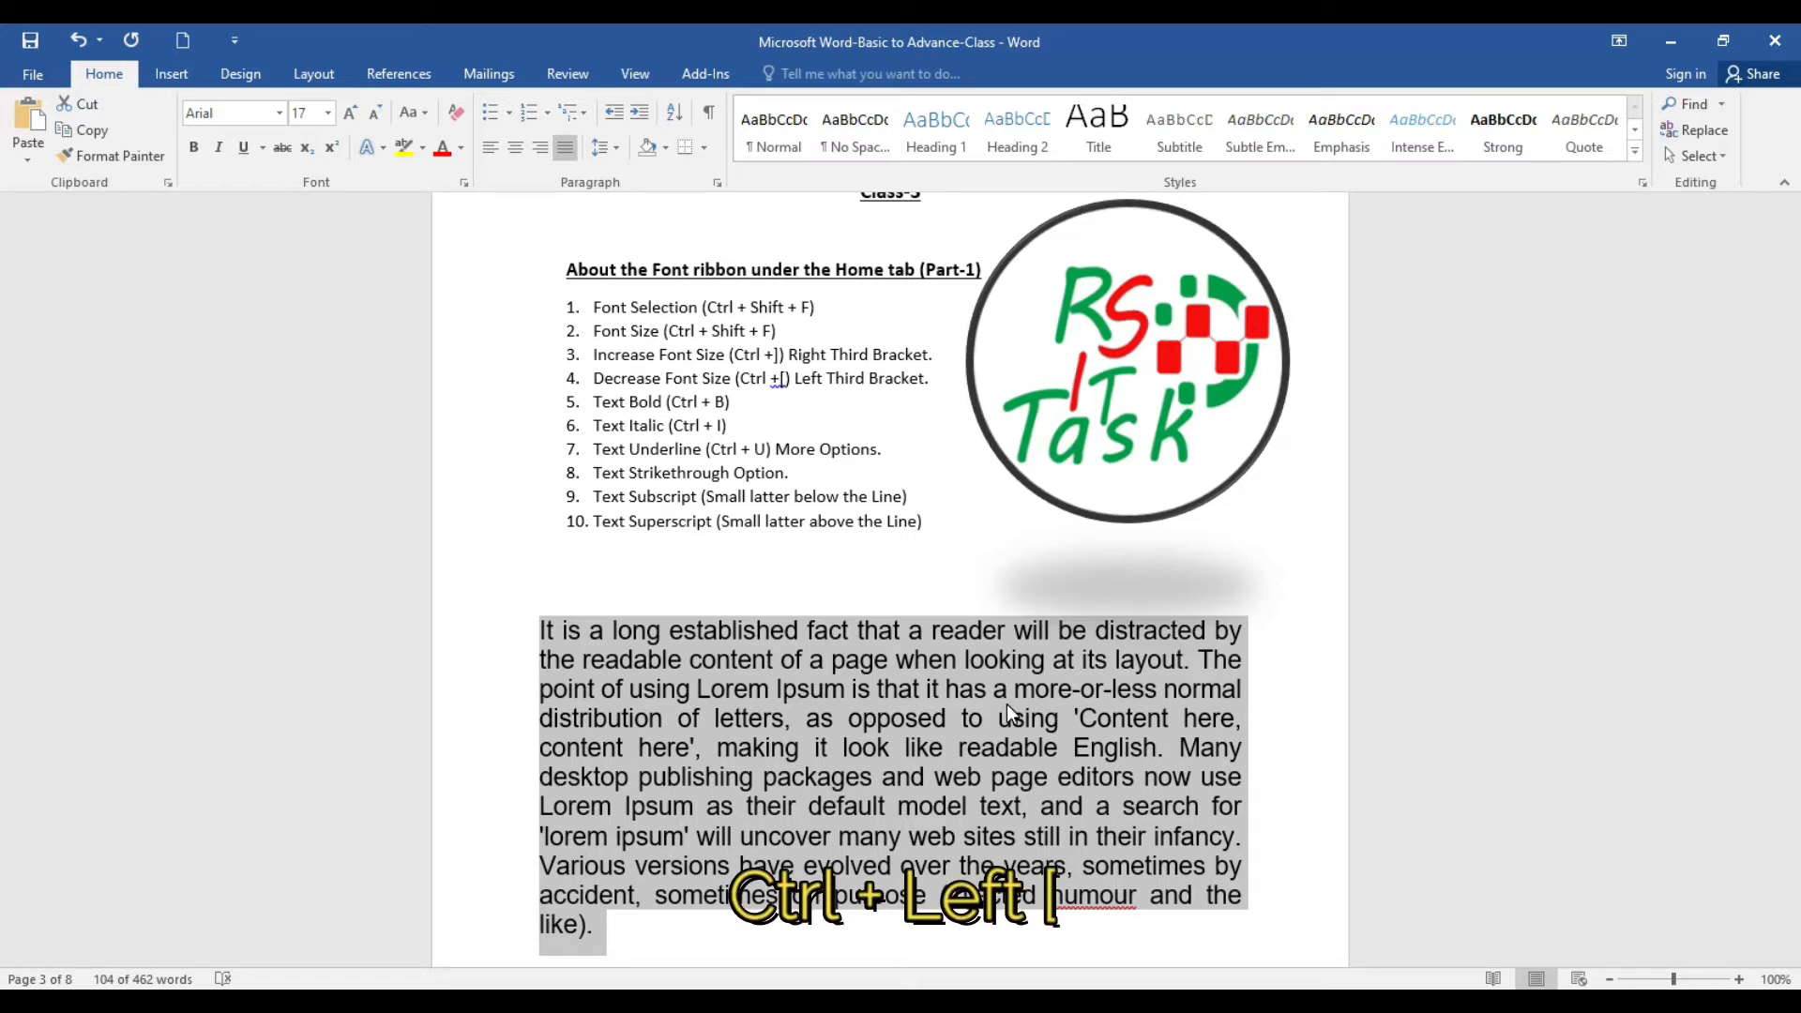
{"action": "key", "text": "ctrl+bracketleft"}
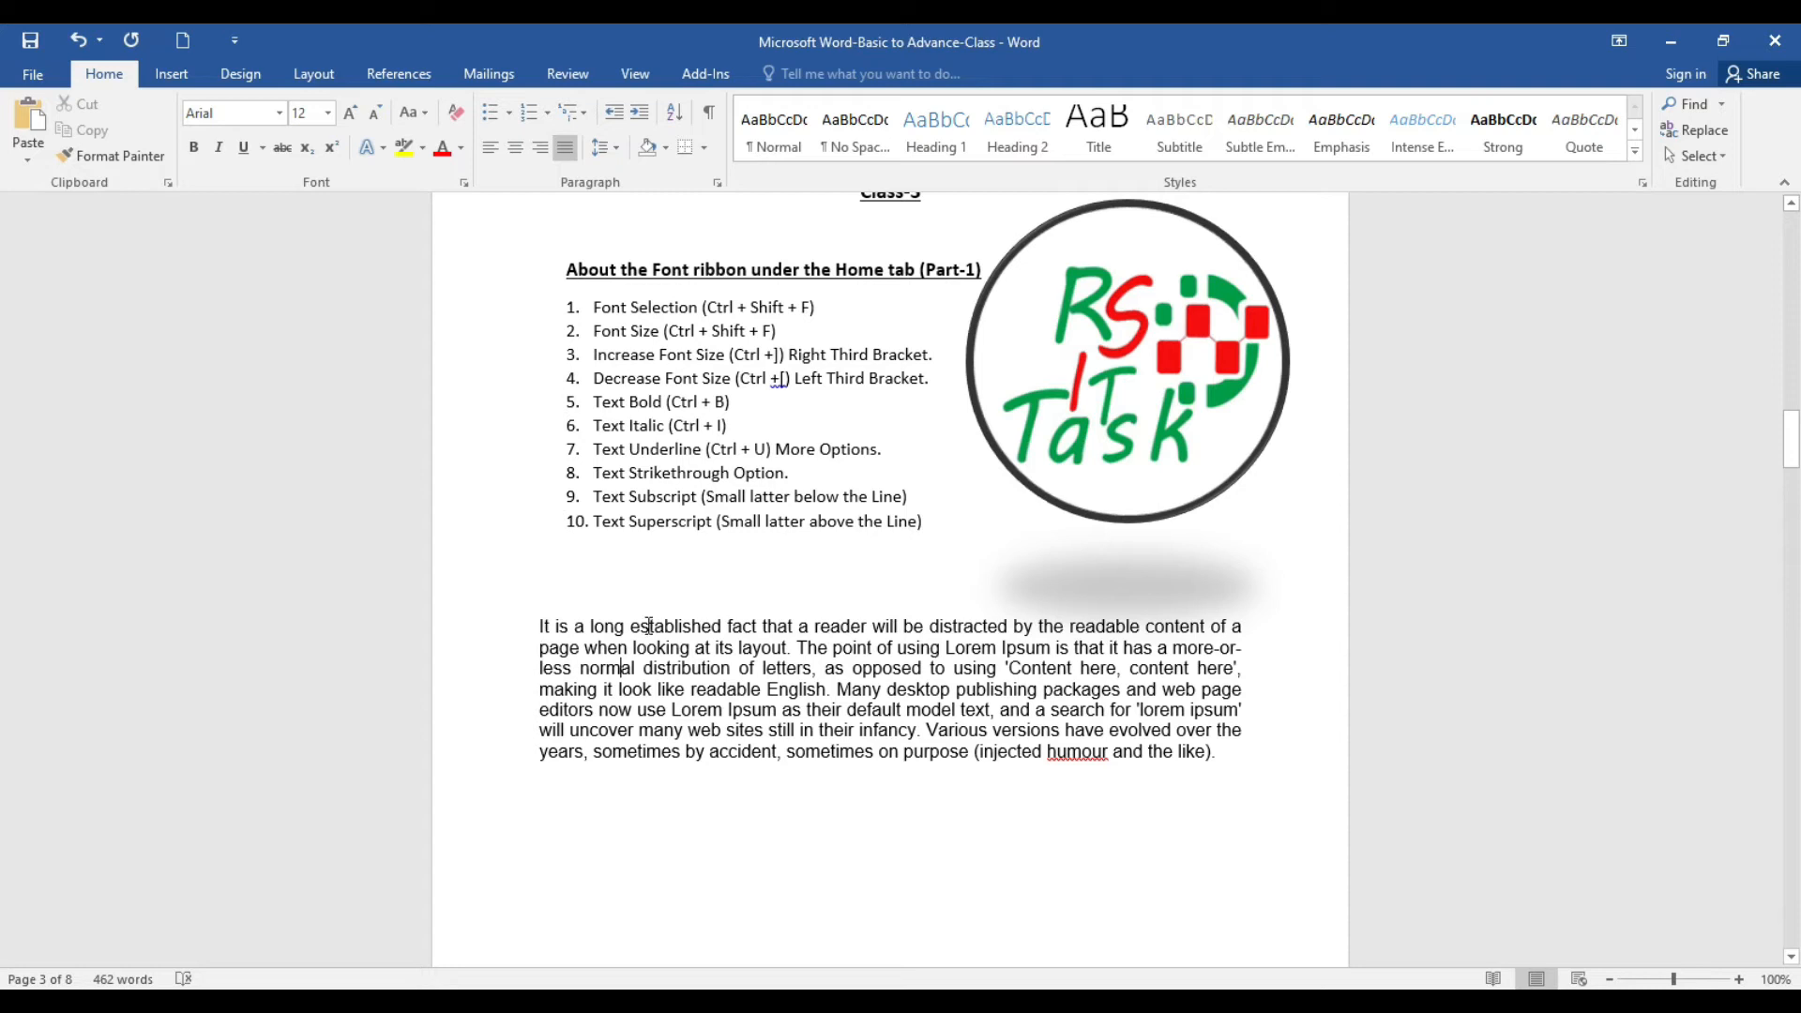
Make the paragraph's opening words, from "It is a long established fact", bold twice, undoing the bold formatting each time
{"action": "key", "text": "ctrl+z"}
{"action": "left_click", "coordinate": [533, 625]}
{"action": "left_click_drag", "start_coordinate": [634, 619], "coordinate": [1067, 627]}
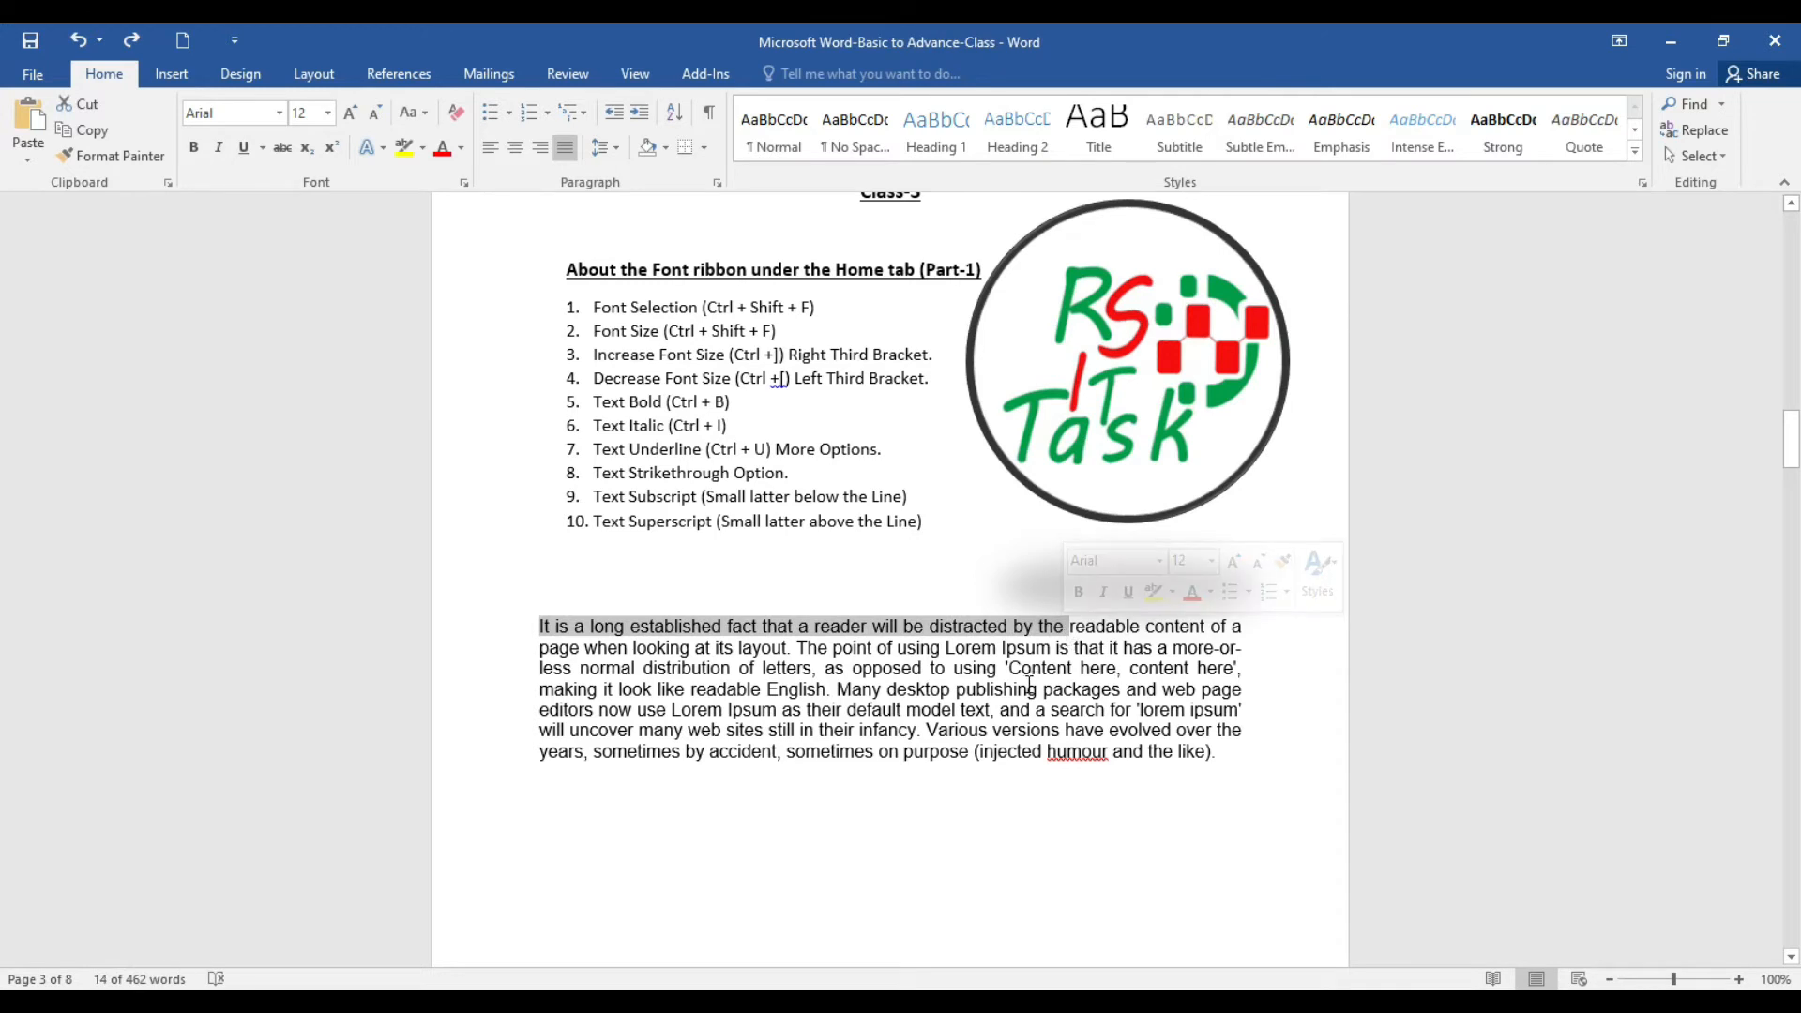
{"action": "left_click", "coordinate": [194, 148]}
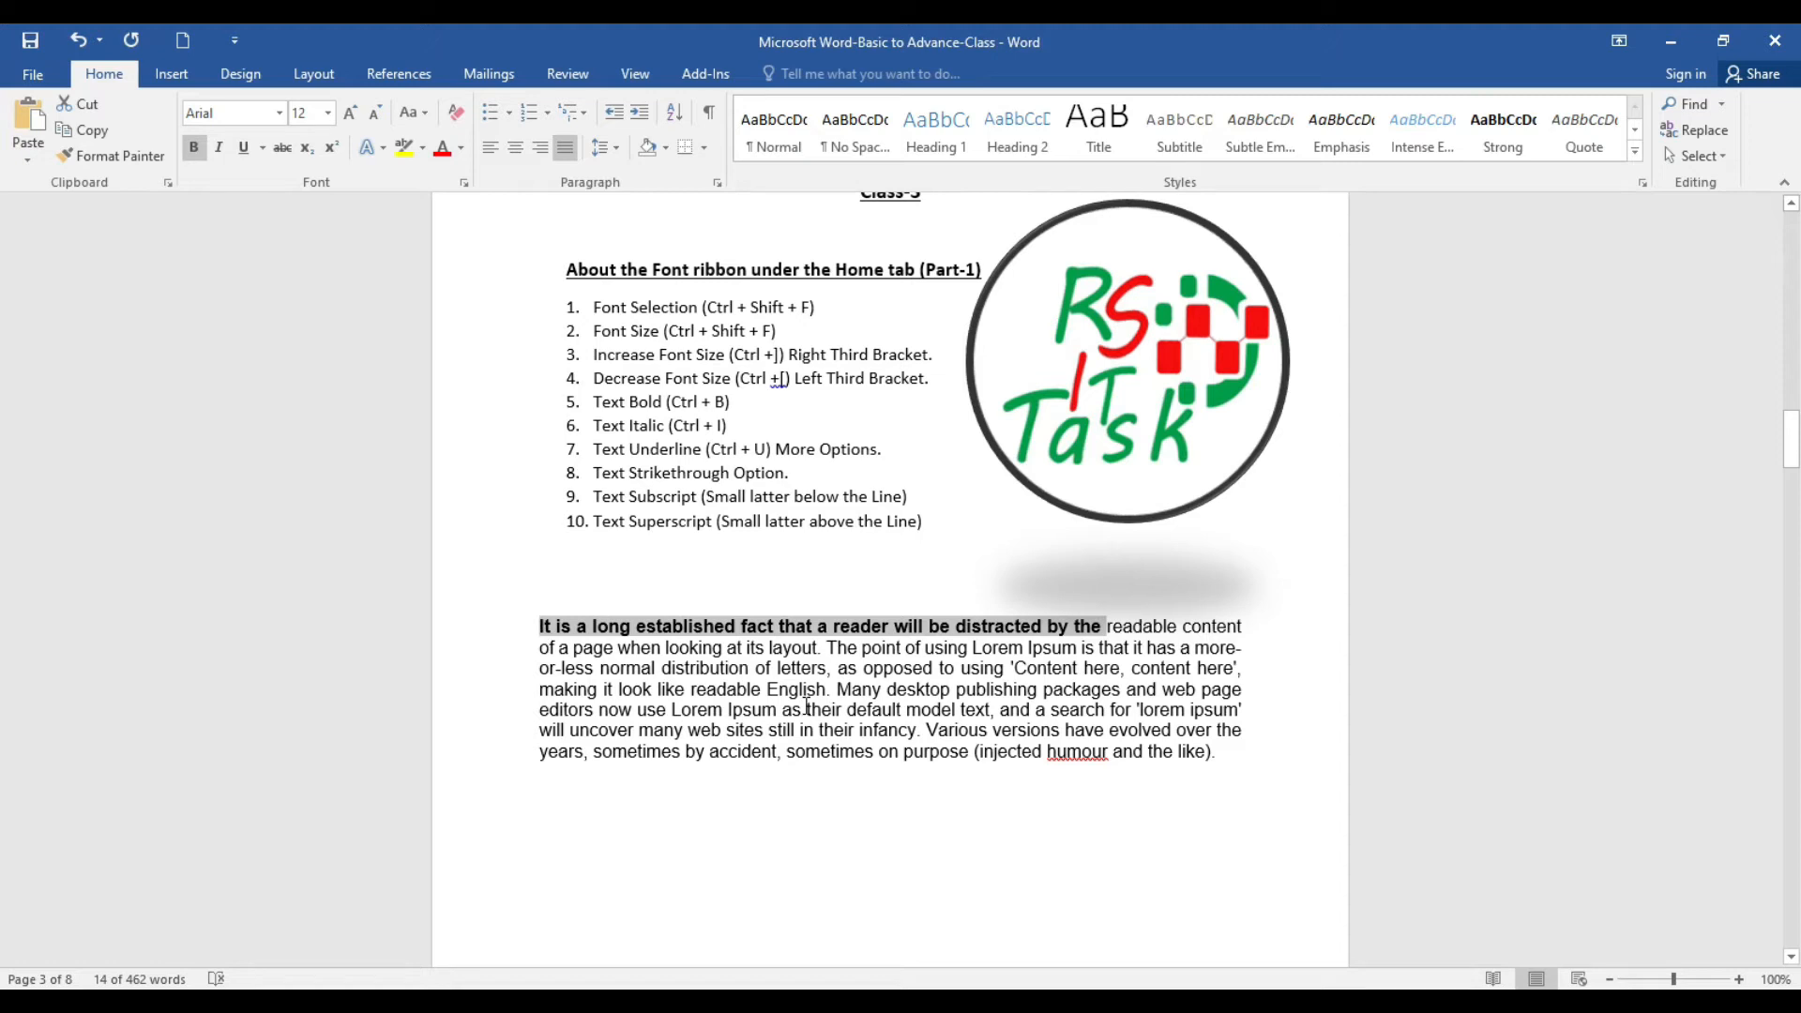
{"action": "key", "text": "ctrl+z"}
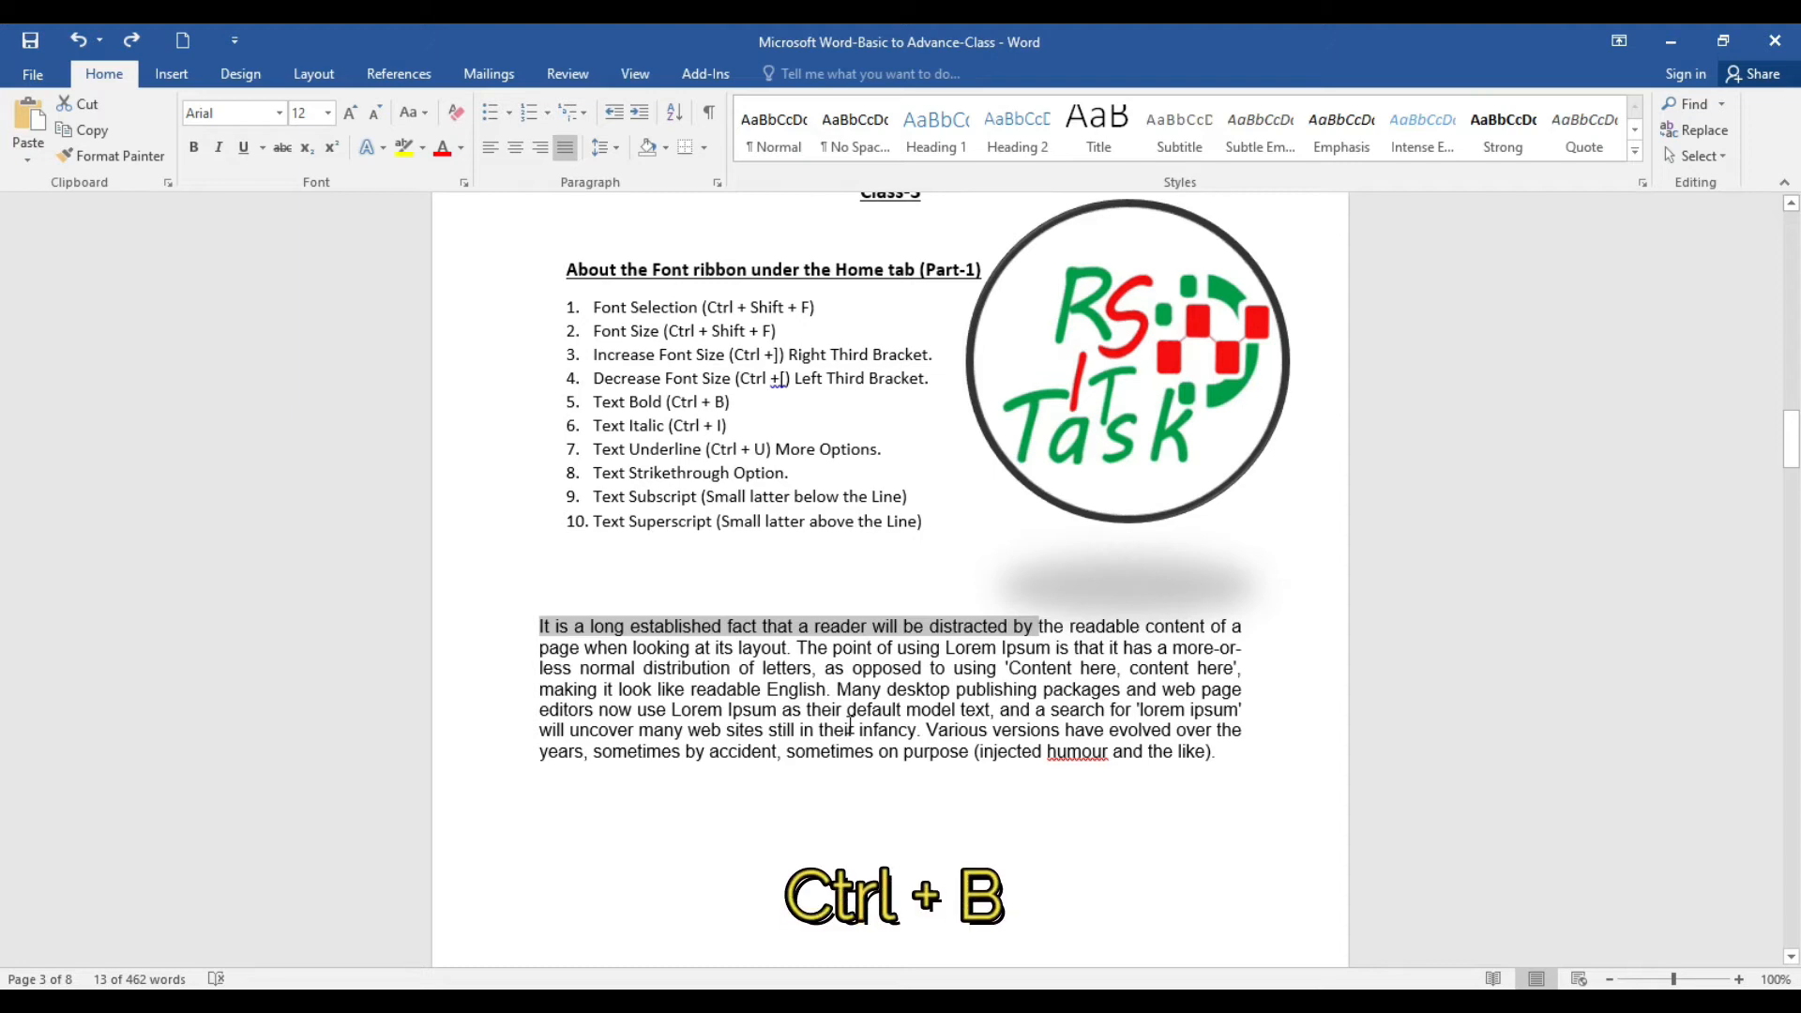
{"action": "key", "text": "ctrl+b"}
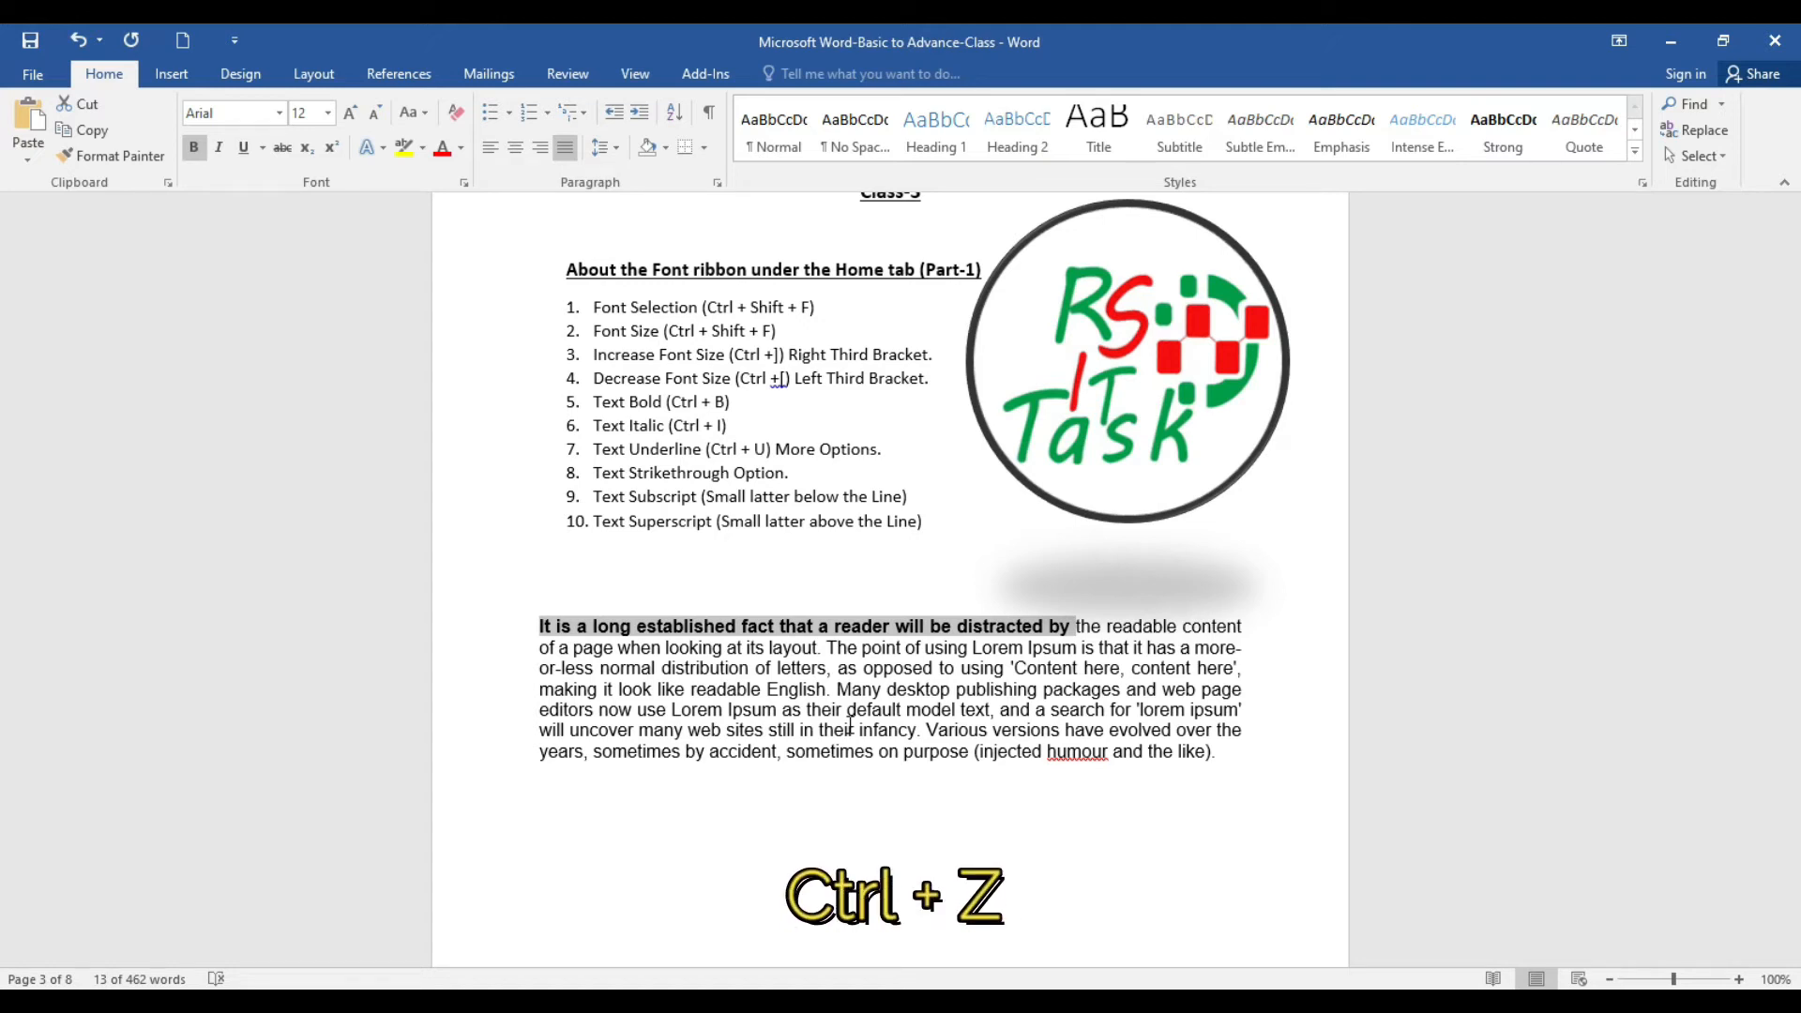
{"action": "key", "text": "ctrl+z"}
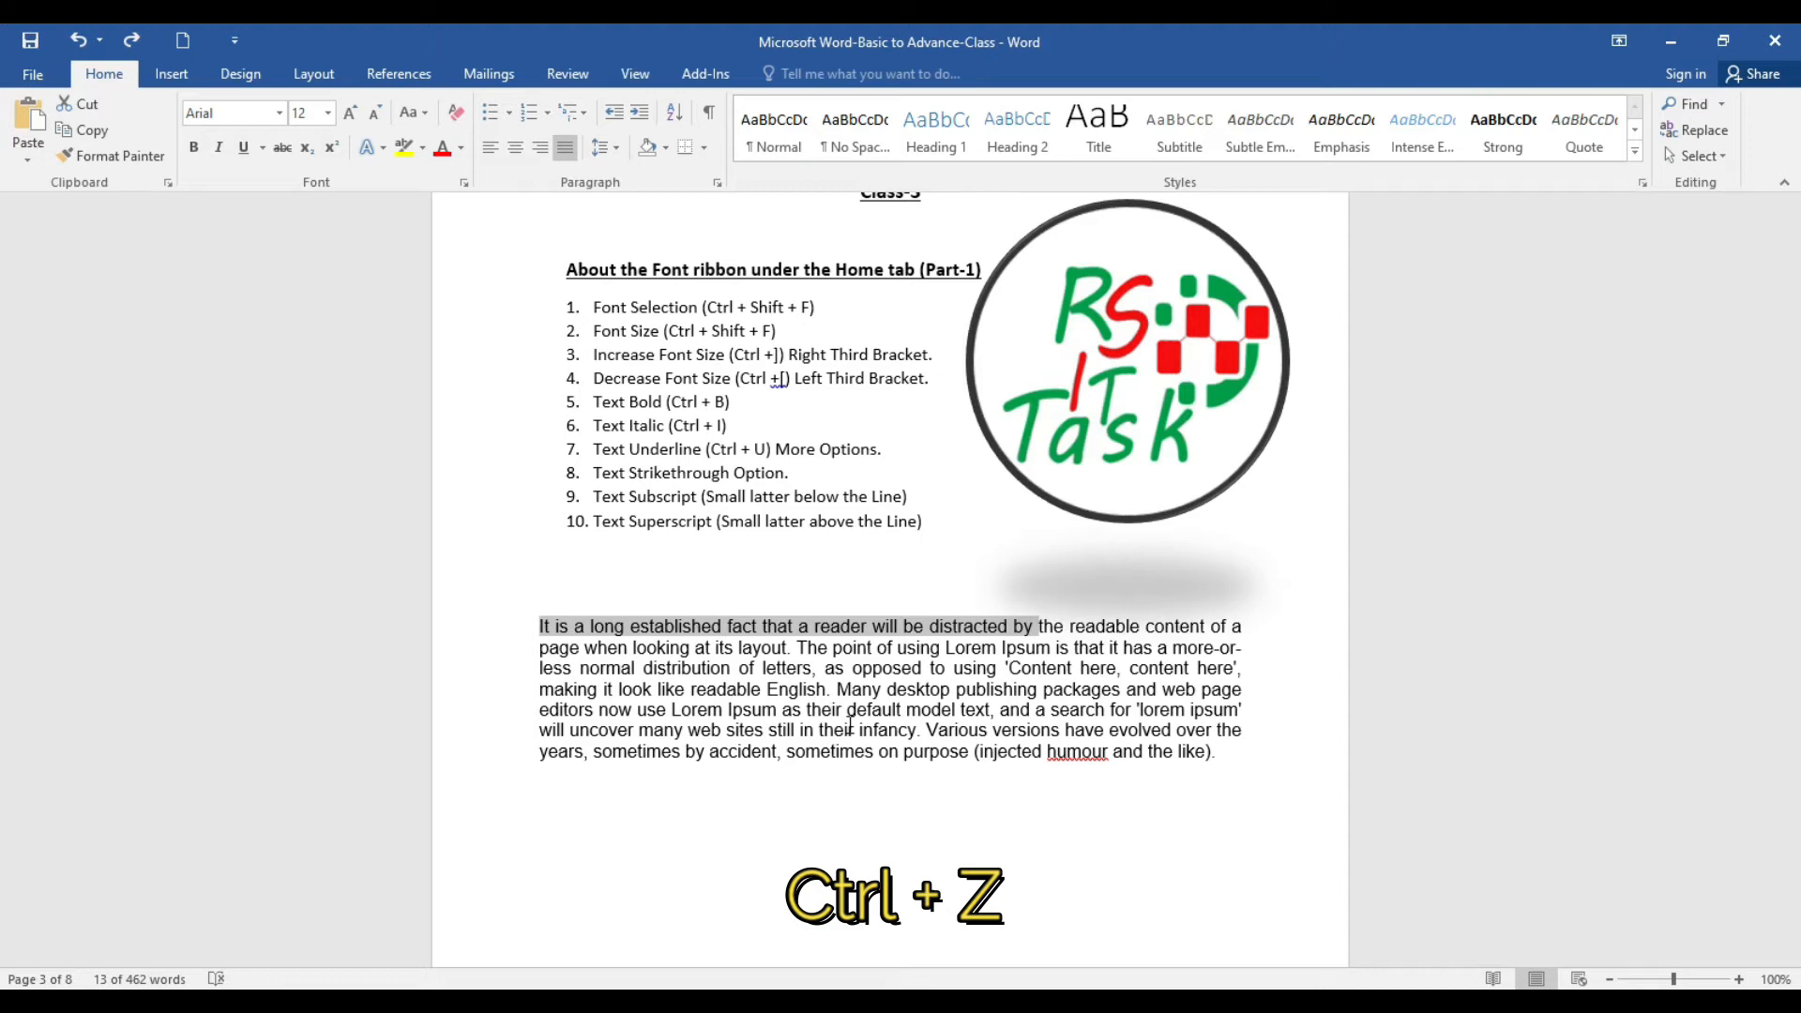
Make the paragraph's opening words, from "It is a long established fact" through "distracted by", italic and bold
{"action": "key", "text": "ctrl+y"}
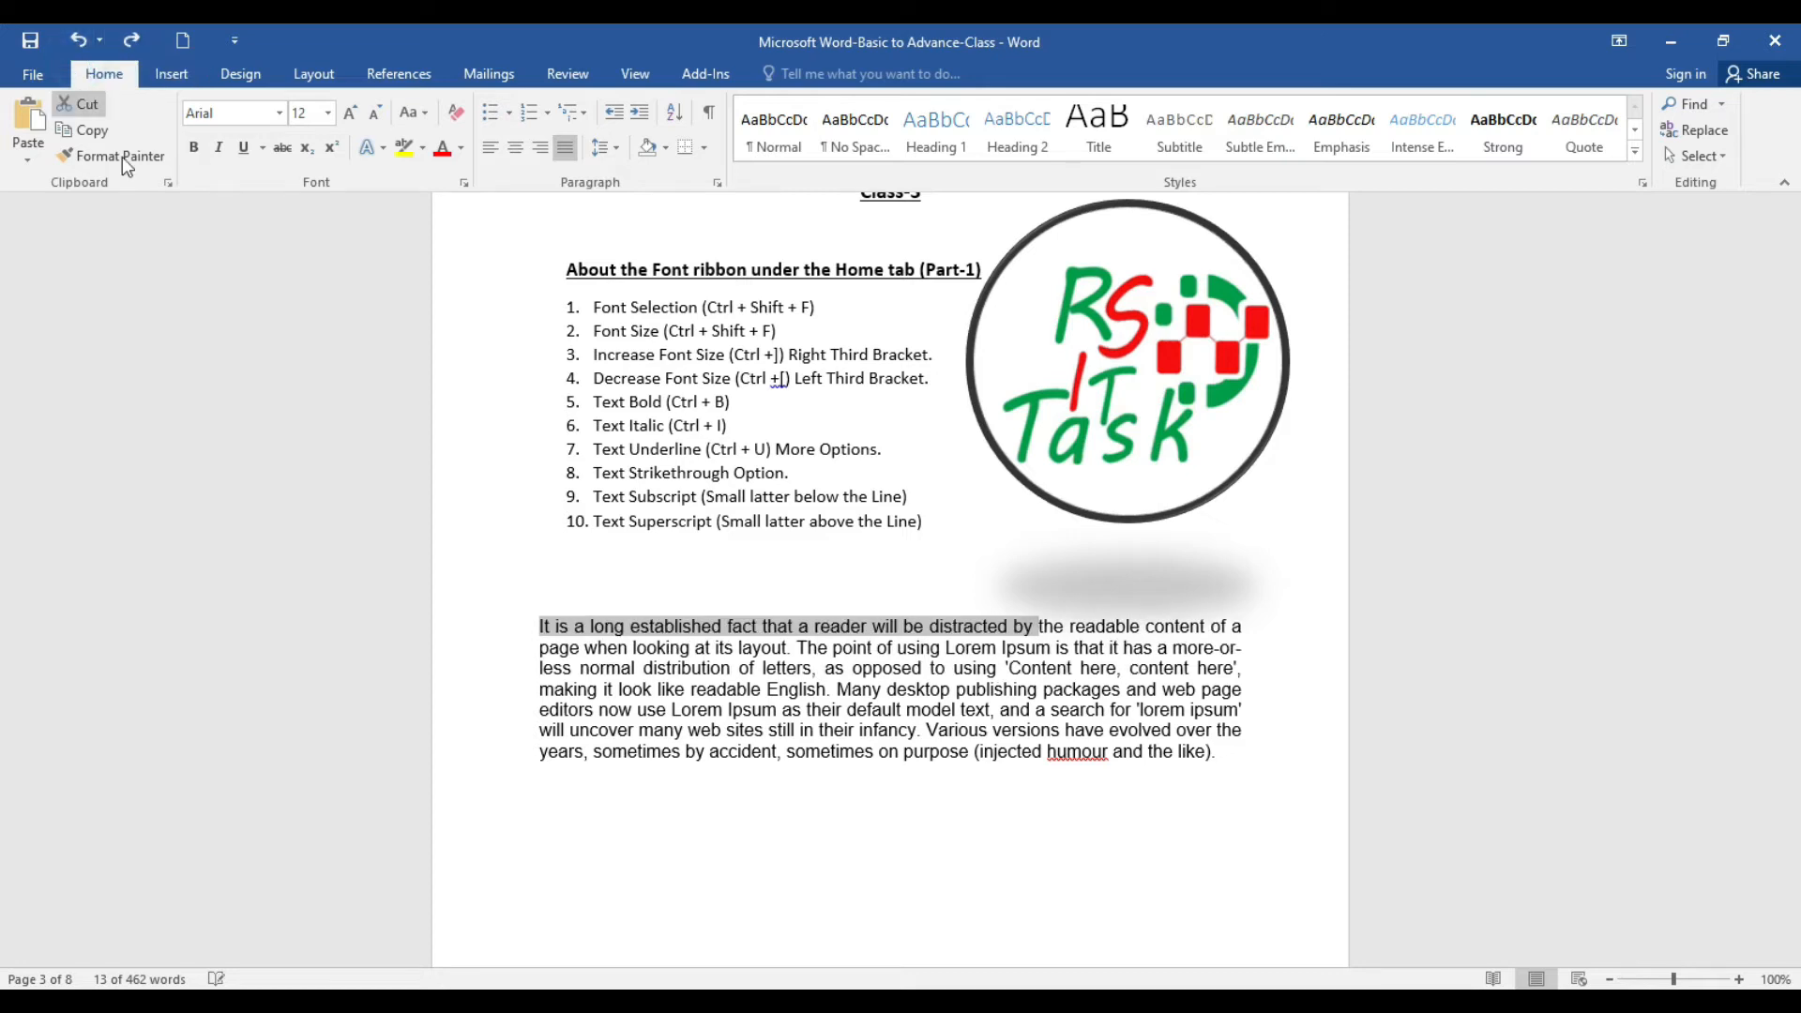
{"action": "left_click", "coordinate": [983, 633]}
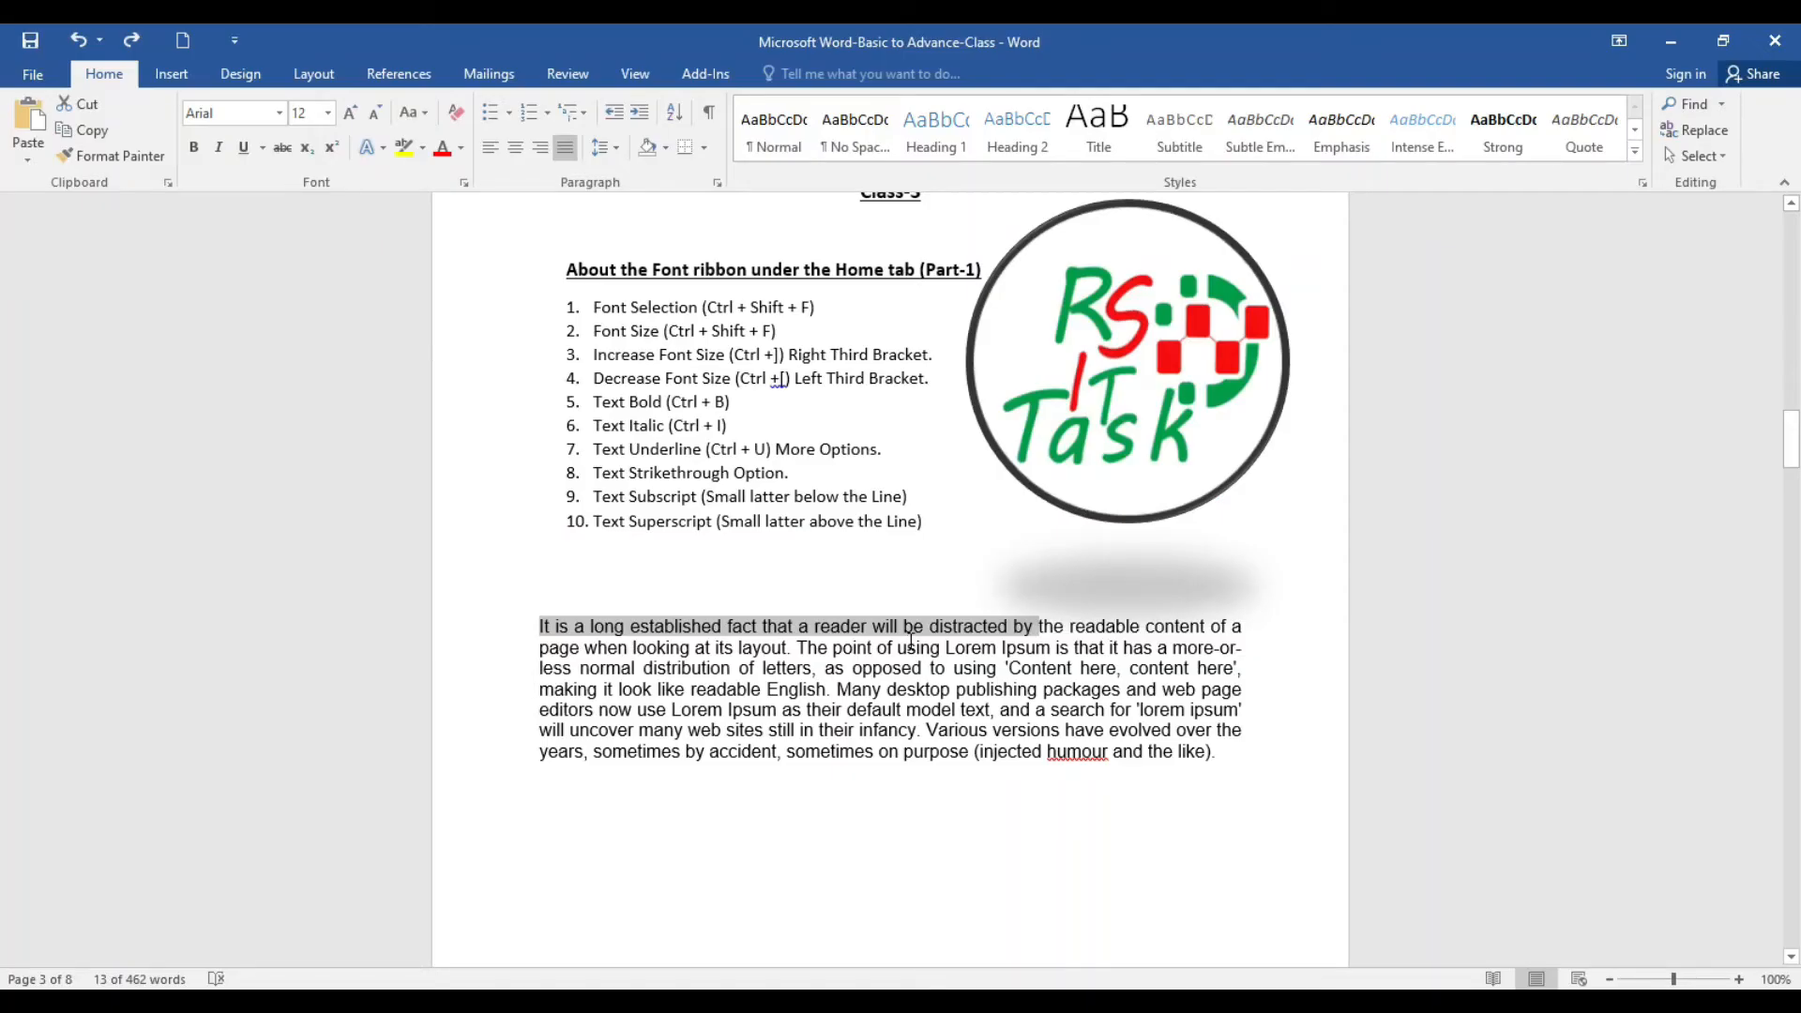
{"action": "left_click", "coordinate": [222, 156]}
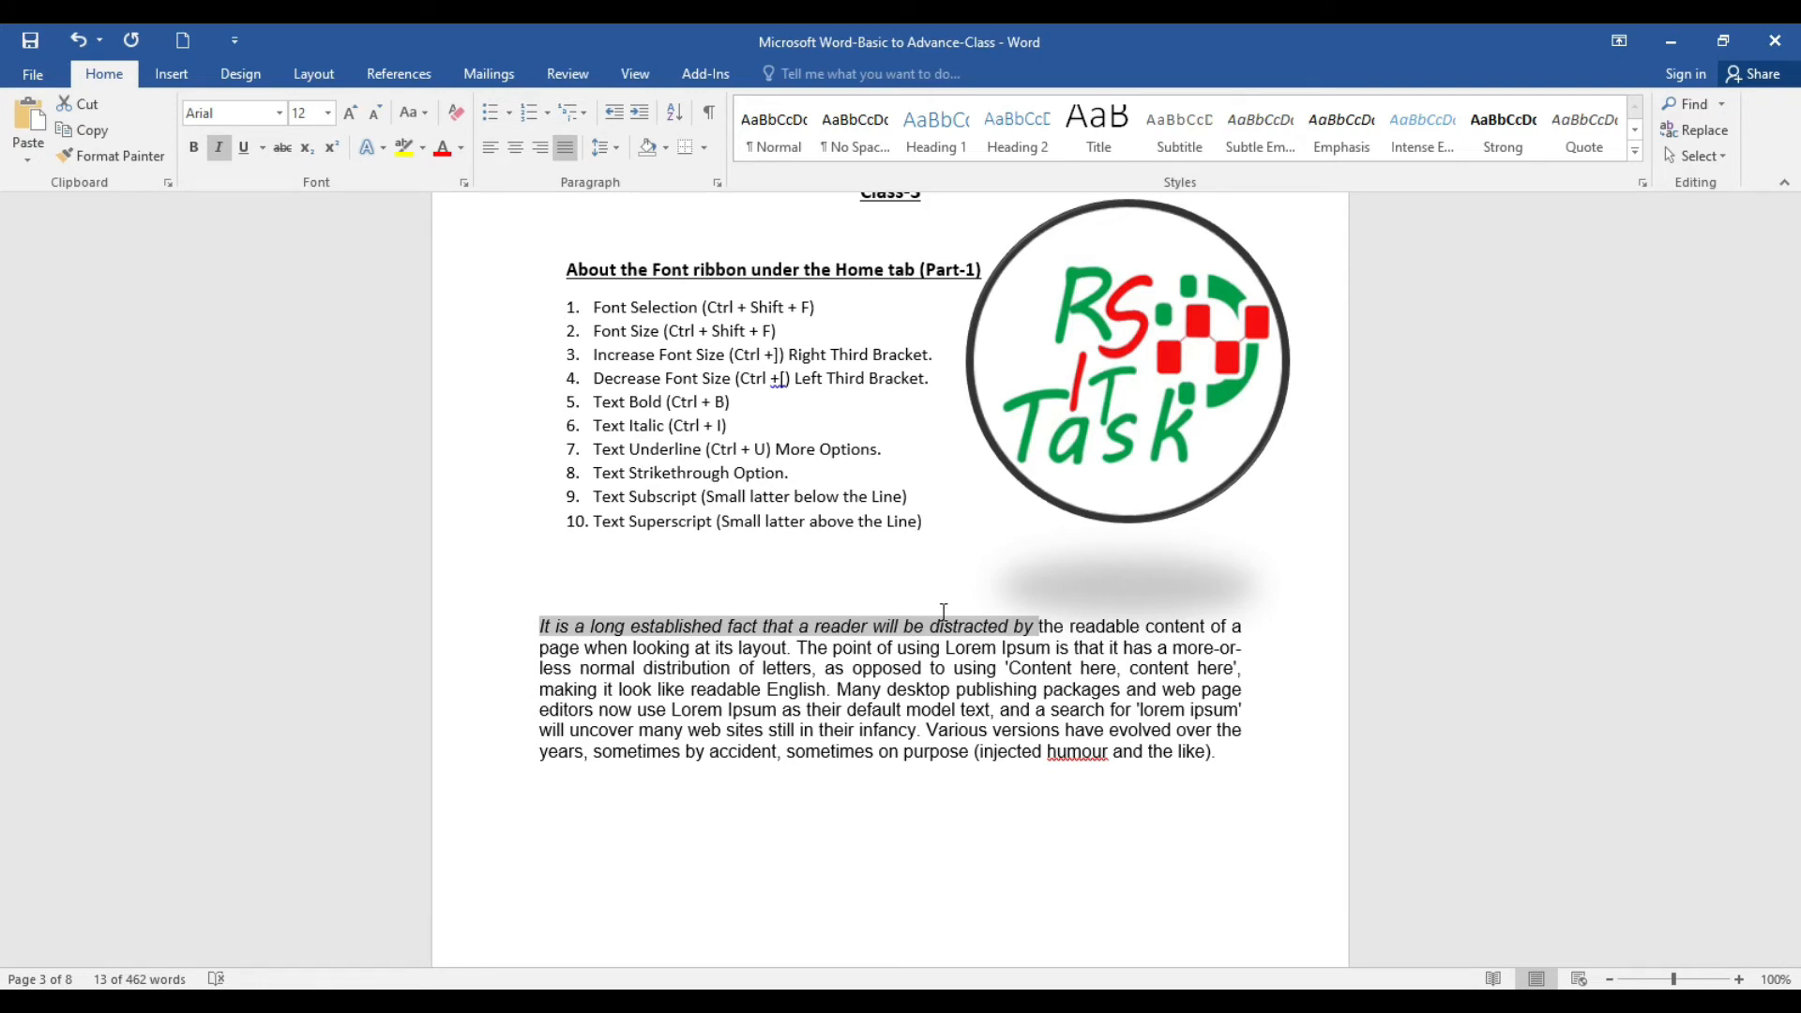
{"action": "key", "text": "ctrl+b"}
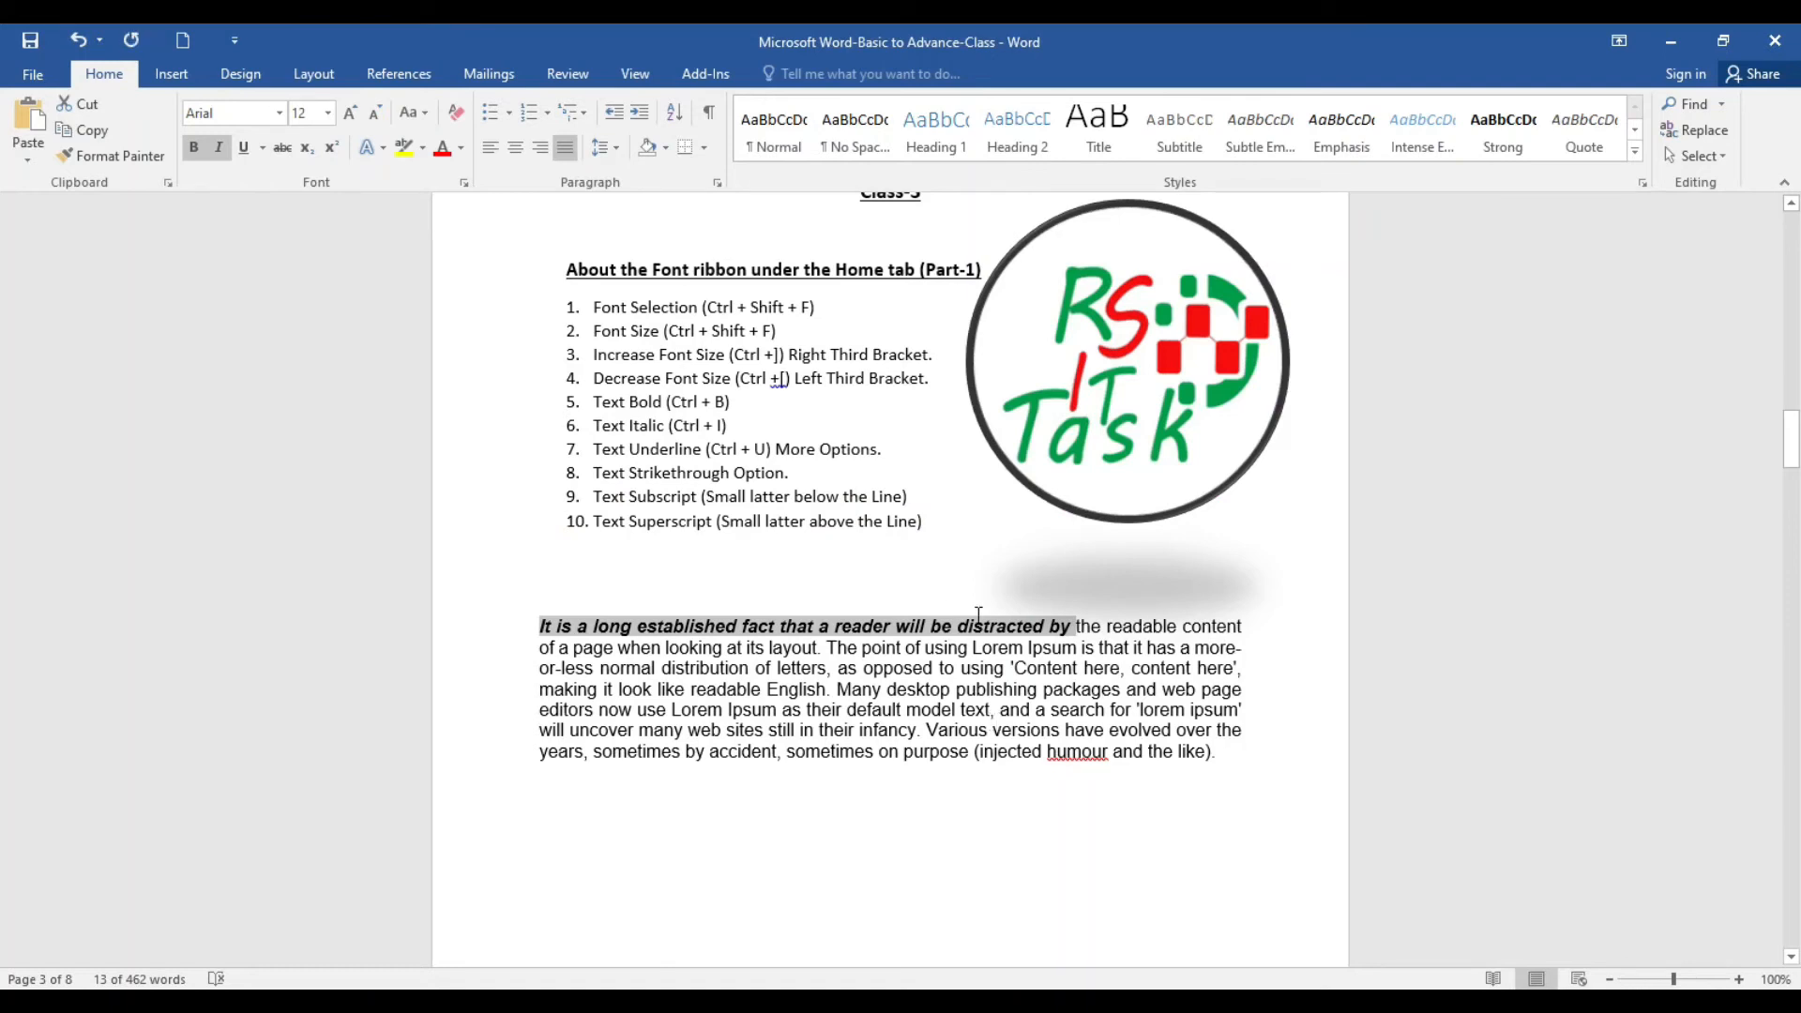
Underline the paragraph's bold italic opening words, remove the underline, and apply it again
{"action": "left_click", "coordinate": [245, 146]}
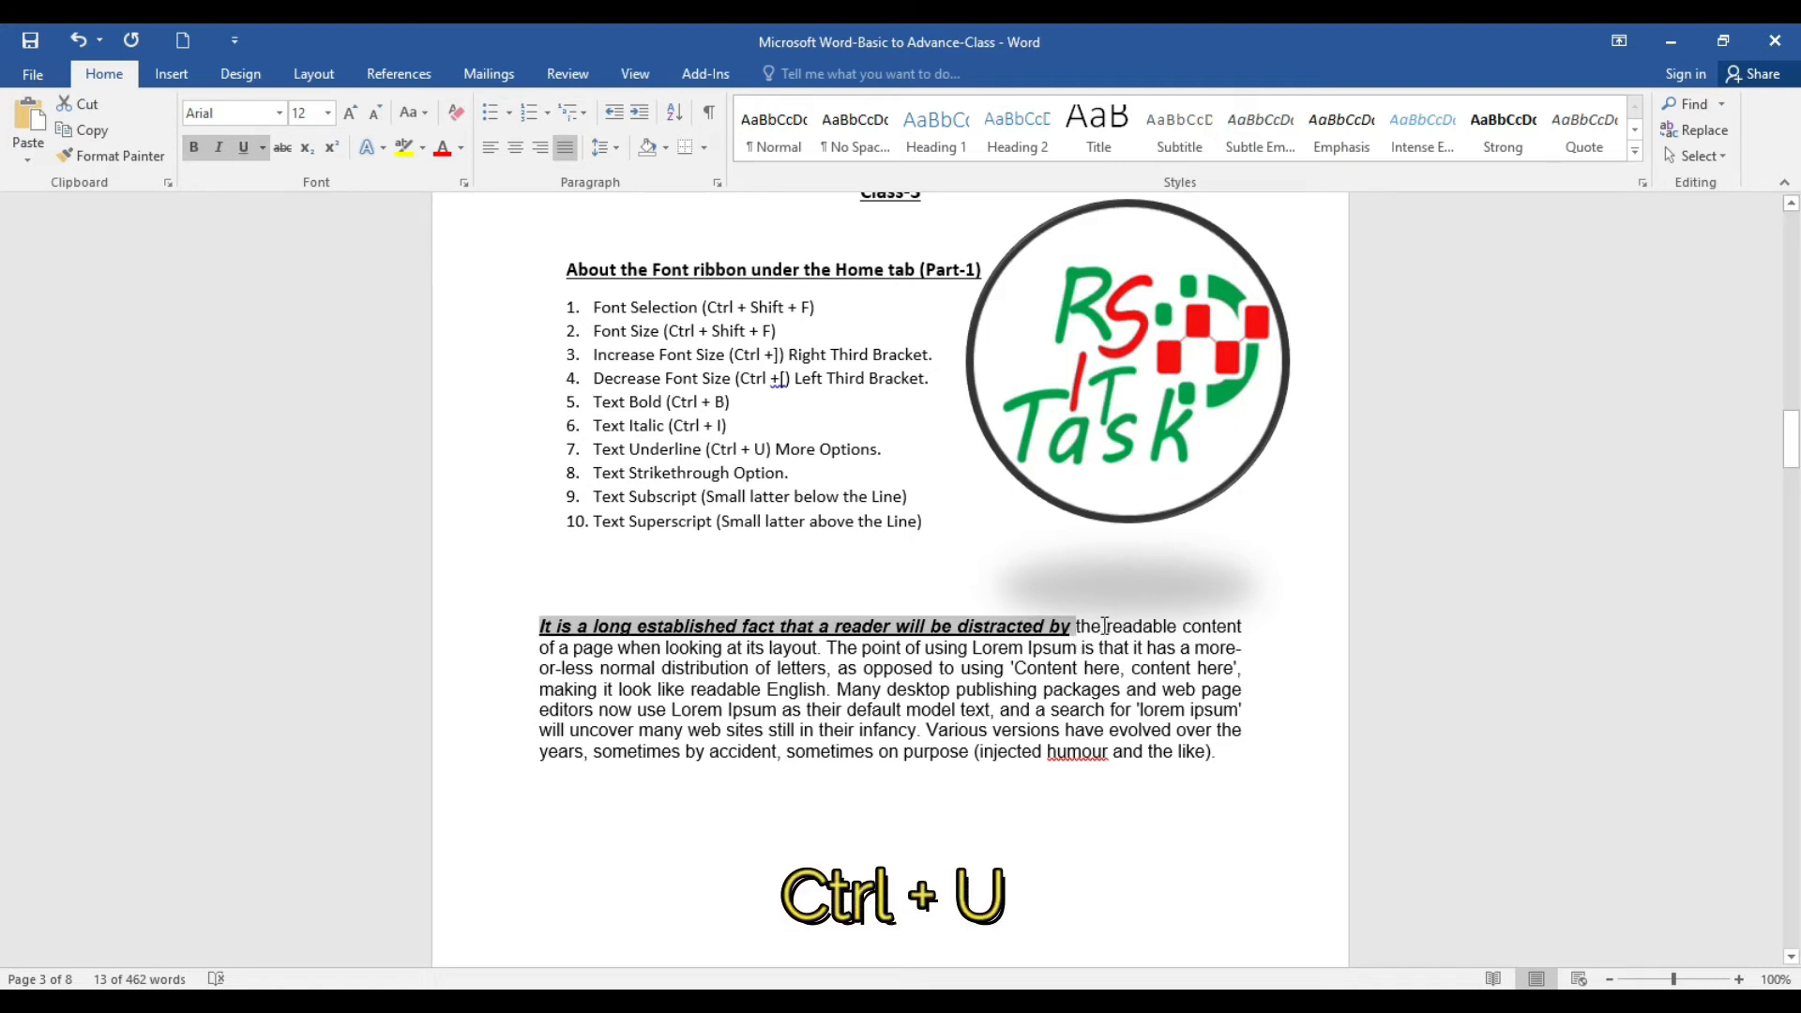
{"action": "key", "text": "ctrl+u"}
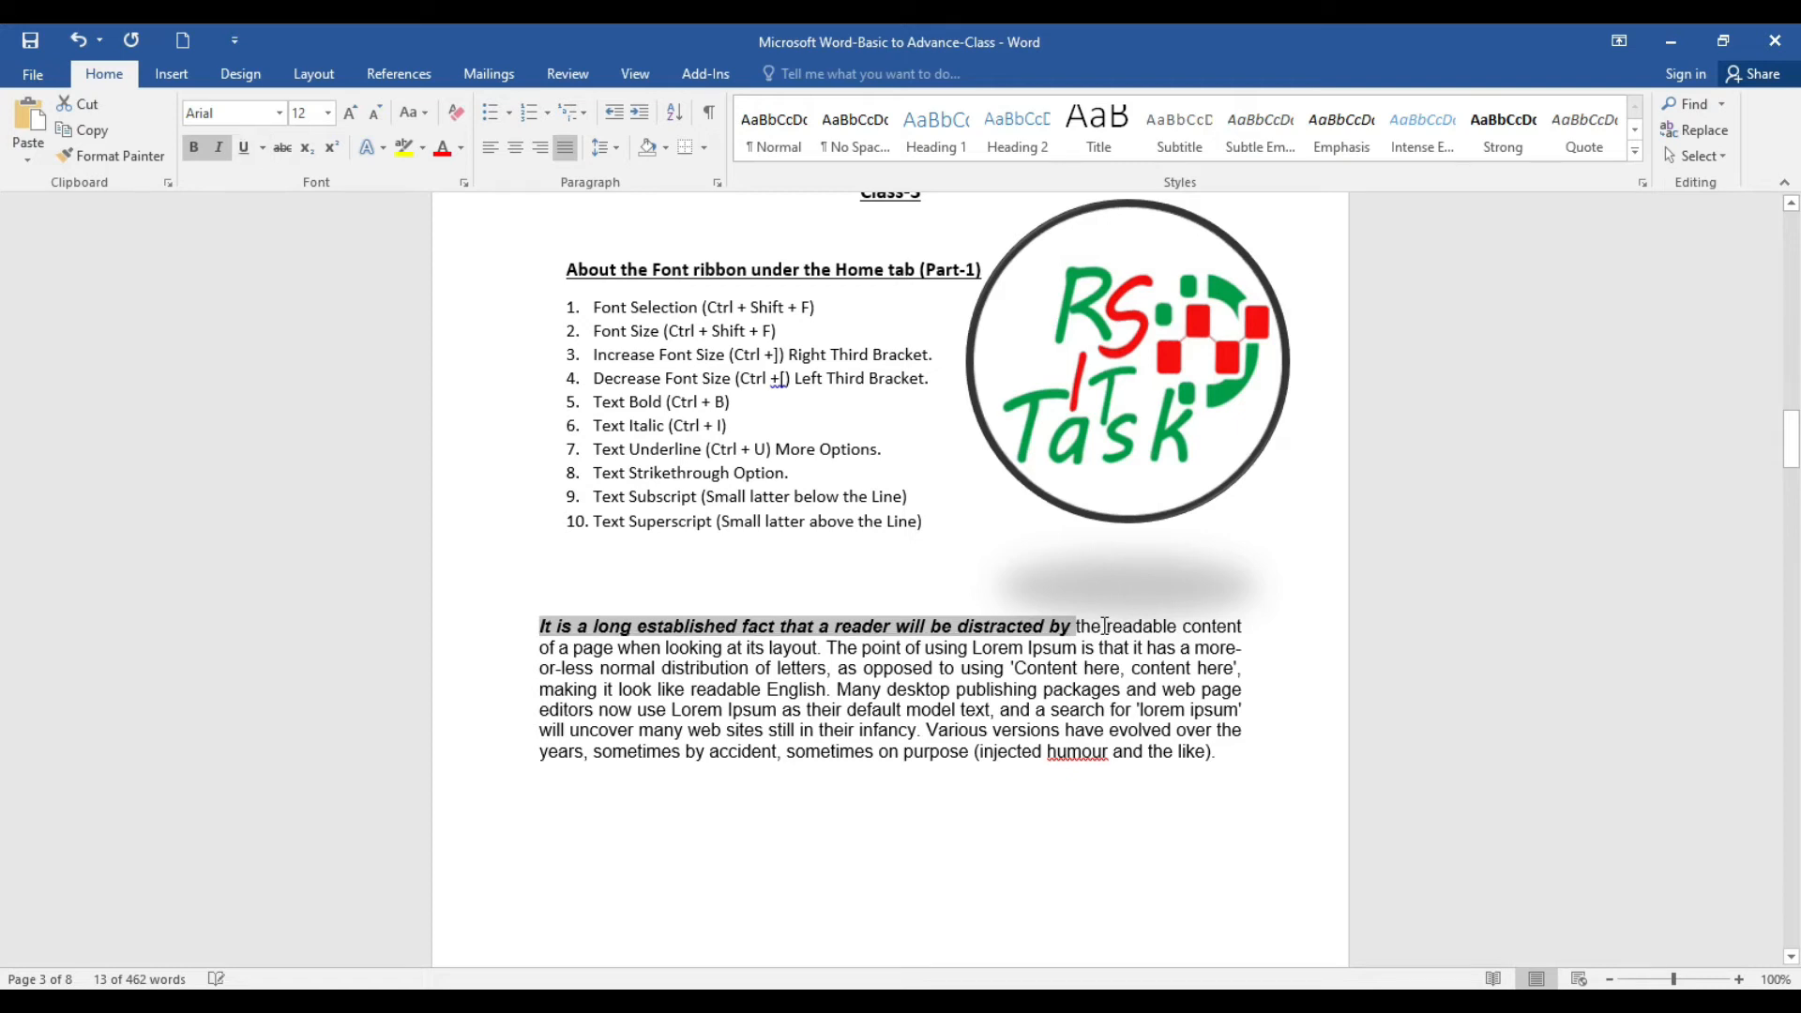
{"action": "key", "text": "ctrl+u"}
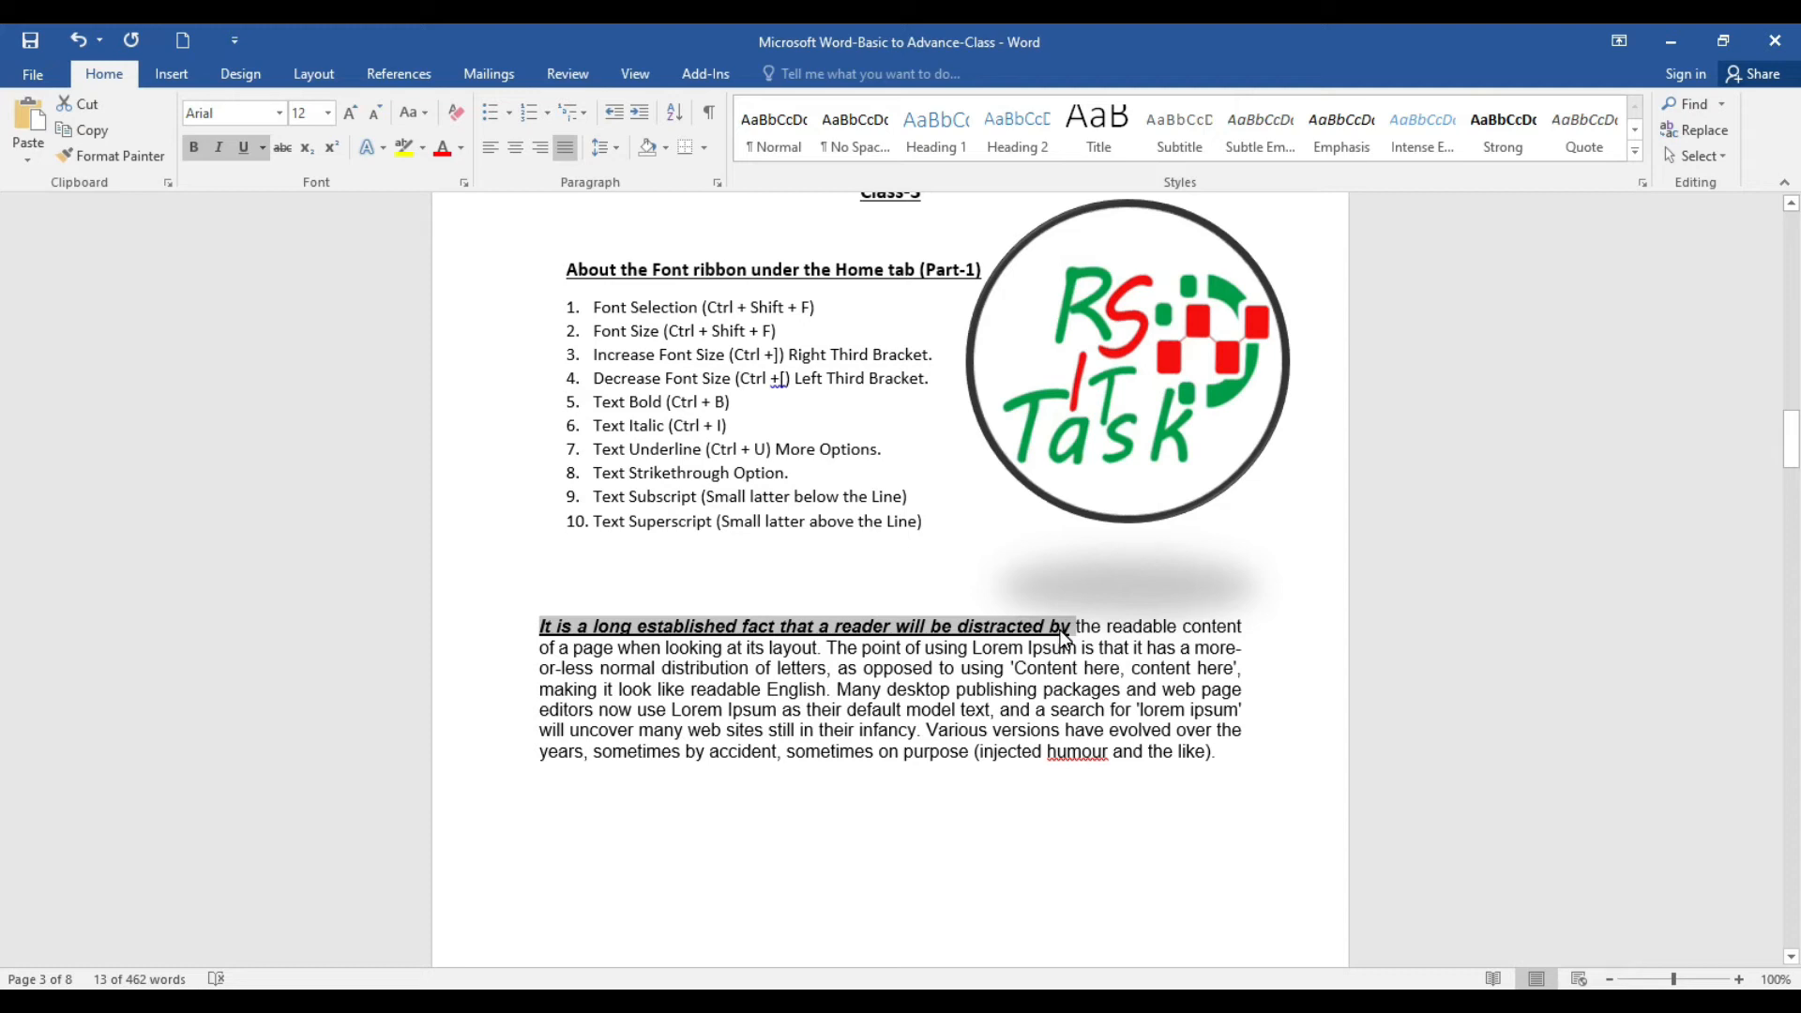
Delete the rest of the paragraph, from "the readable content" to its end, keeping only the underlined opening words
{"action": "left_click_drag", "start_coordinate": [540, 627], "coordinate": [1054, 640]}
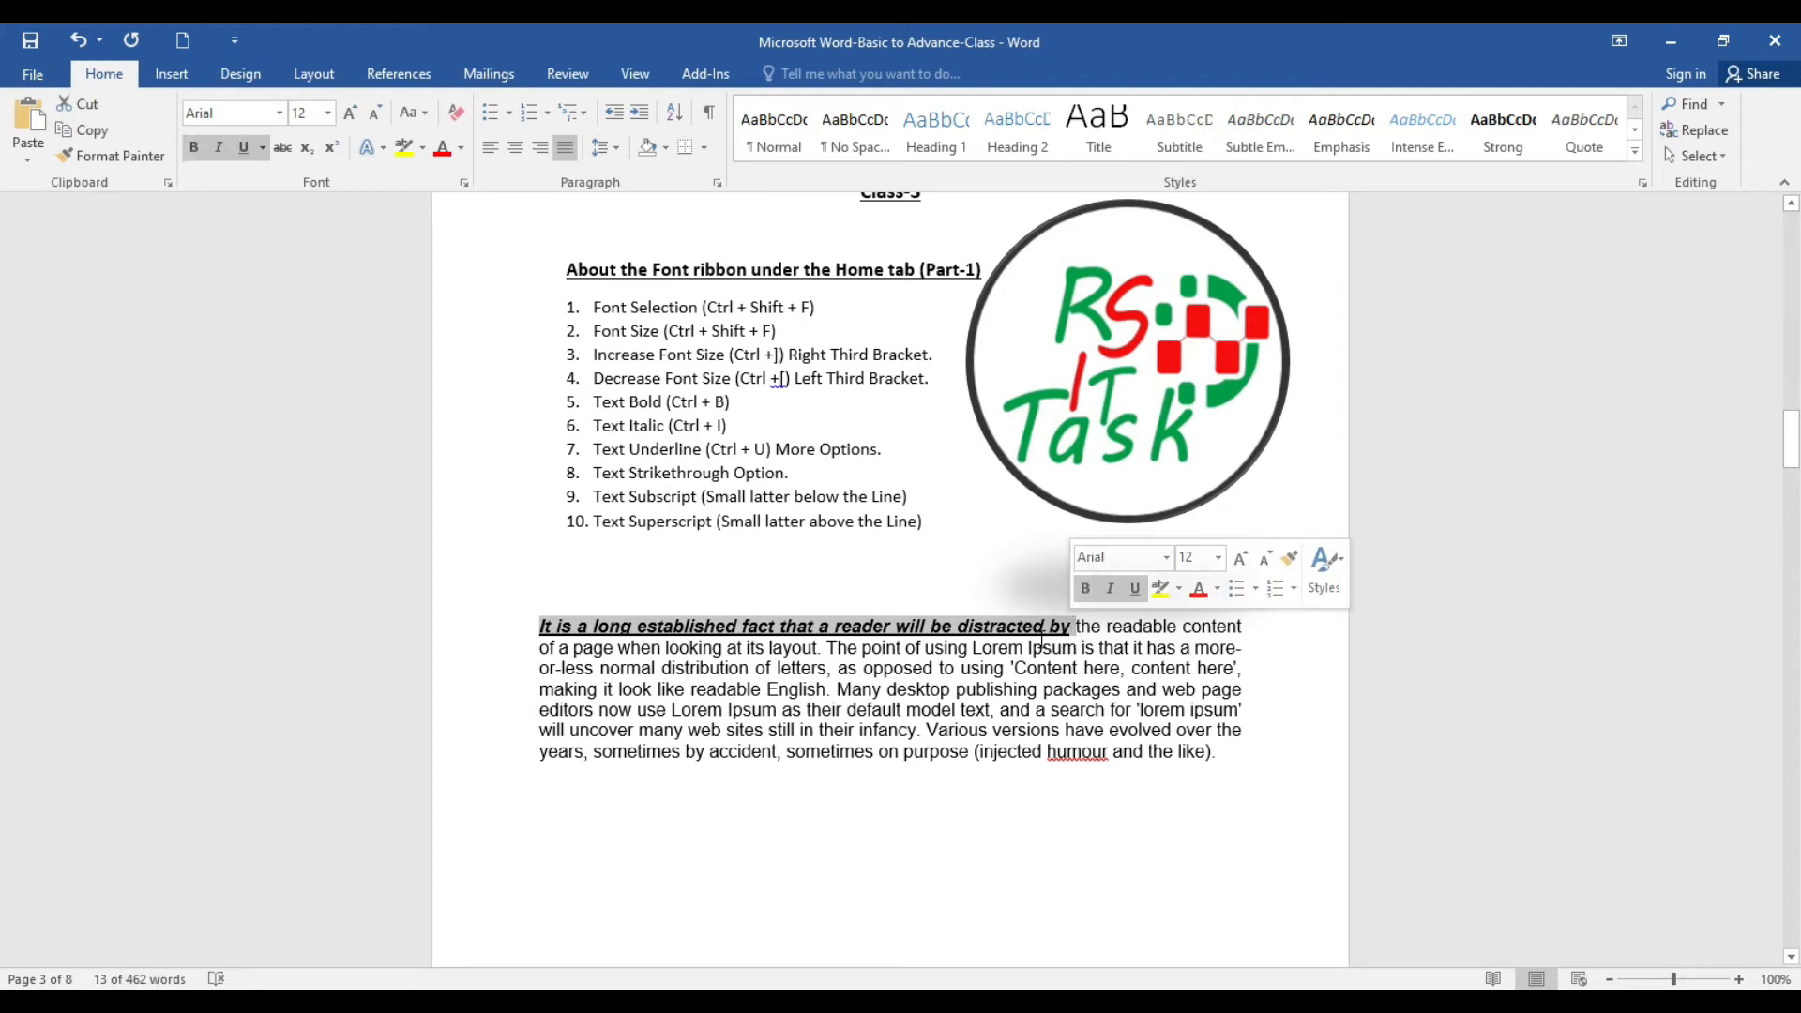
{"action": "left_click", "coordinate": [1079, 626]}
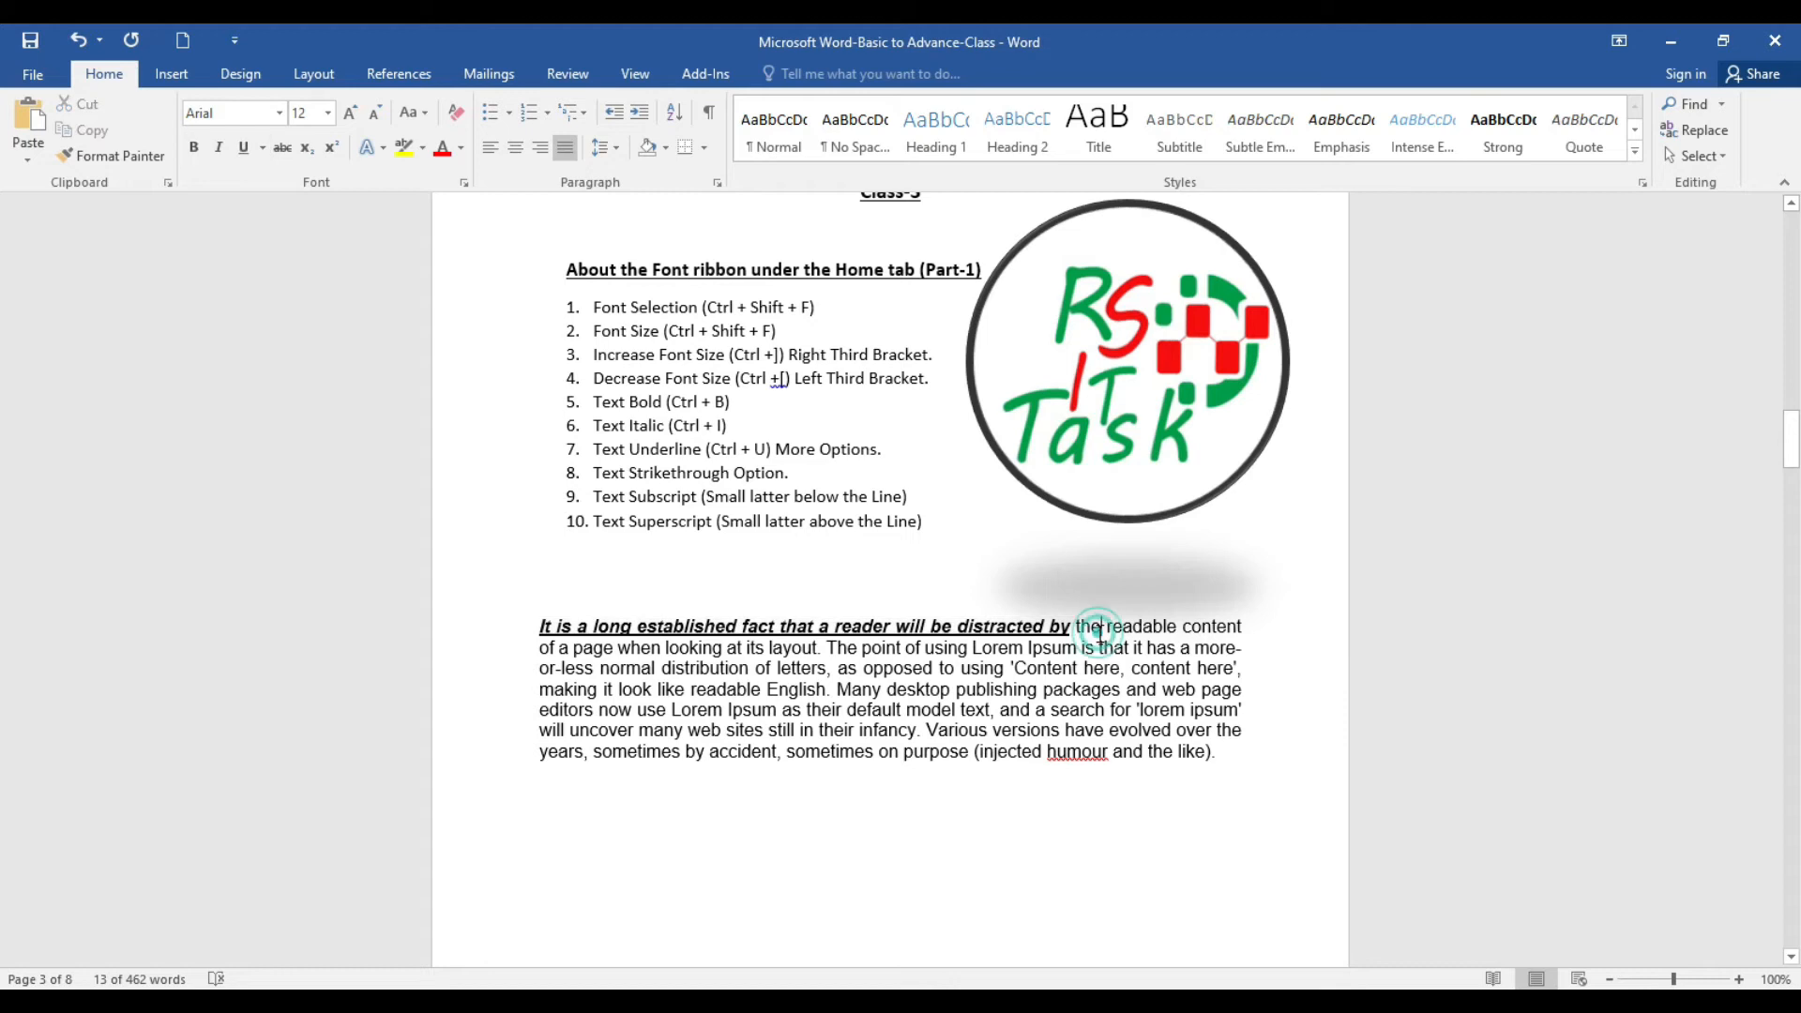
{"action": "left_click_drag", "start_coordinate": [1079, 627], "coordinate": [1223, 751]}
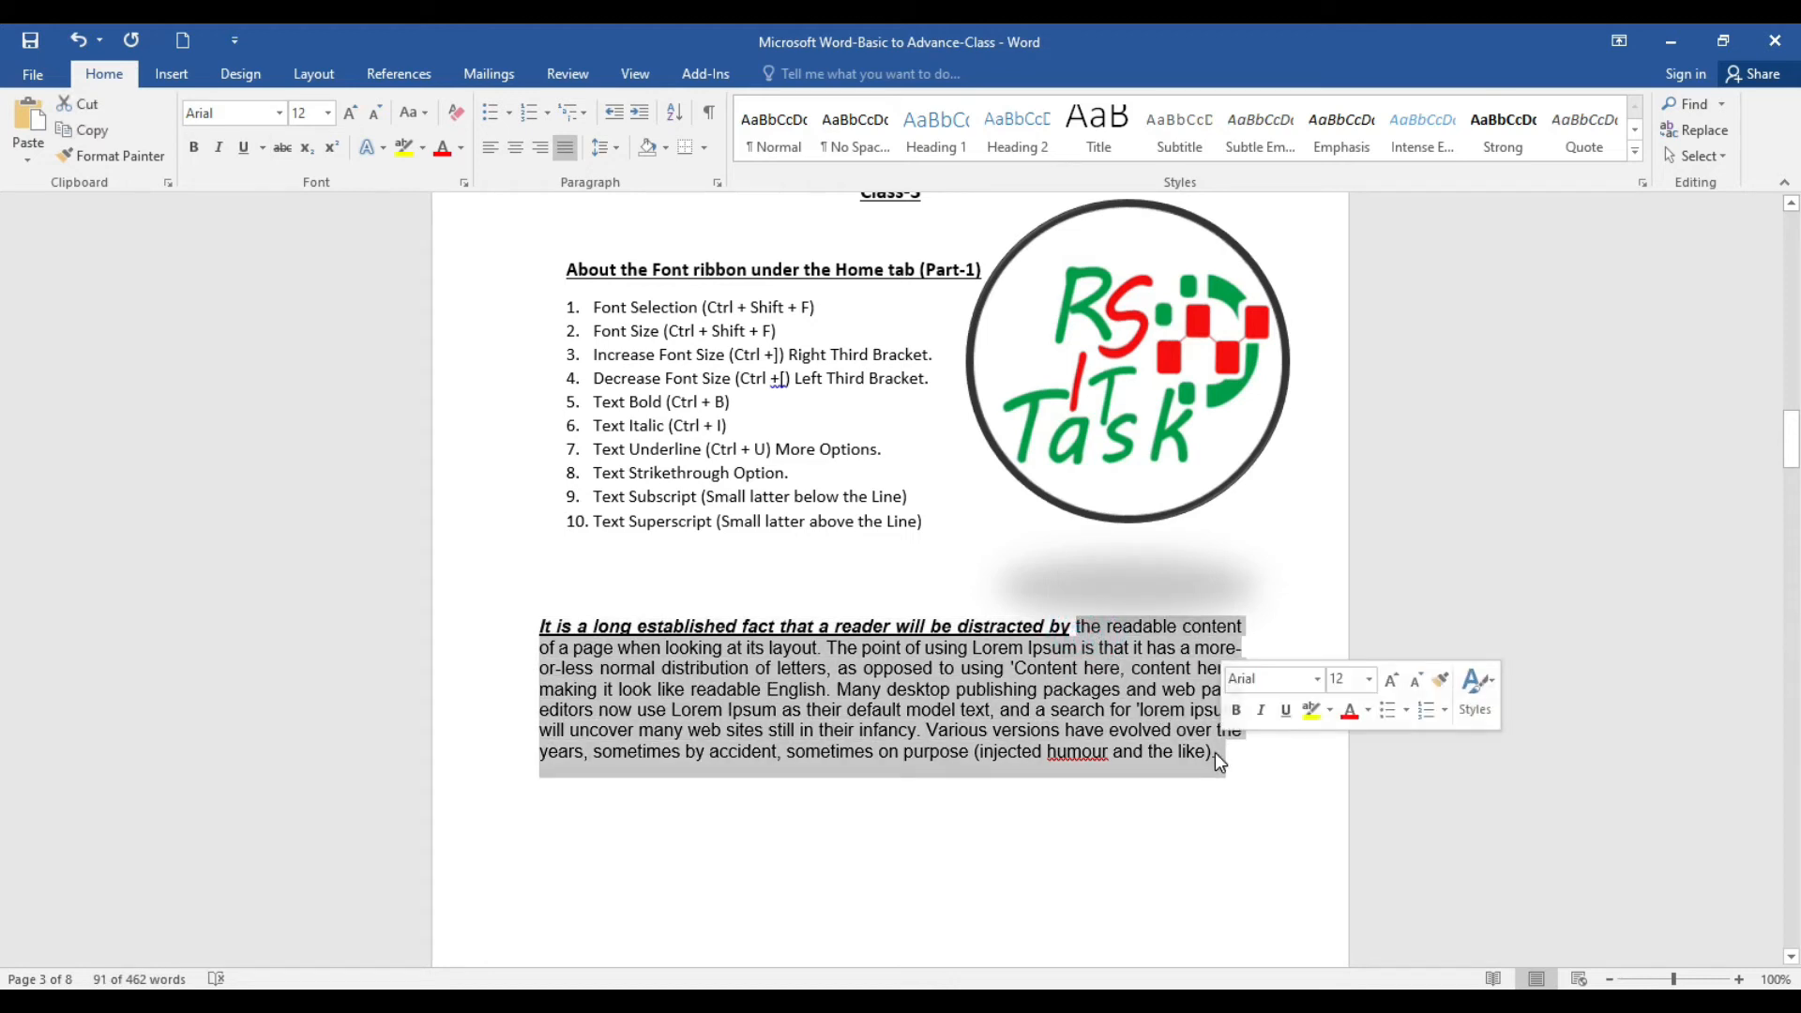
{"action": "key", "text": "Delete"}
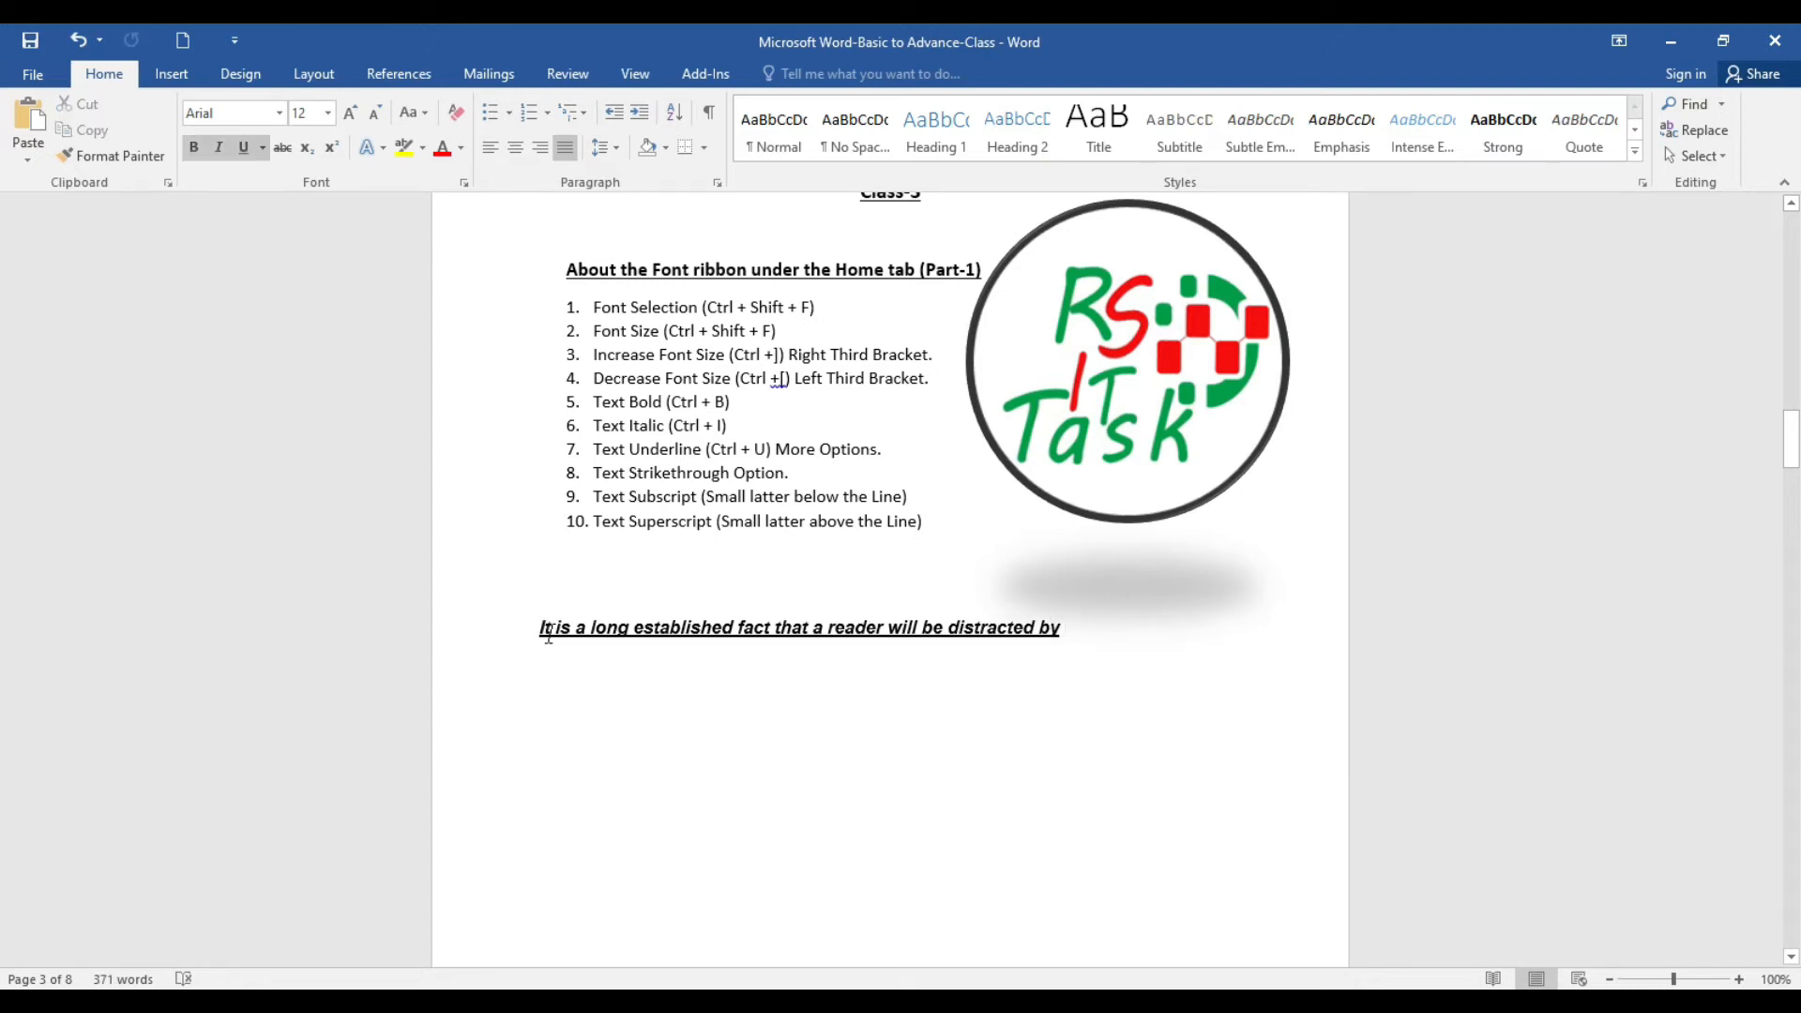
Preview the underline styles and underline colors on the remaining bold italic line
{"action": "triple_click", "coordinate": [549, 636]}
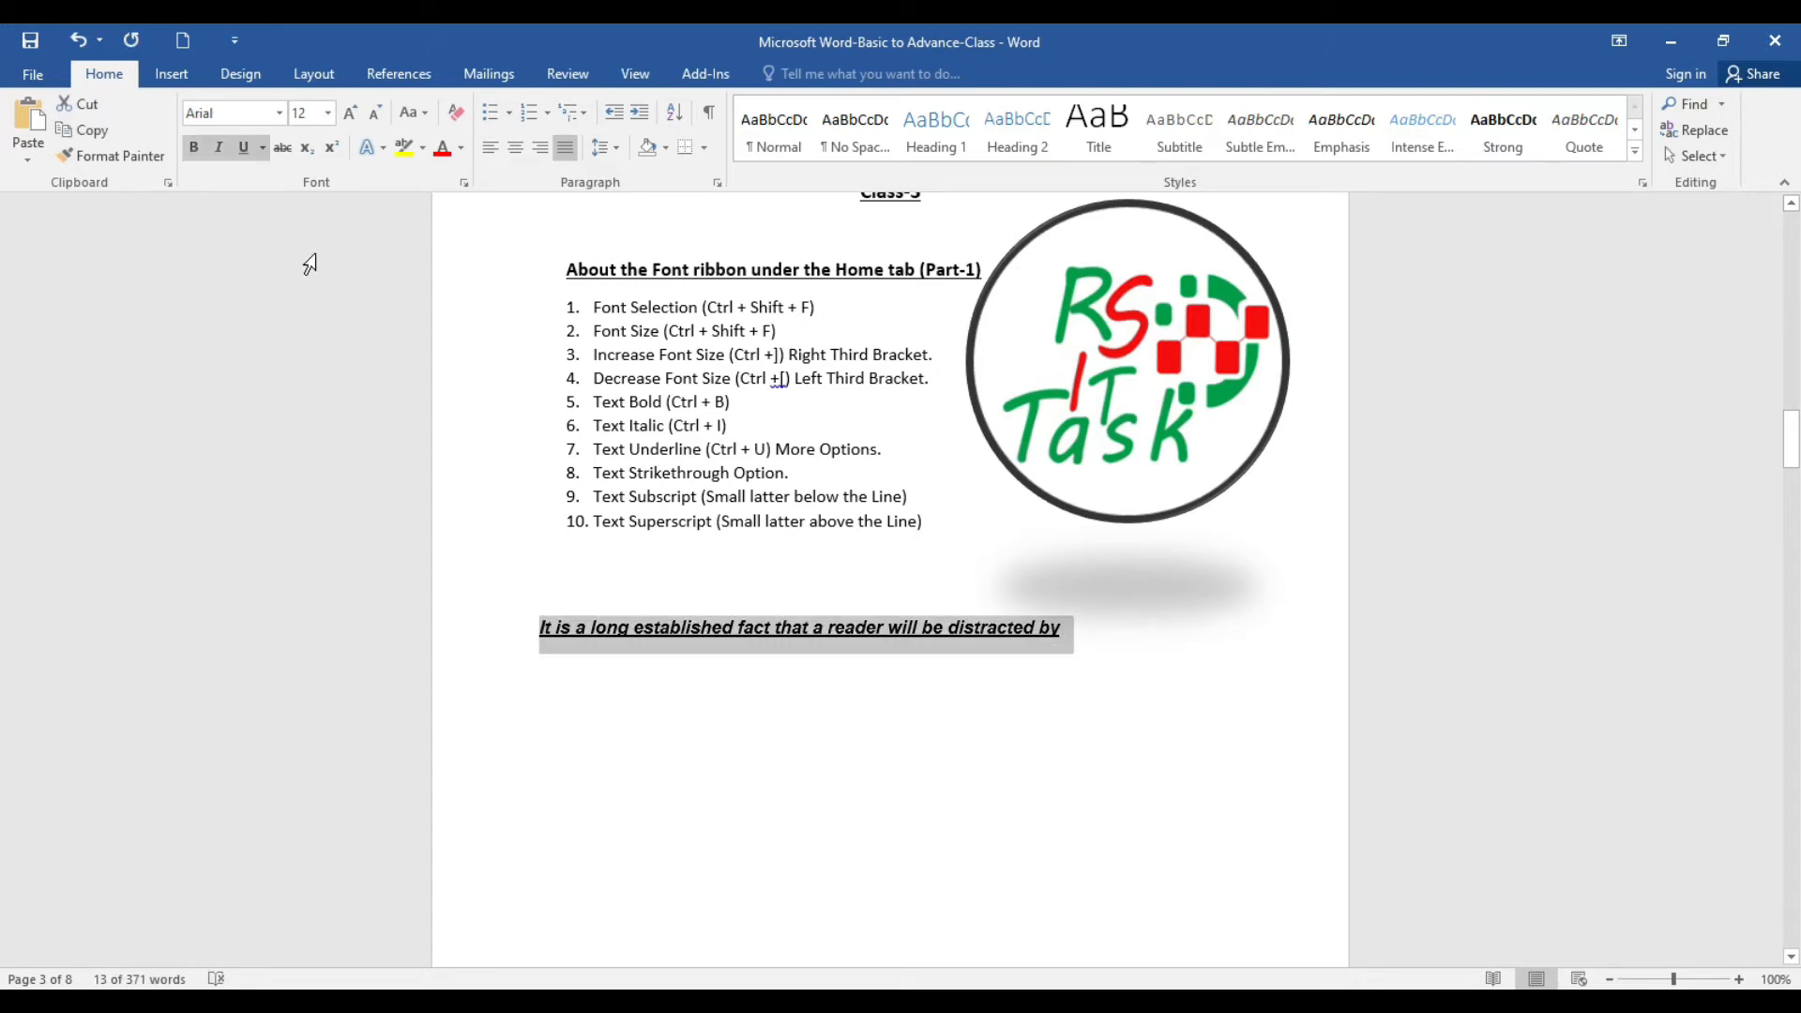
{"action": "left_click", "coordinate": [265, 150]}
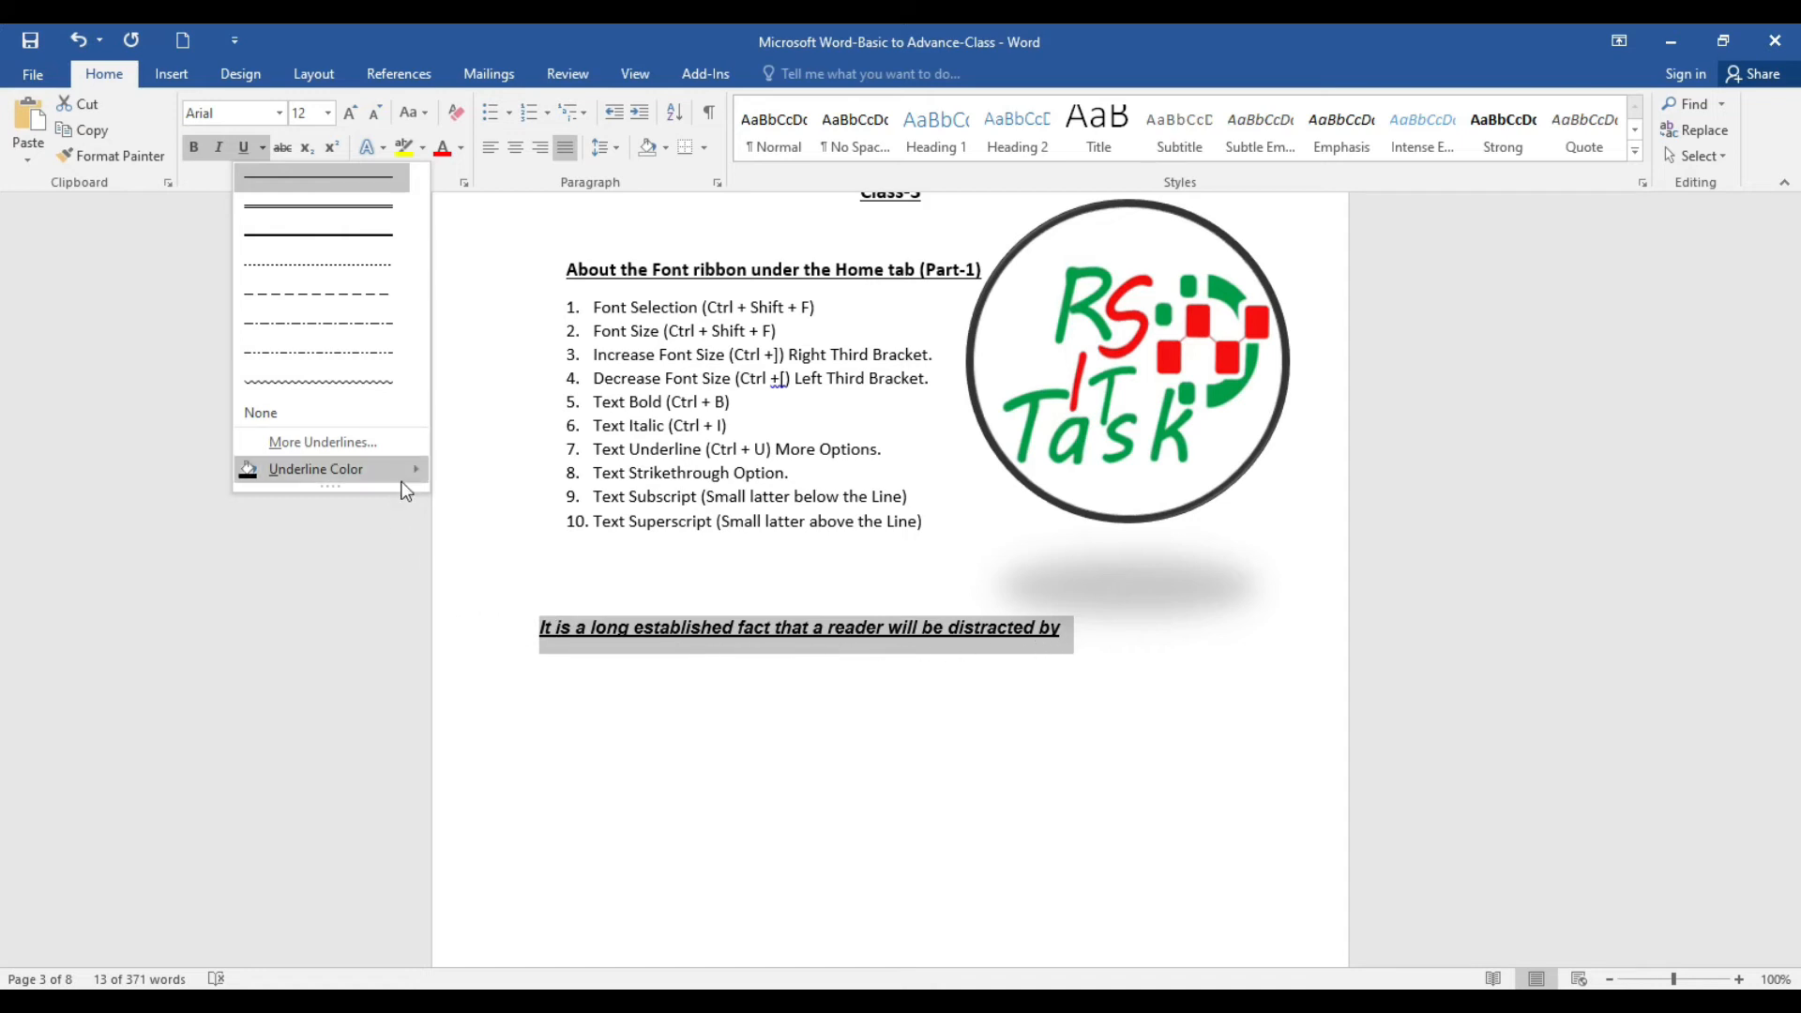
{"action": "mouse_move", "coordinate": [408, 477]}
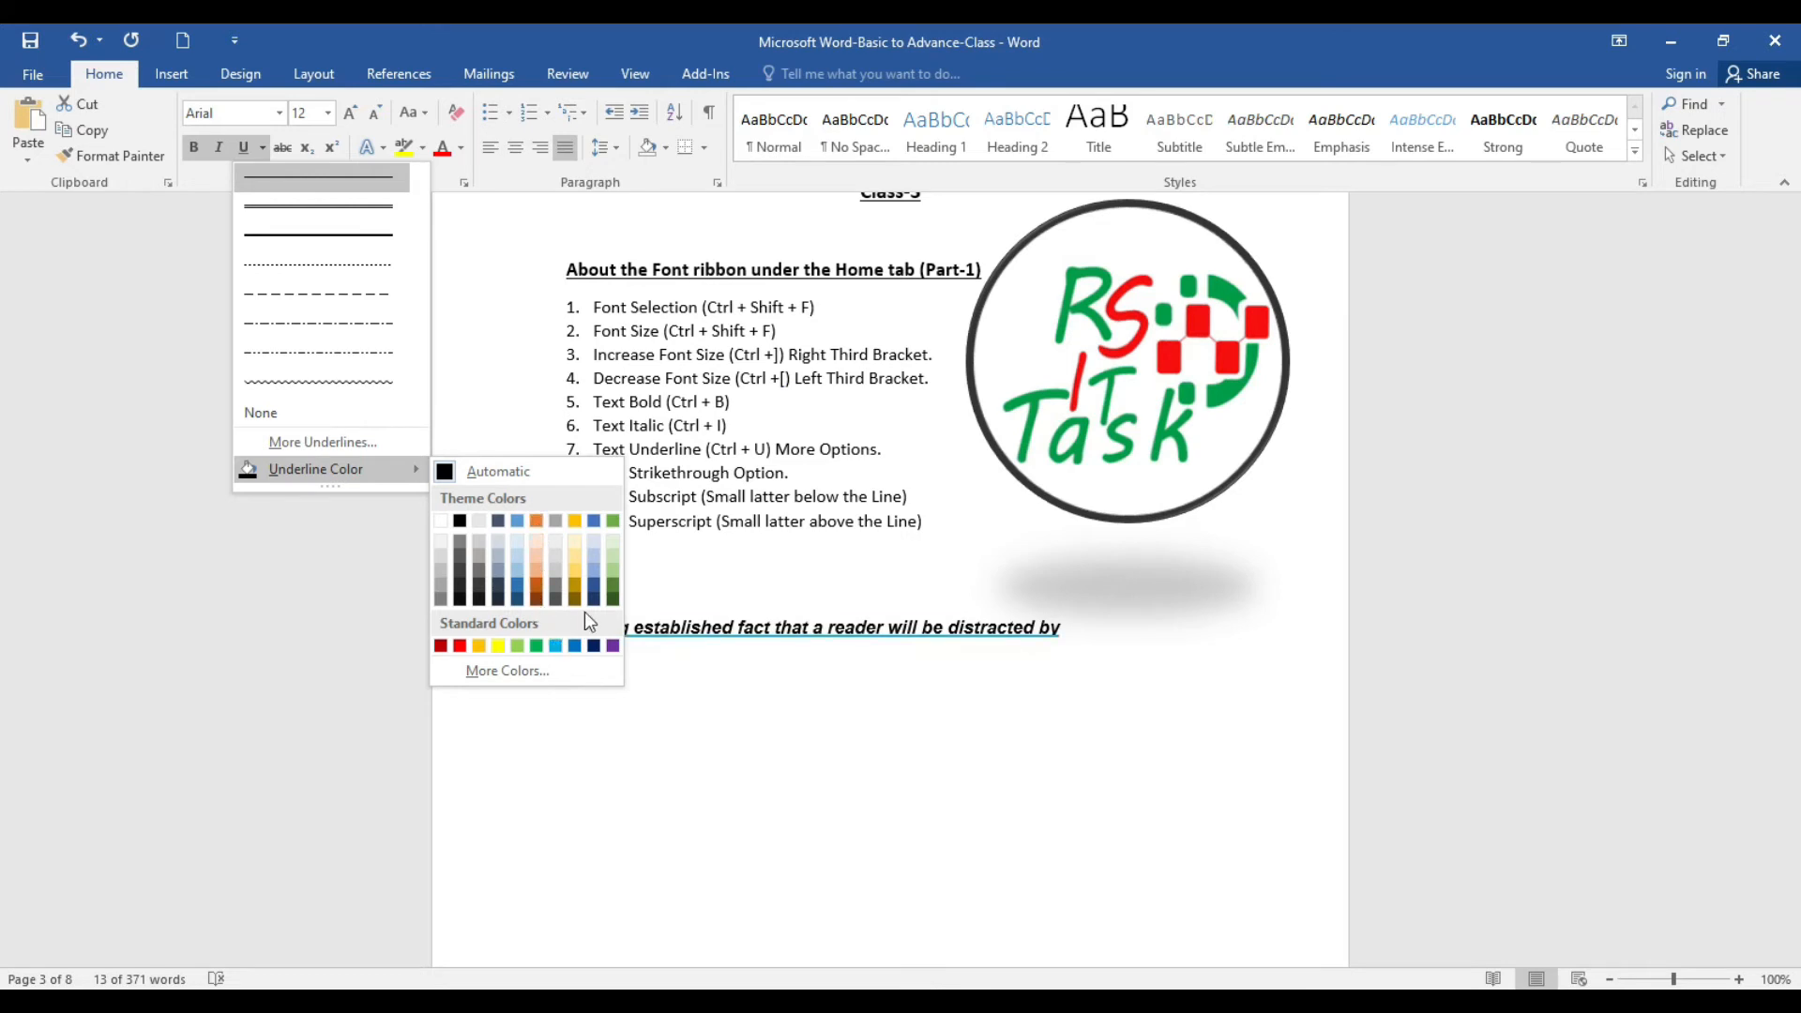
{"action": "left_click", "coordinate": [1058, 632]}
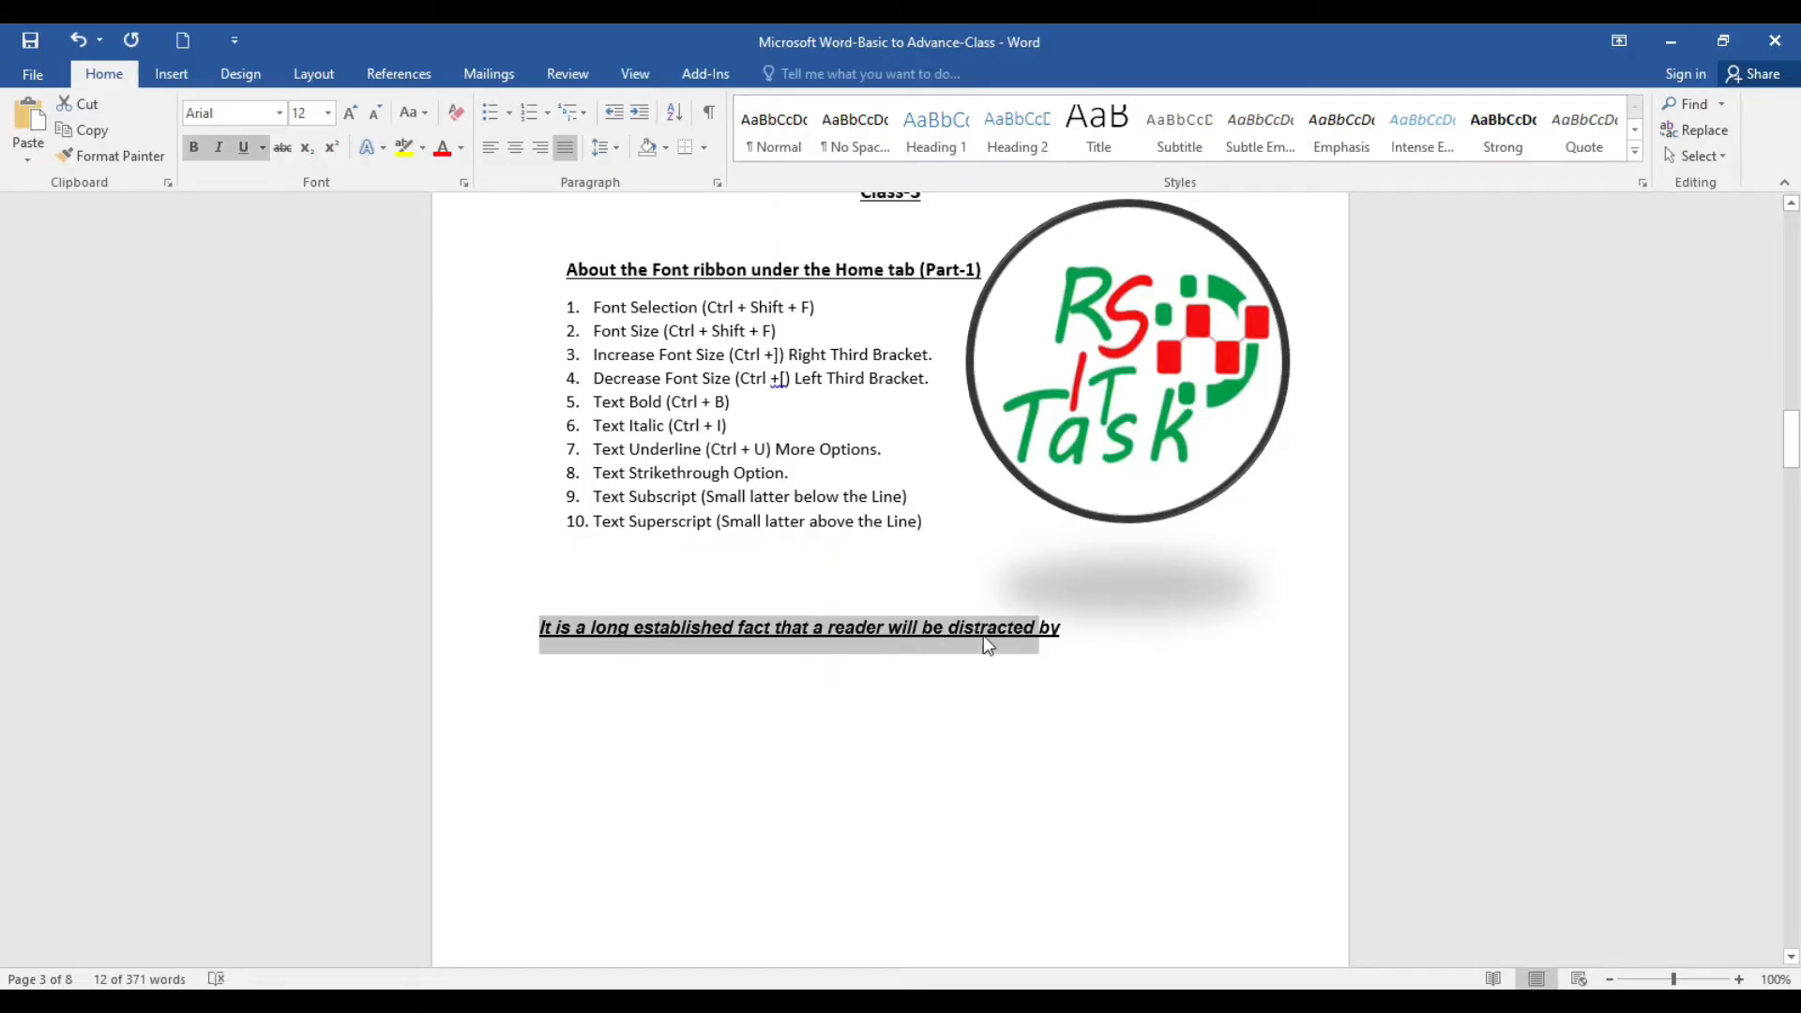
{"action": "left_click", "coordinate": [1070, 630]}
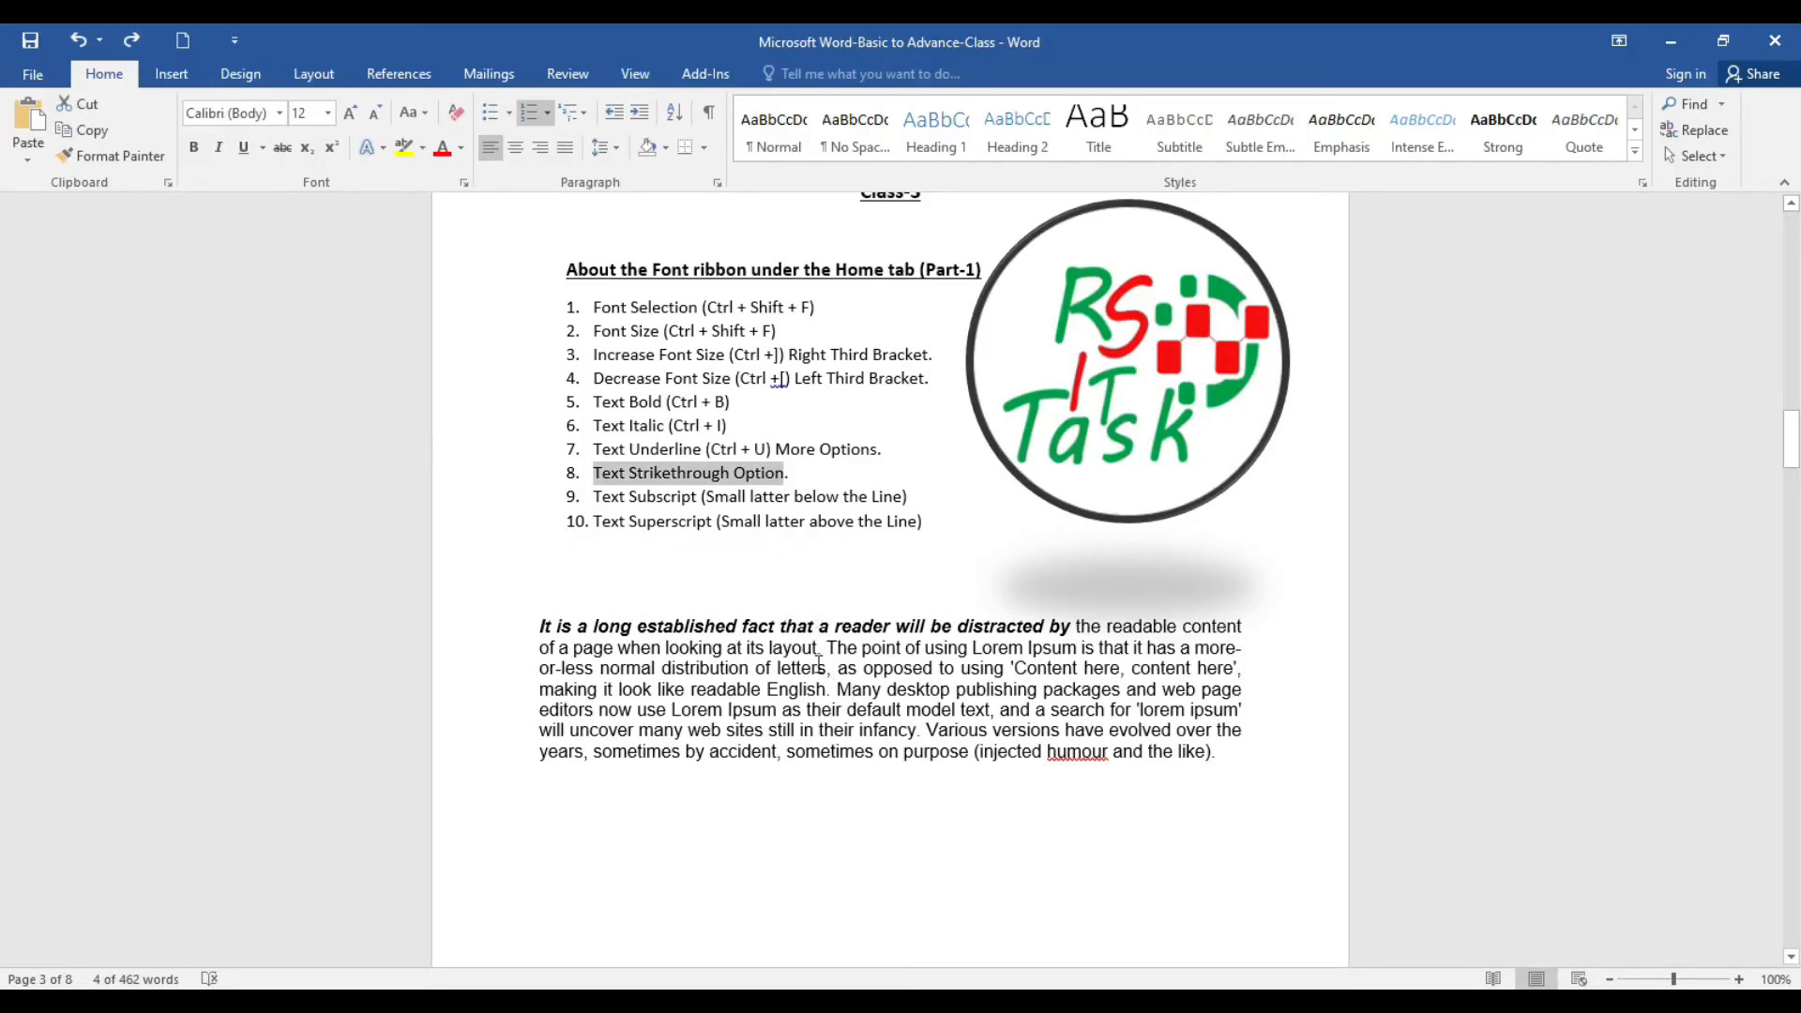
Apply strikethrough to the word "English" in the paragraph
{"action": "left_click", "coordinate": [737, 690]}
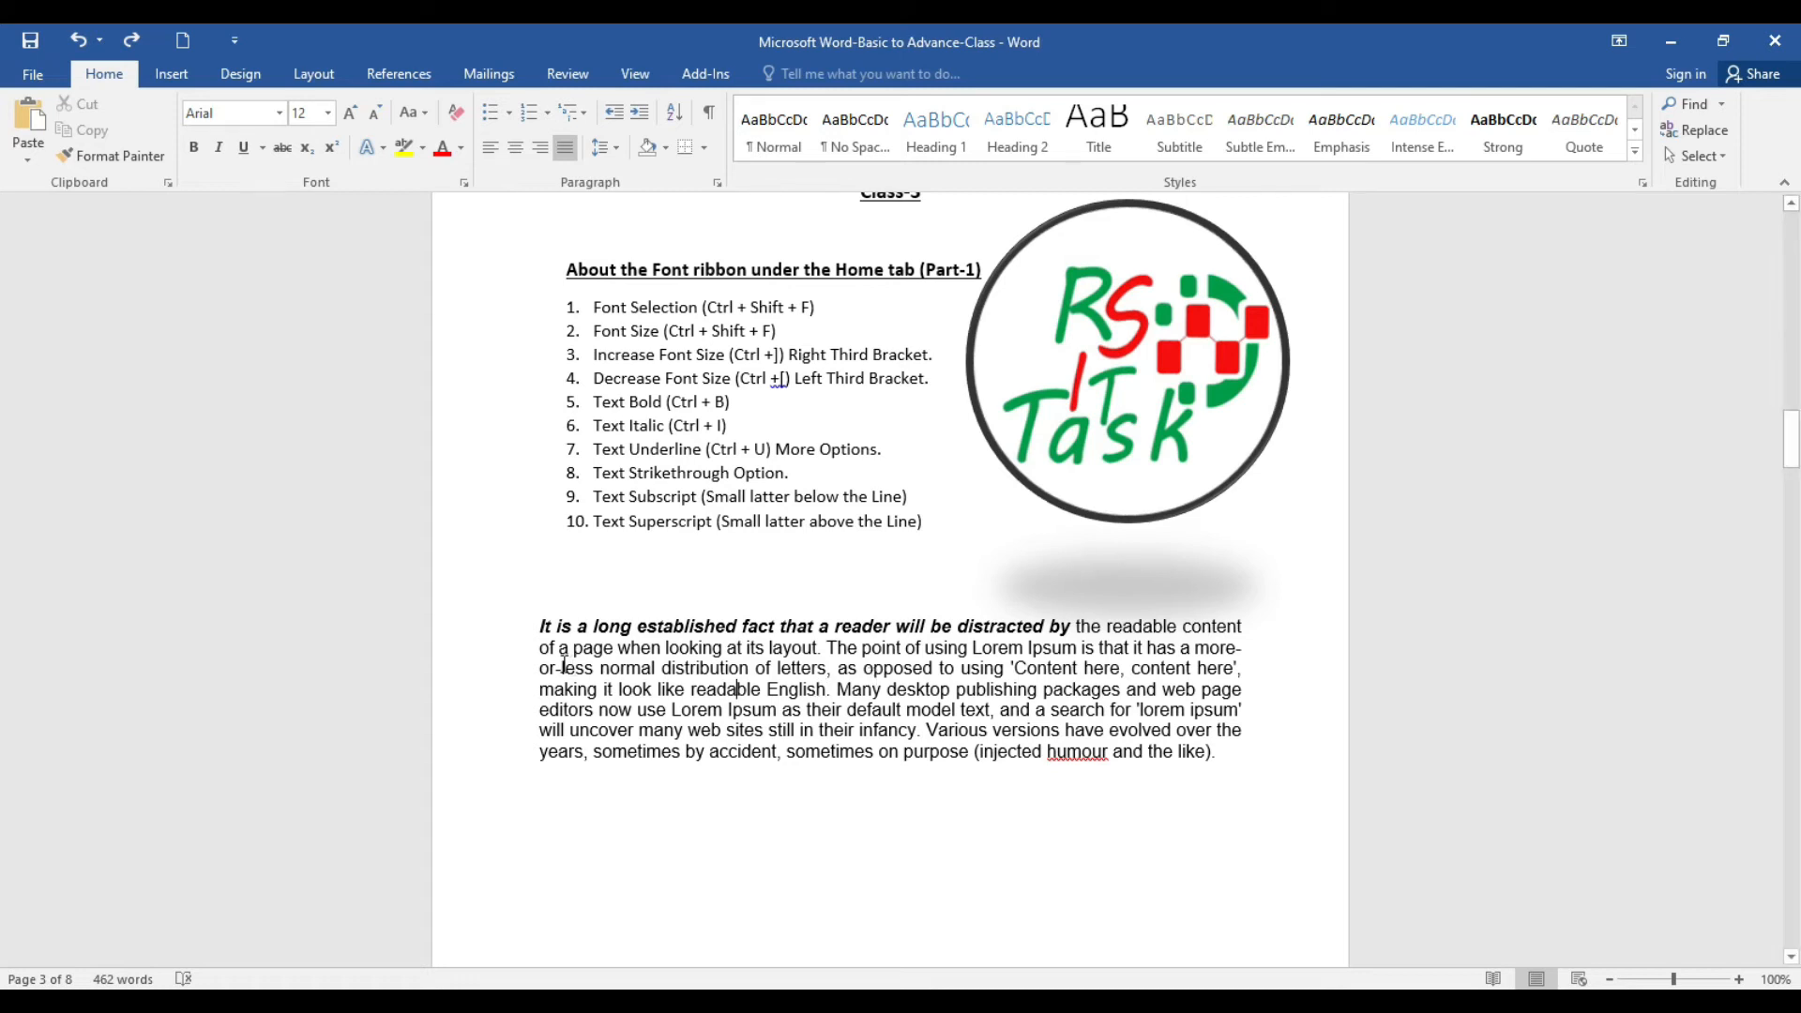
{"action": "double_click", "coordinate": [817, 691]}
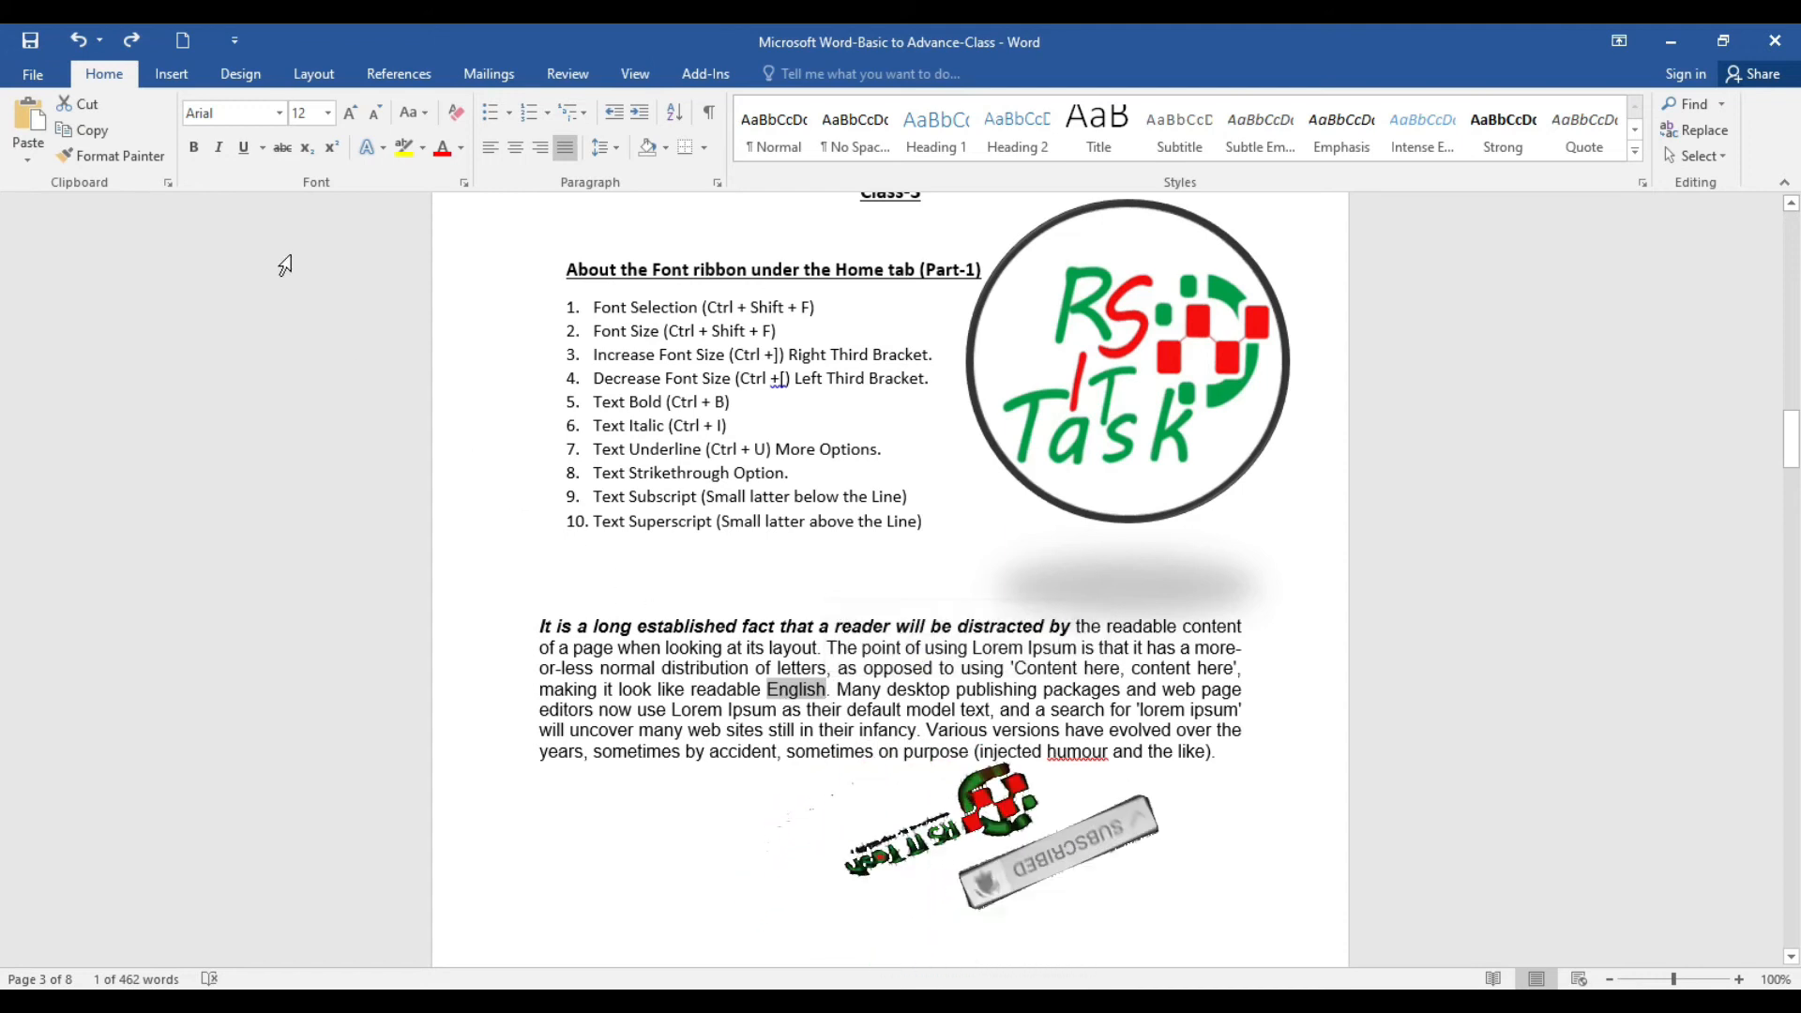
{"action": "left_click", "coordinate": [278, 150]}
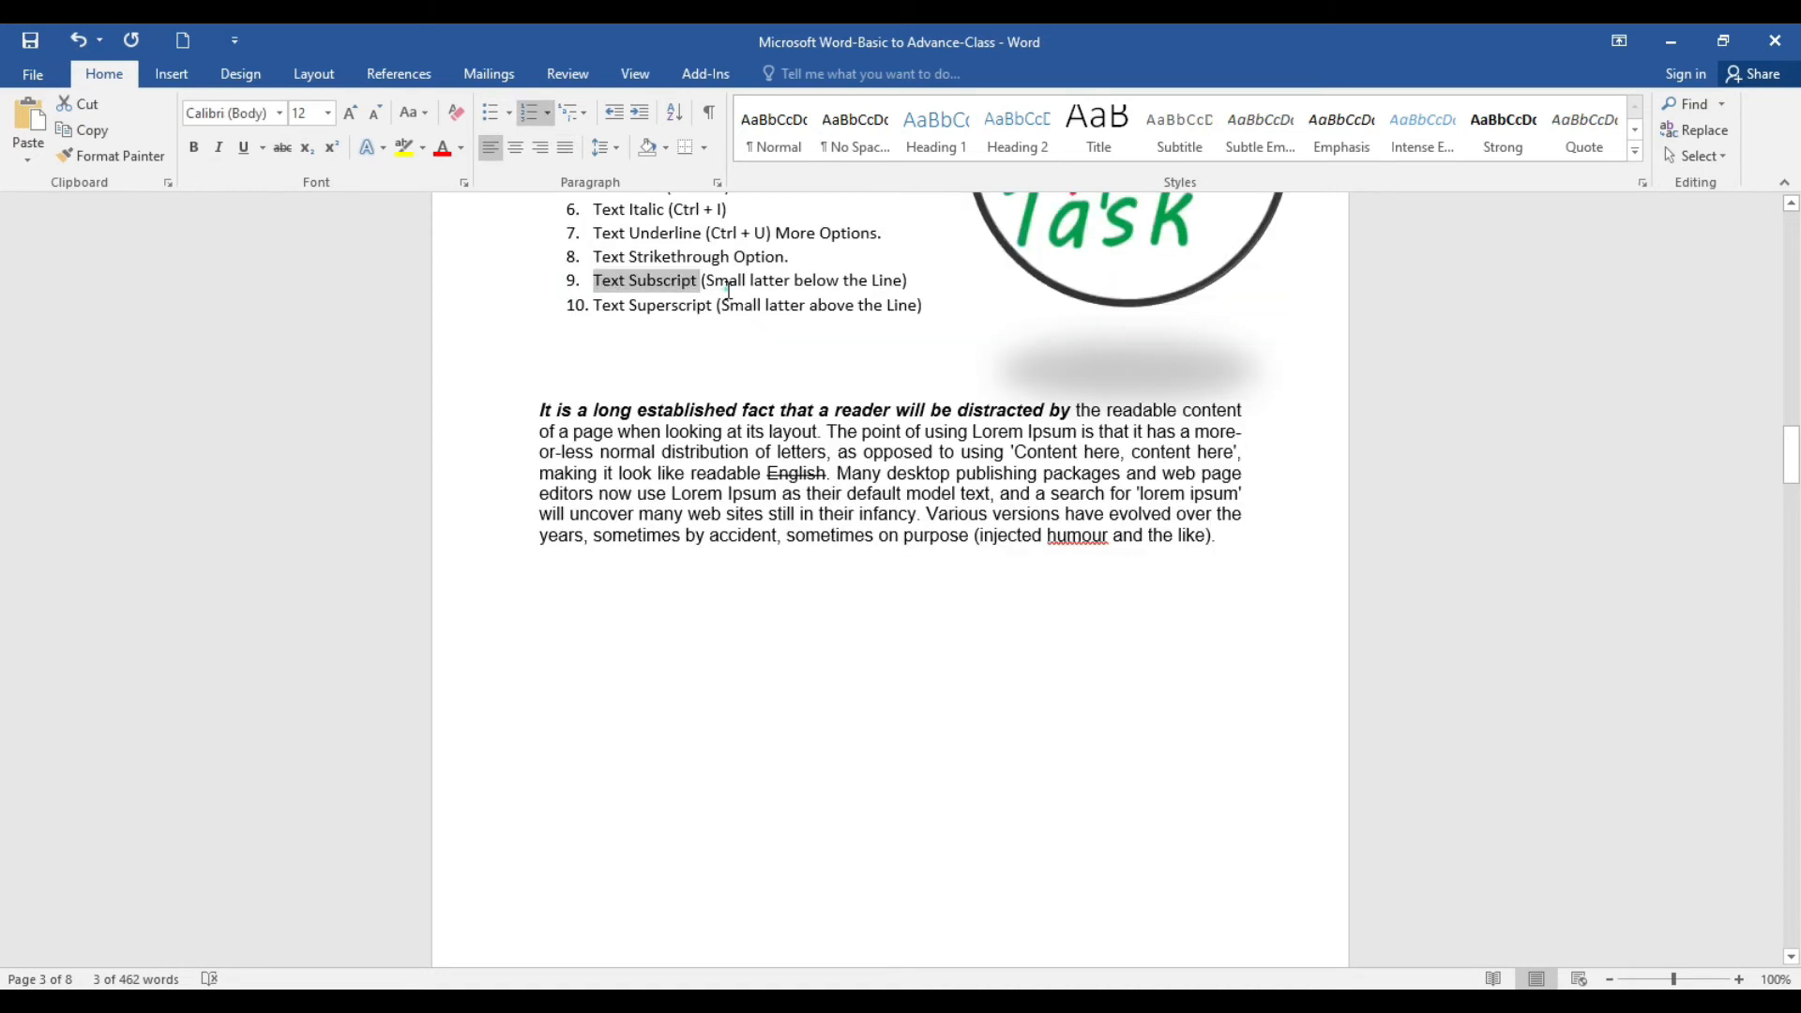
{"action": "left_click", "coordinate": [728, 286]}
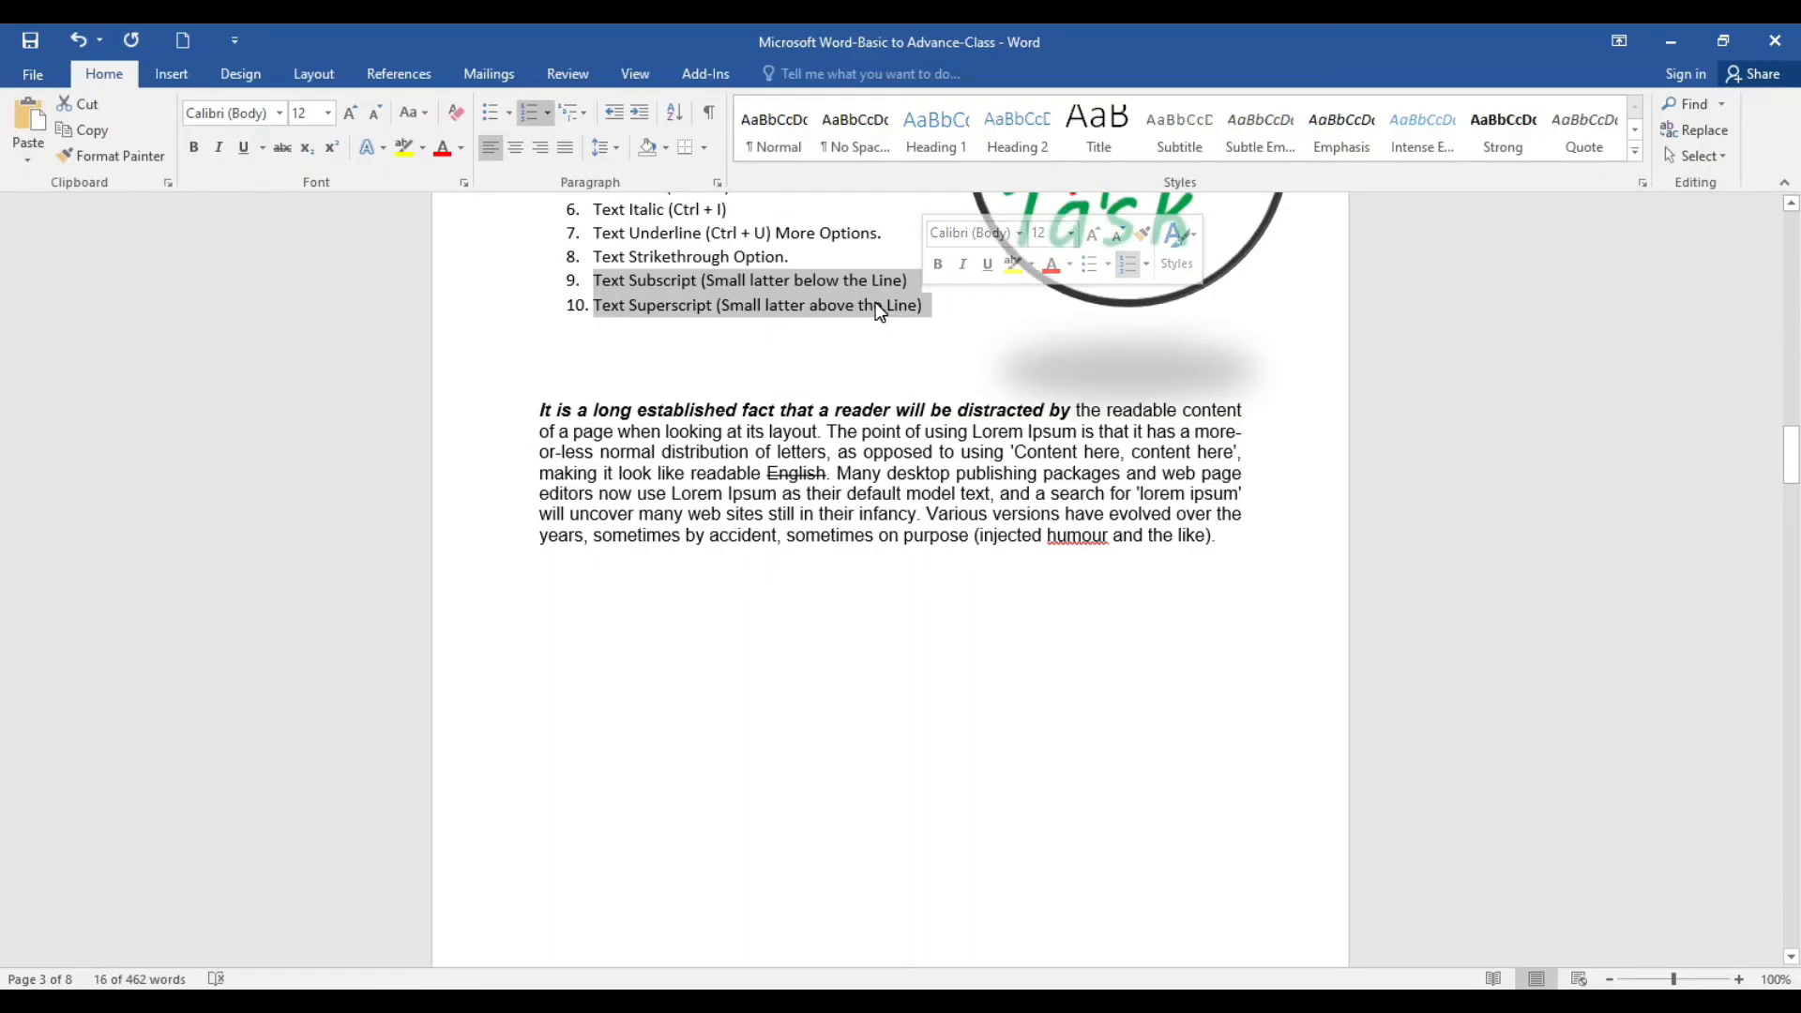
{"action": "left_click", "coordinate": [725, 307]}
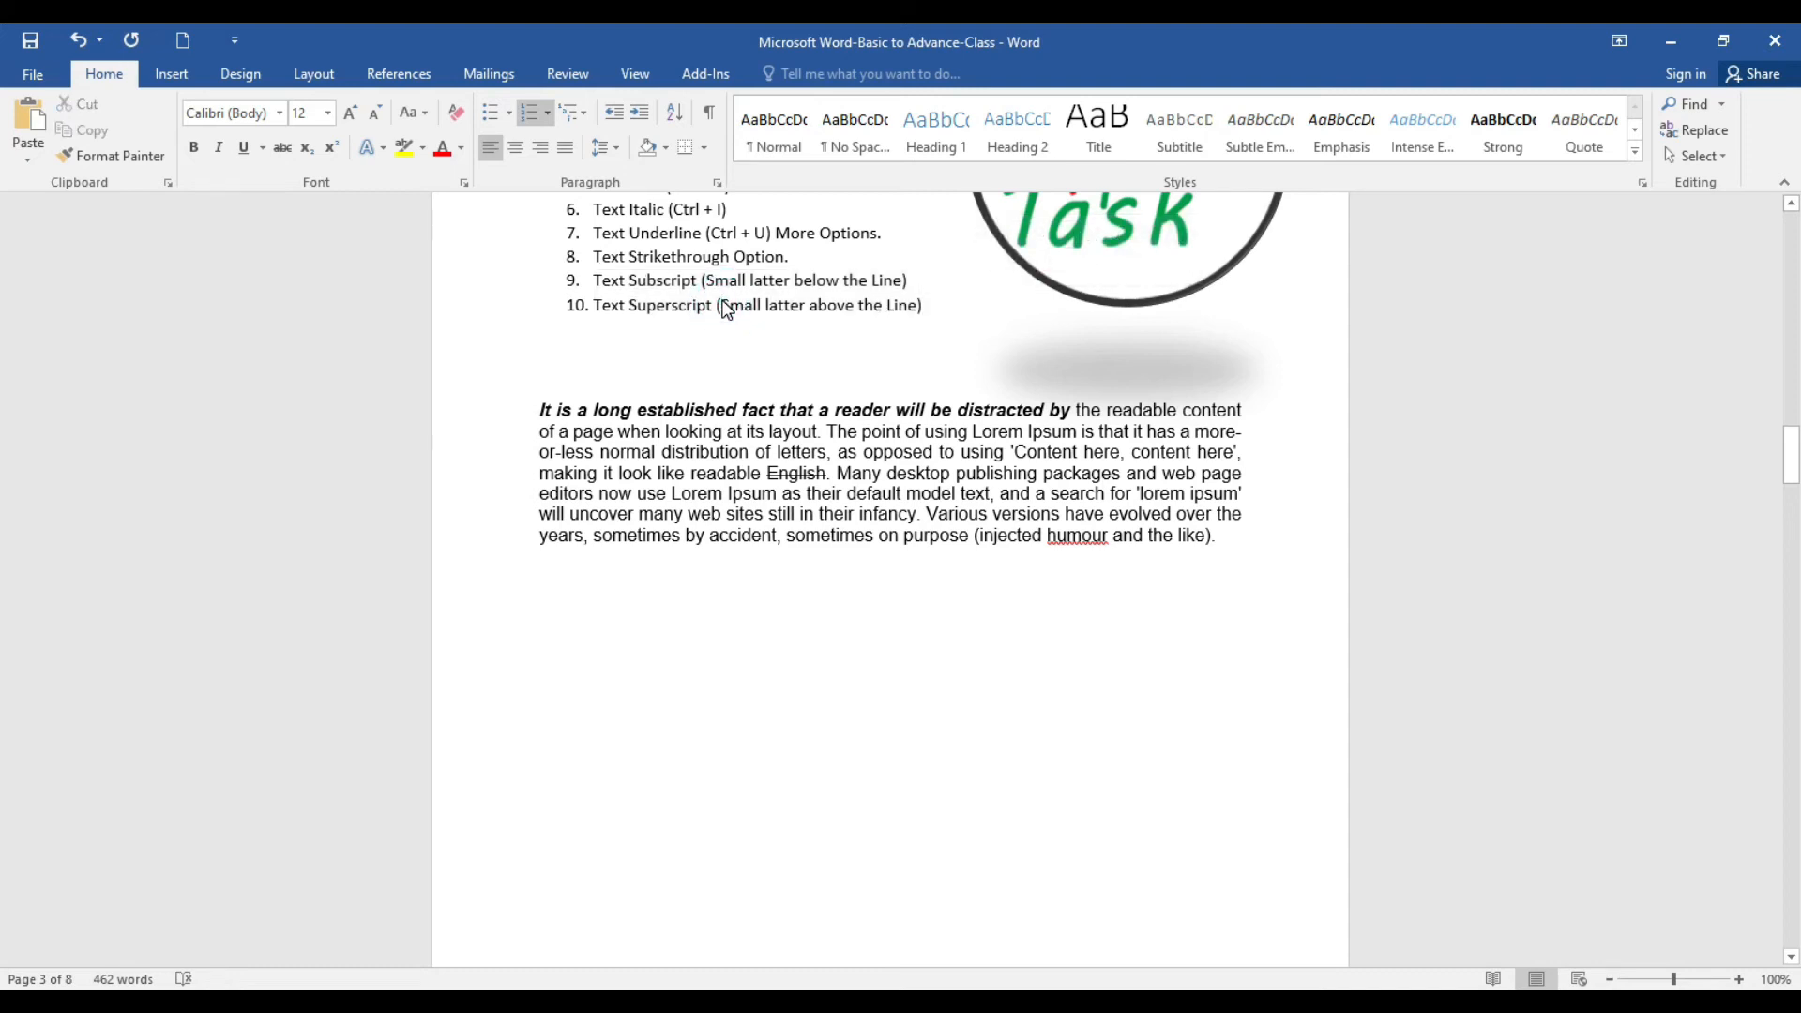
{"action": "scroll", "coordinate": [844, 563], "scroll_direction": "up", "scroll_amount": 4}
{"action": "left_click", "coordinate": [894, 690]}
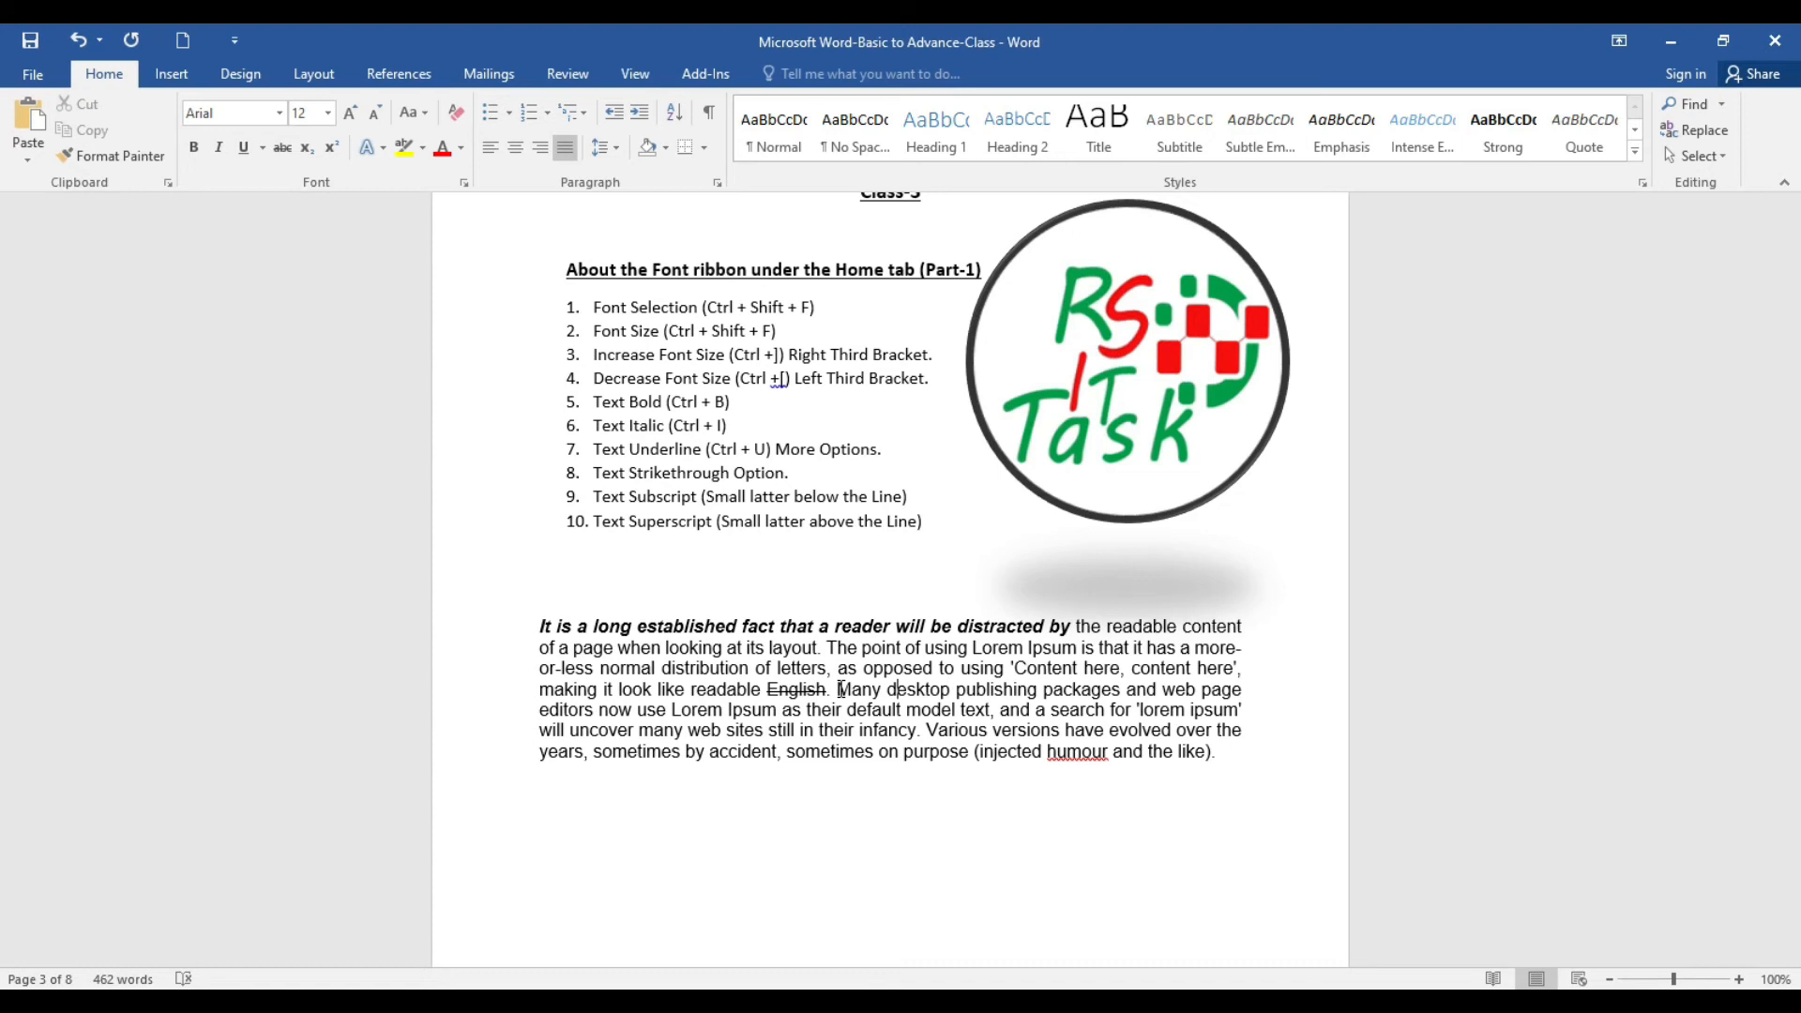
Write "H2O" on a blank line below the paragraph and enlarge it to font size 80
{"action": "scroll", "coordinate": [736, 713], "scroll_direction": "down", "scroll_amount": 3}
{"action": "left_click", "coordinate": [736, 713]}
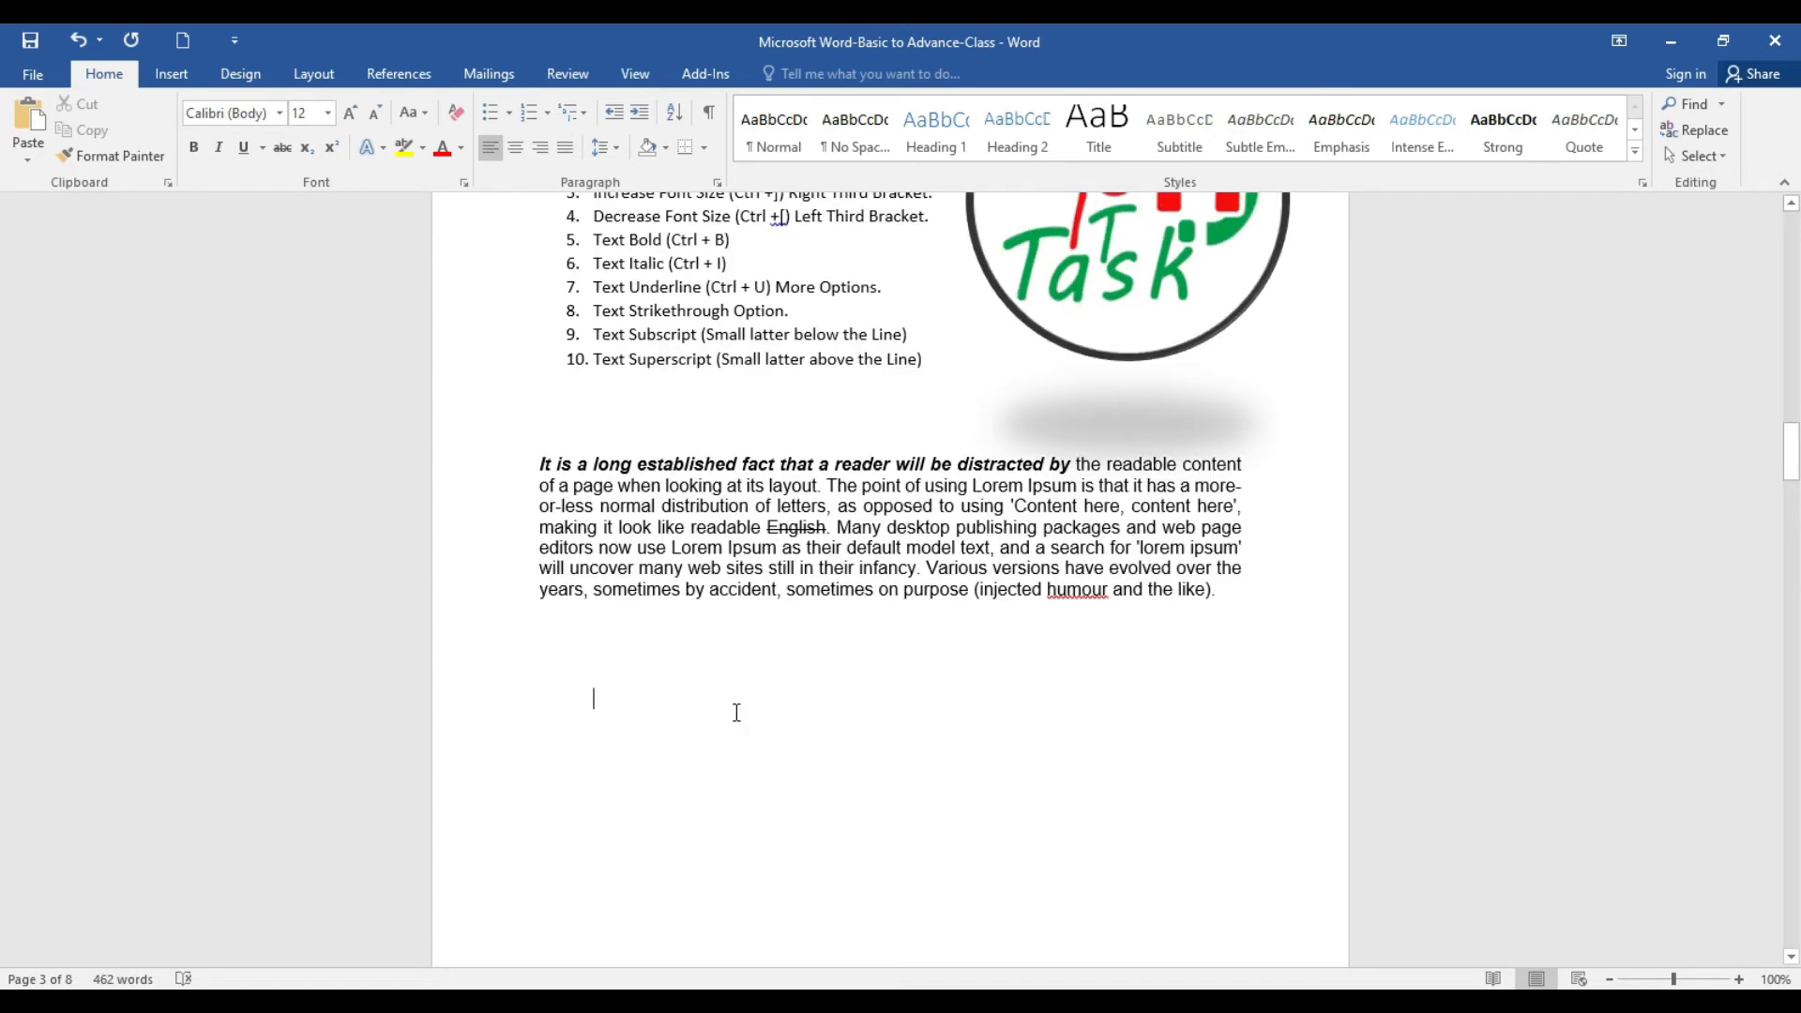
{"action": "type", "text": "H2"}
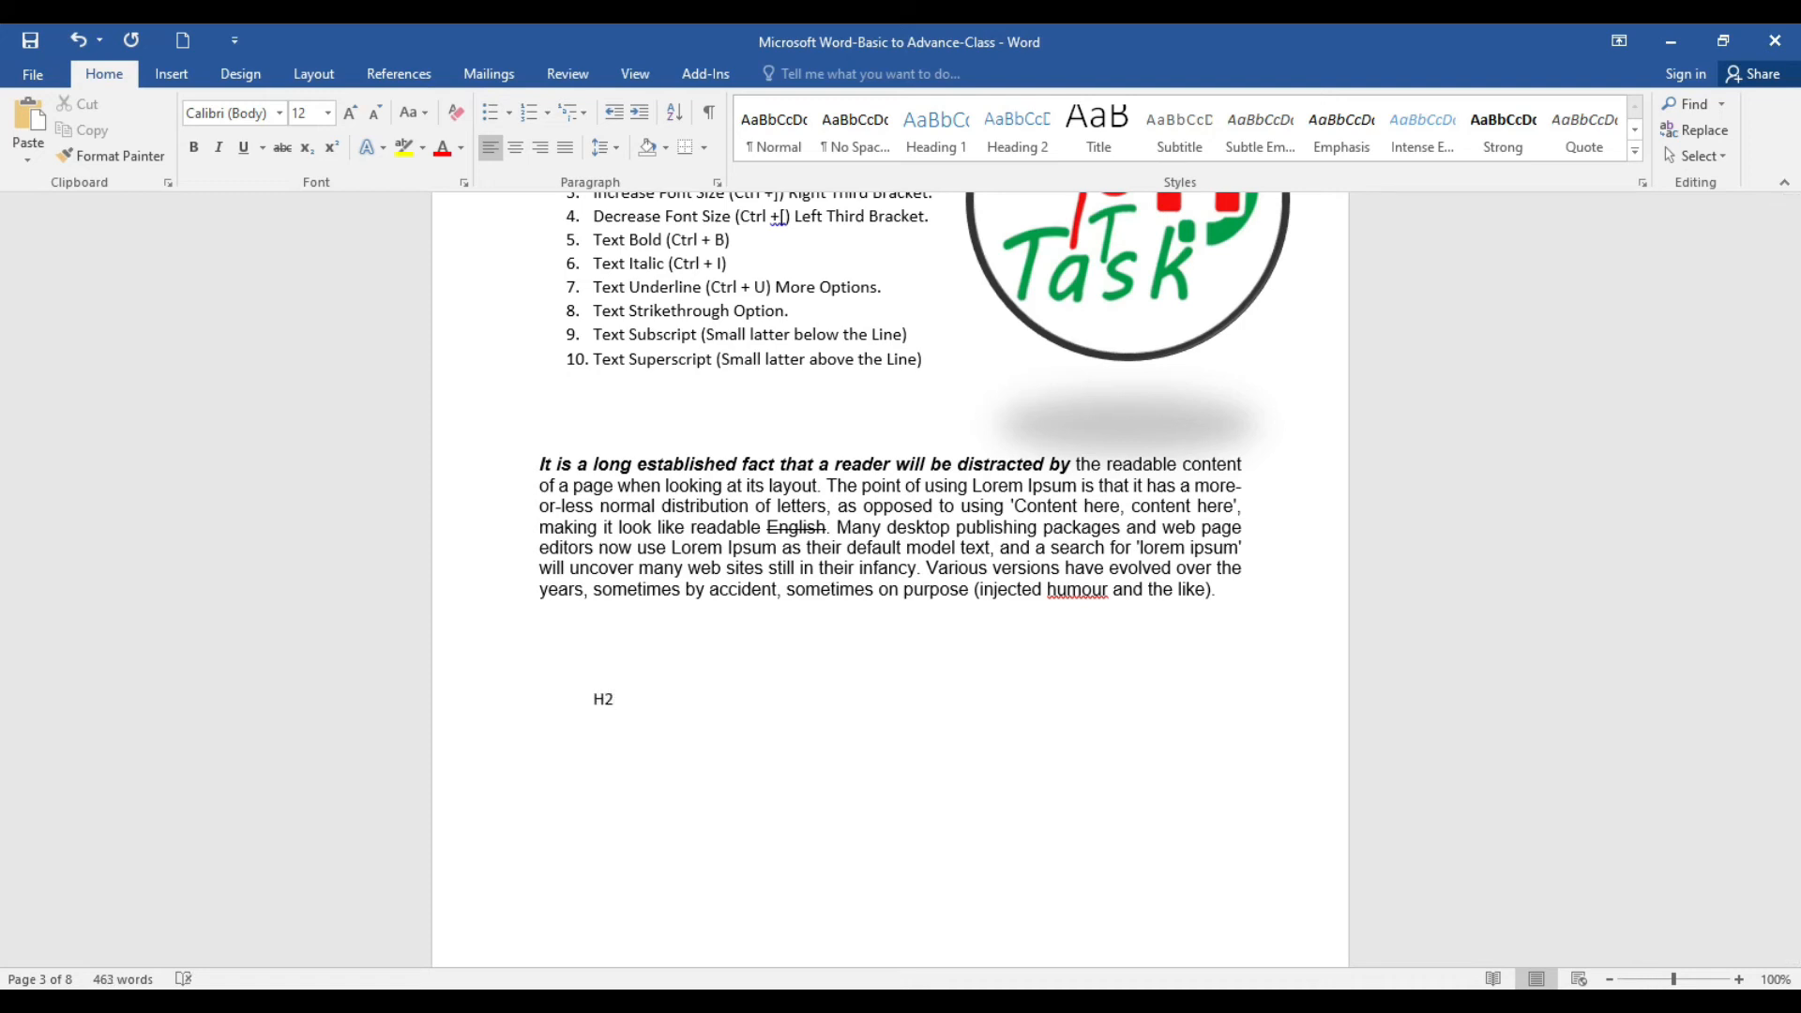
{"action": "type", "text": "0"}
{"action": "left_click_drag", "start_coordinate": [594, 699], "coordinate": [636, 701]}
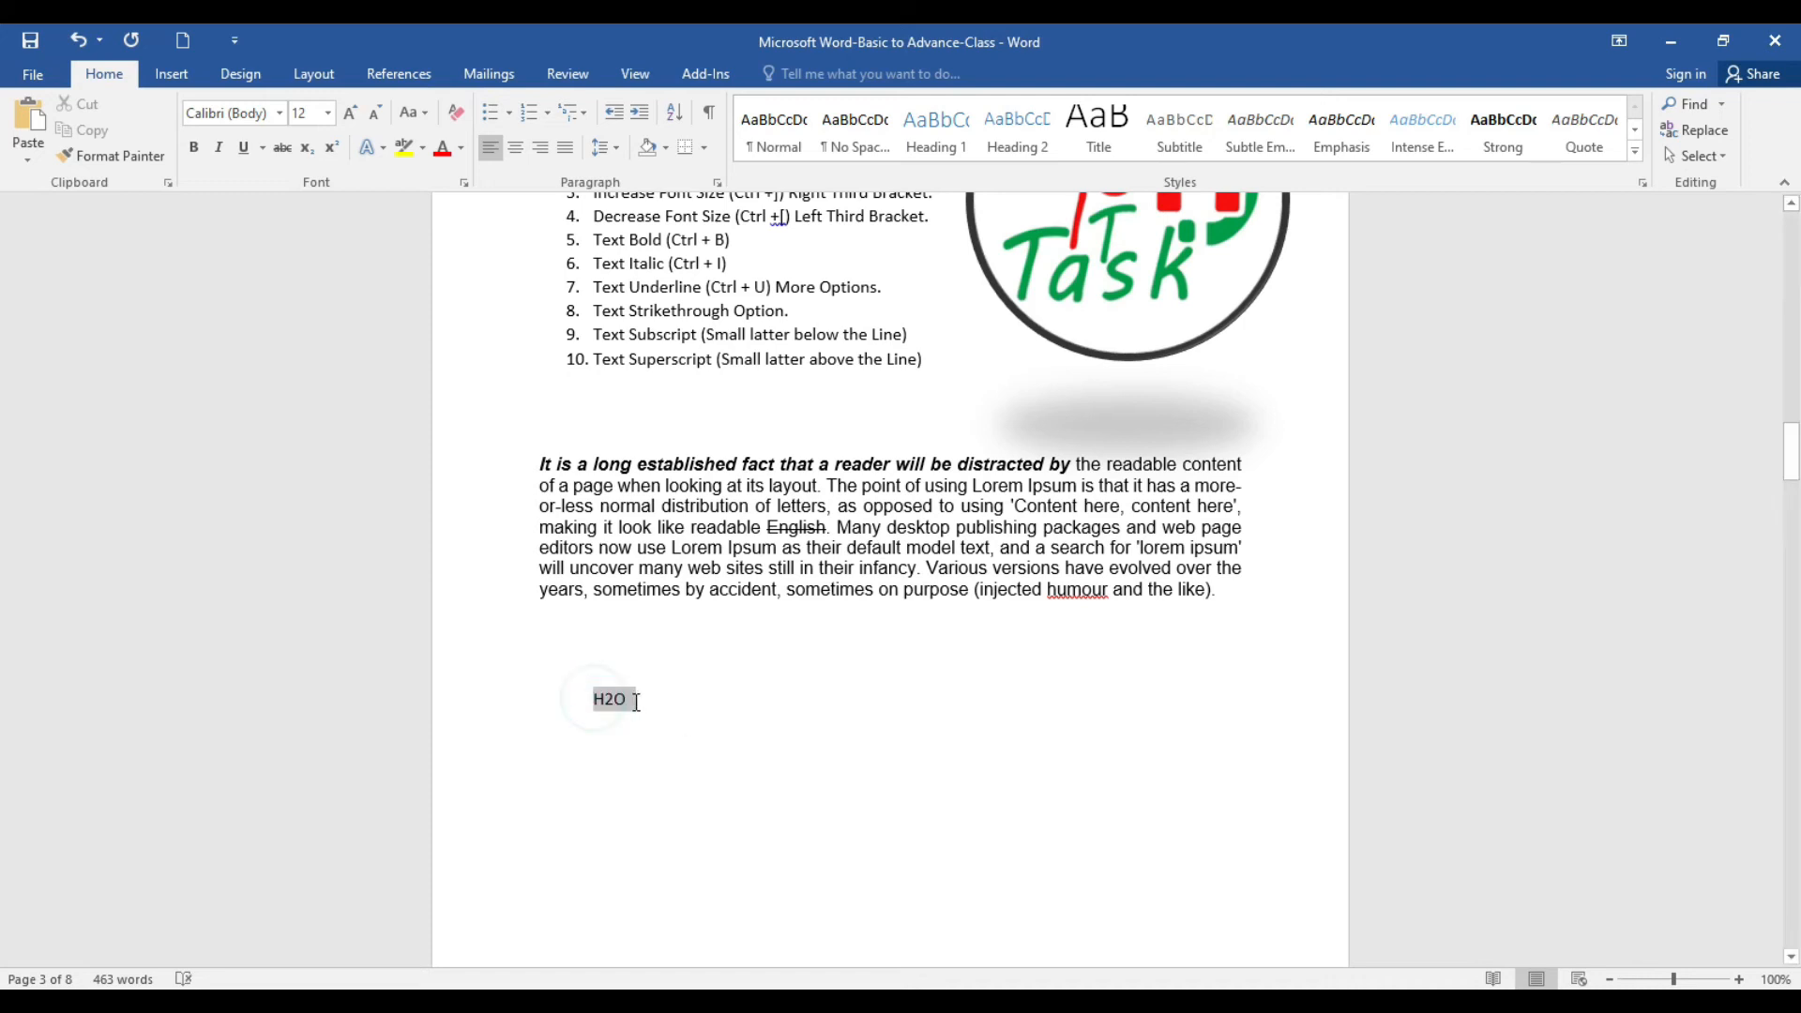
{"action": "left_click", "coordinate": [802, 638]}
{"action": "left_click", "coordinate": [802, 638]}
{"action": "left_click", "coordinate": [802, 638]}
{"action": "left_click", "coordinate": [802, 638]}
{"action": "scroll", "coordinate": [785, 782], "scroll_direction": "down", "scroll_amount": 2}
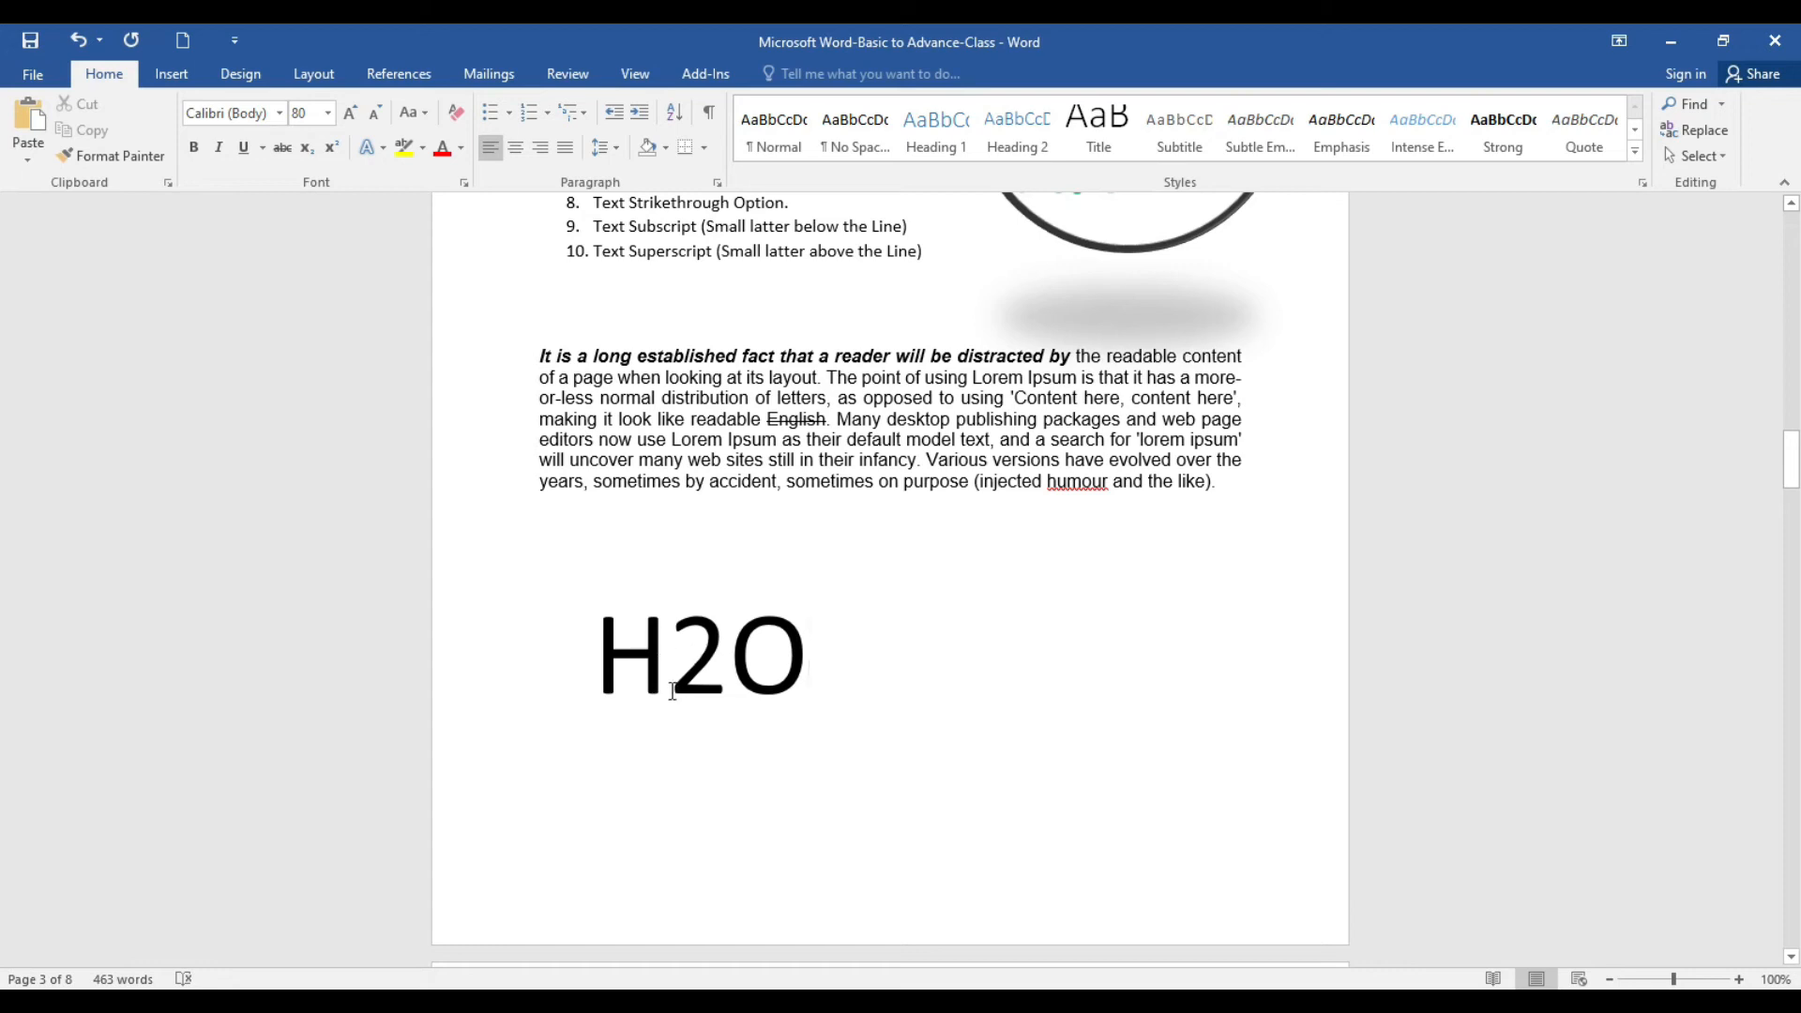
Format the "2" in "H2O" as subscript
{"action": "left_click_drag", "start_coordinate": [672, 685], "coordinate": [706, 682]}
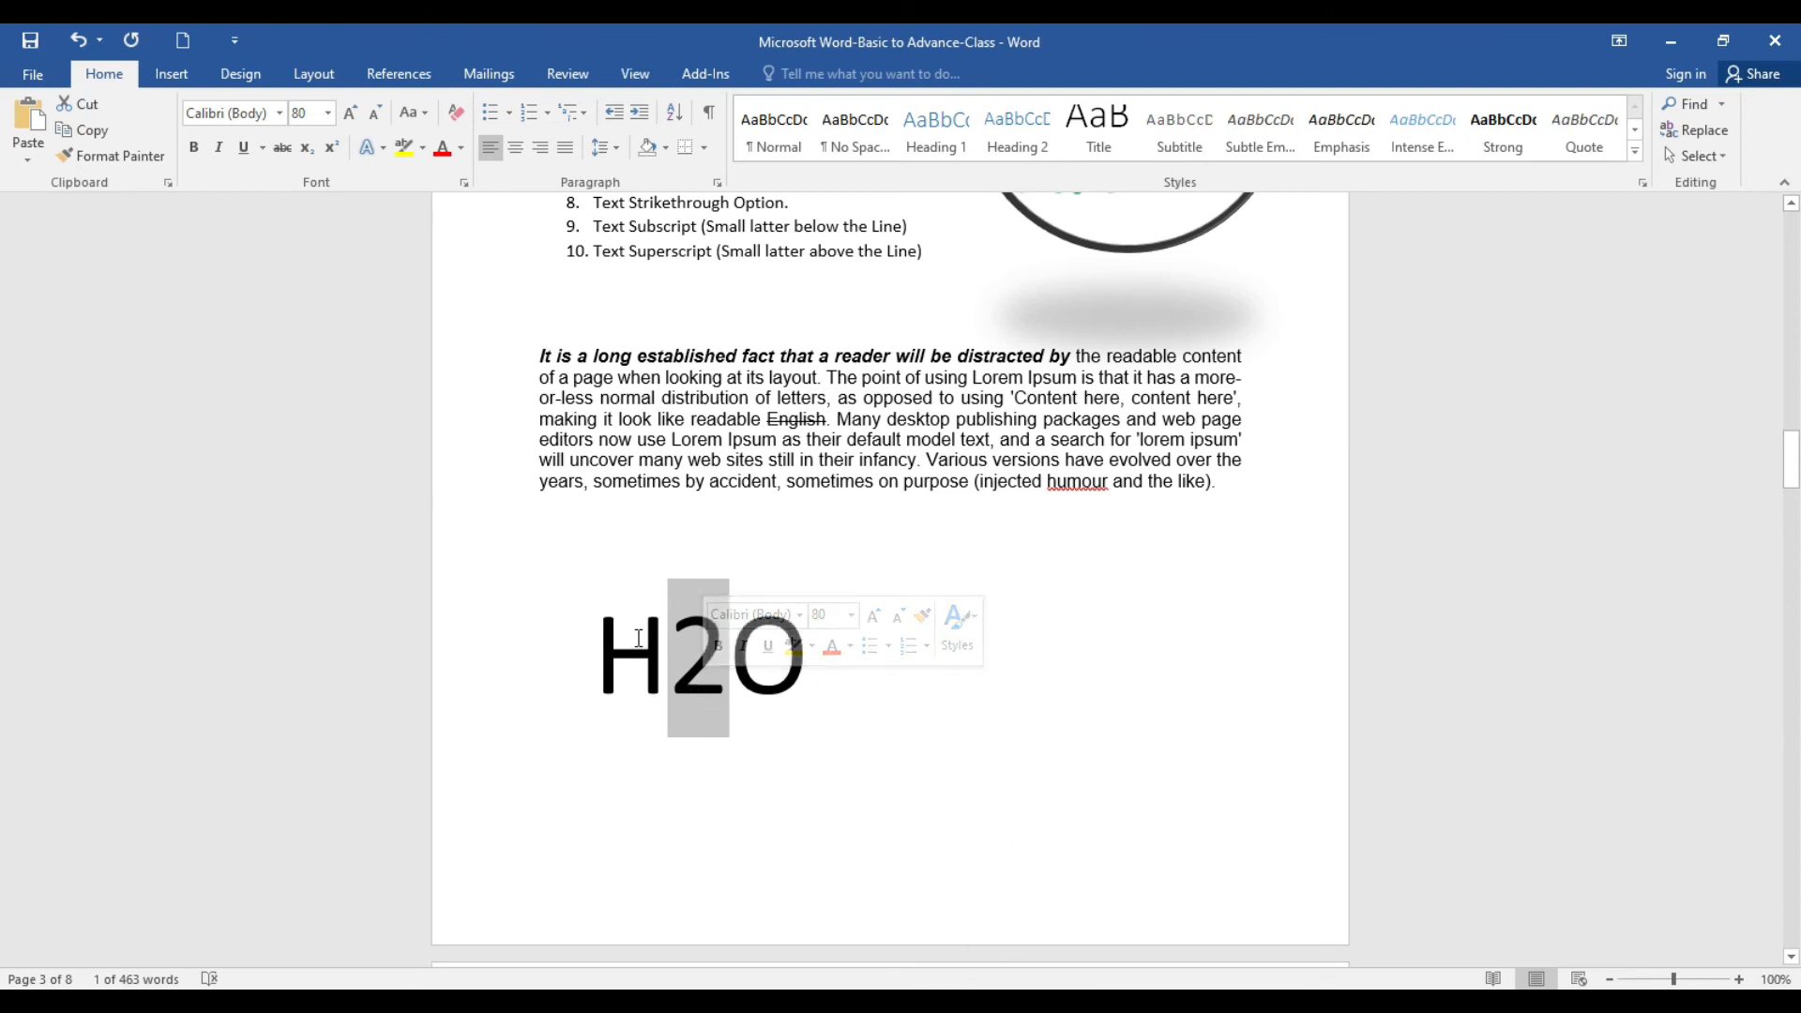
{"action": "left_click", "coordinate": [701, 686]}
{"action": "left_click_drag", "start_coordinate": [701, 686], "coordinate": [668, 656]}
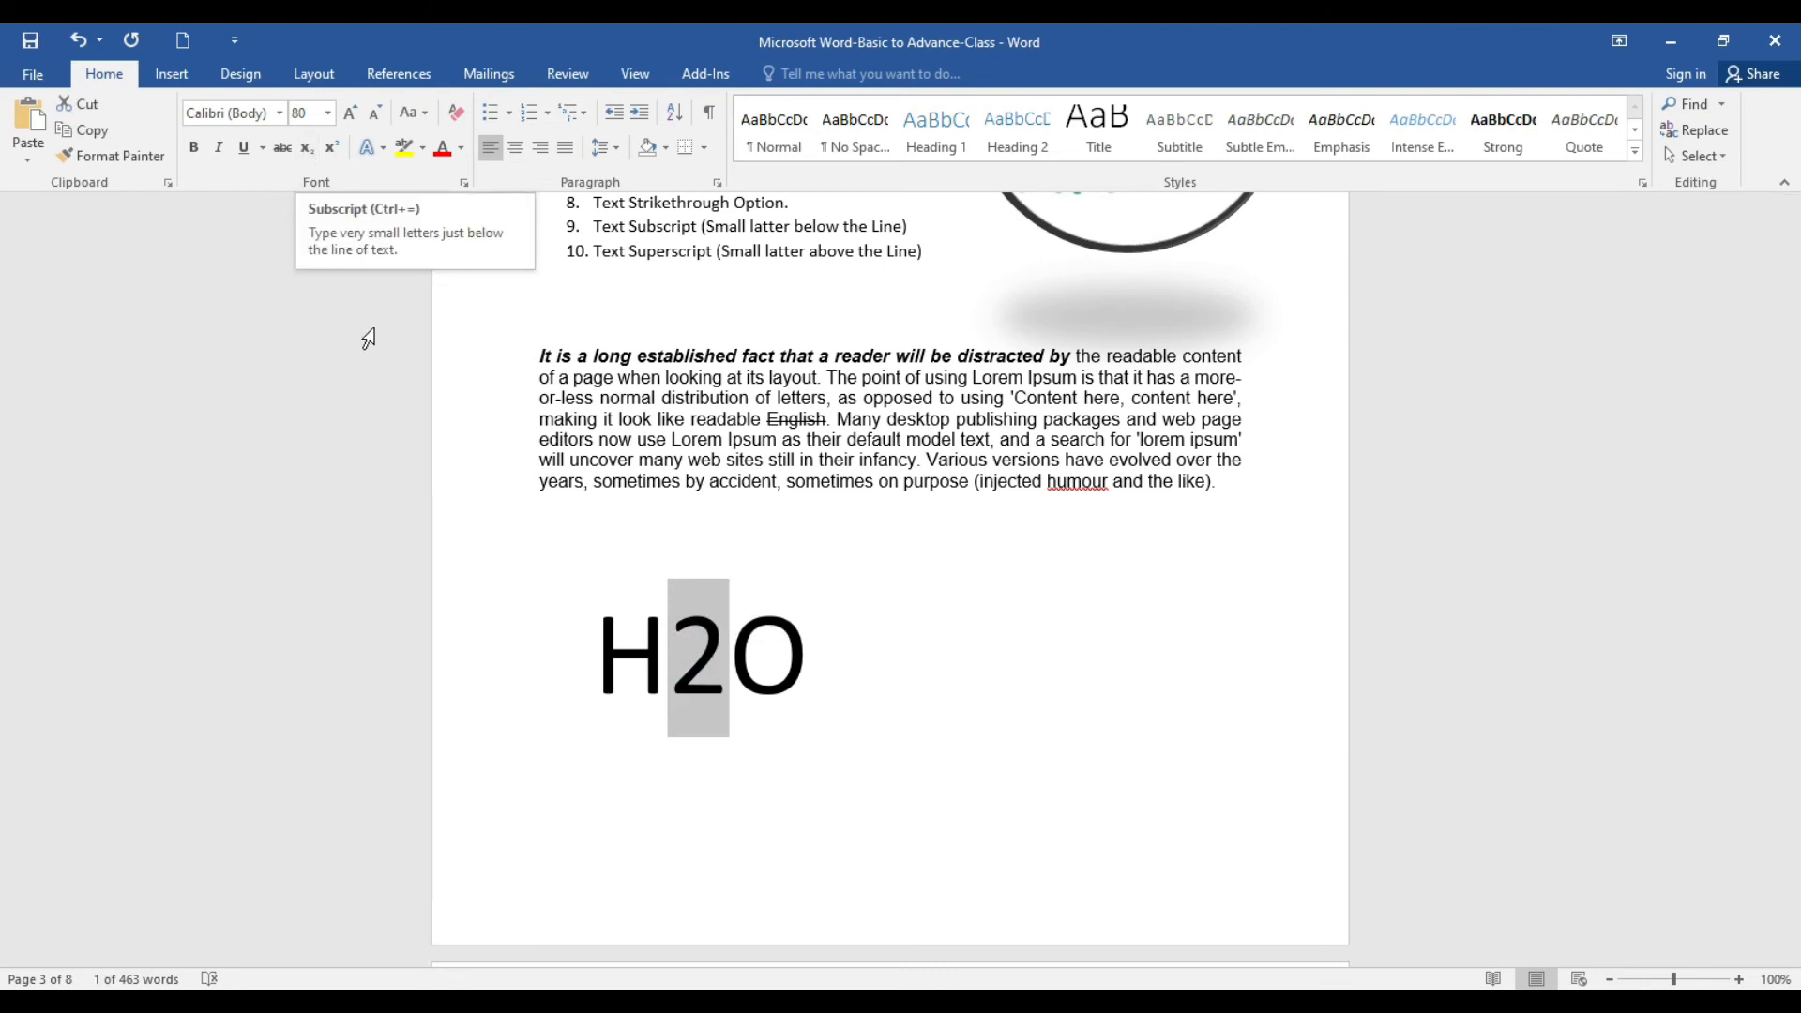
{"action": "left_click", "coordinate": [307, 148]}
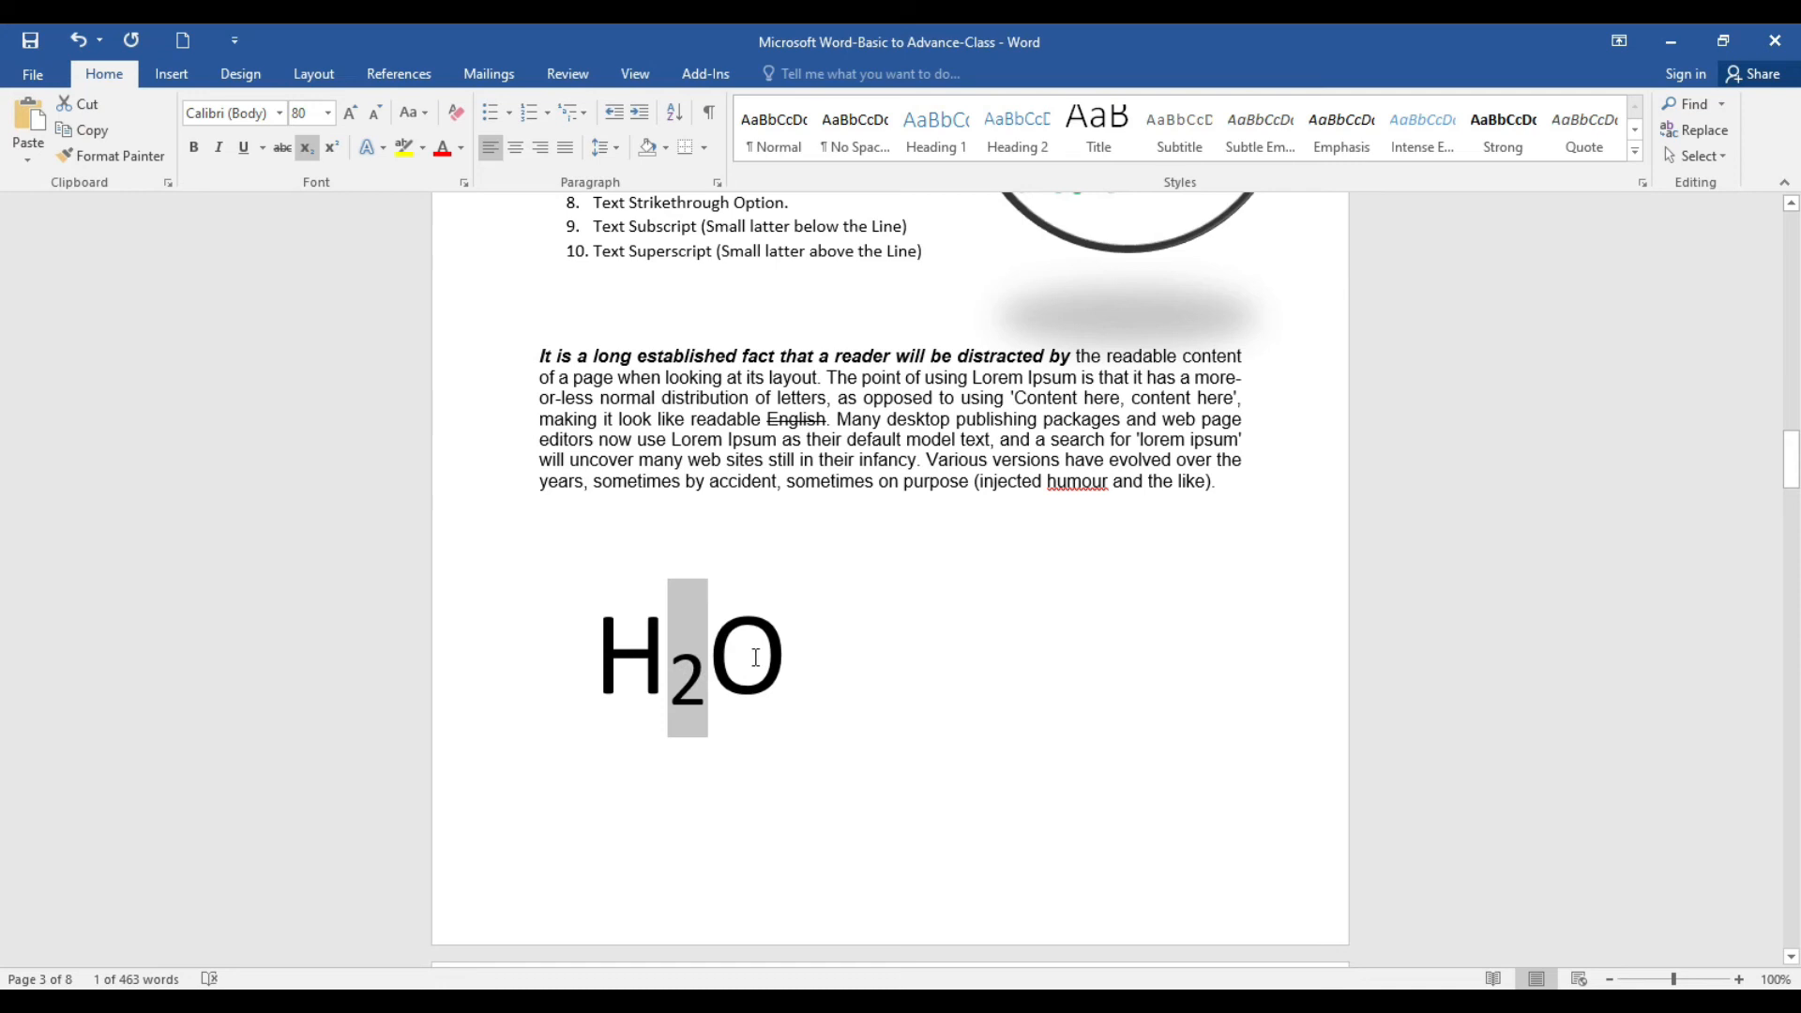
{"action": "left_click", "coordinate": [685, 678]}
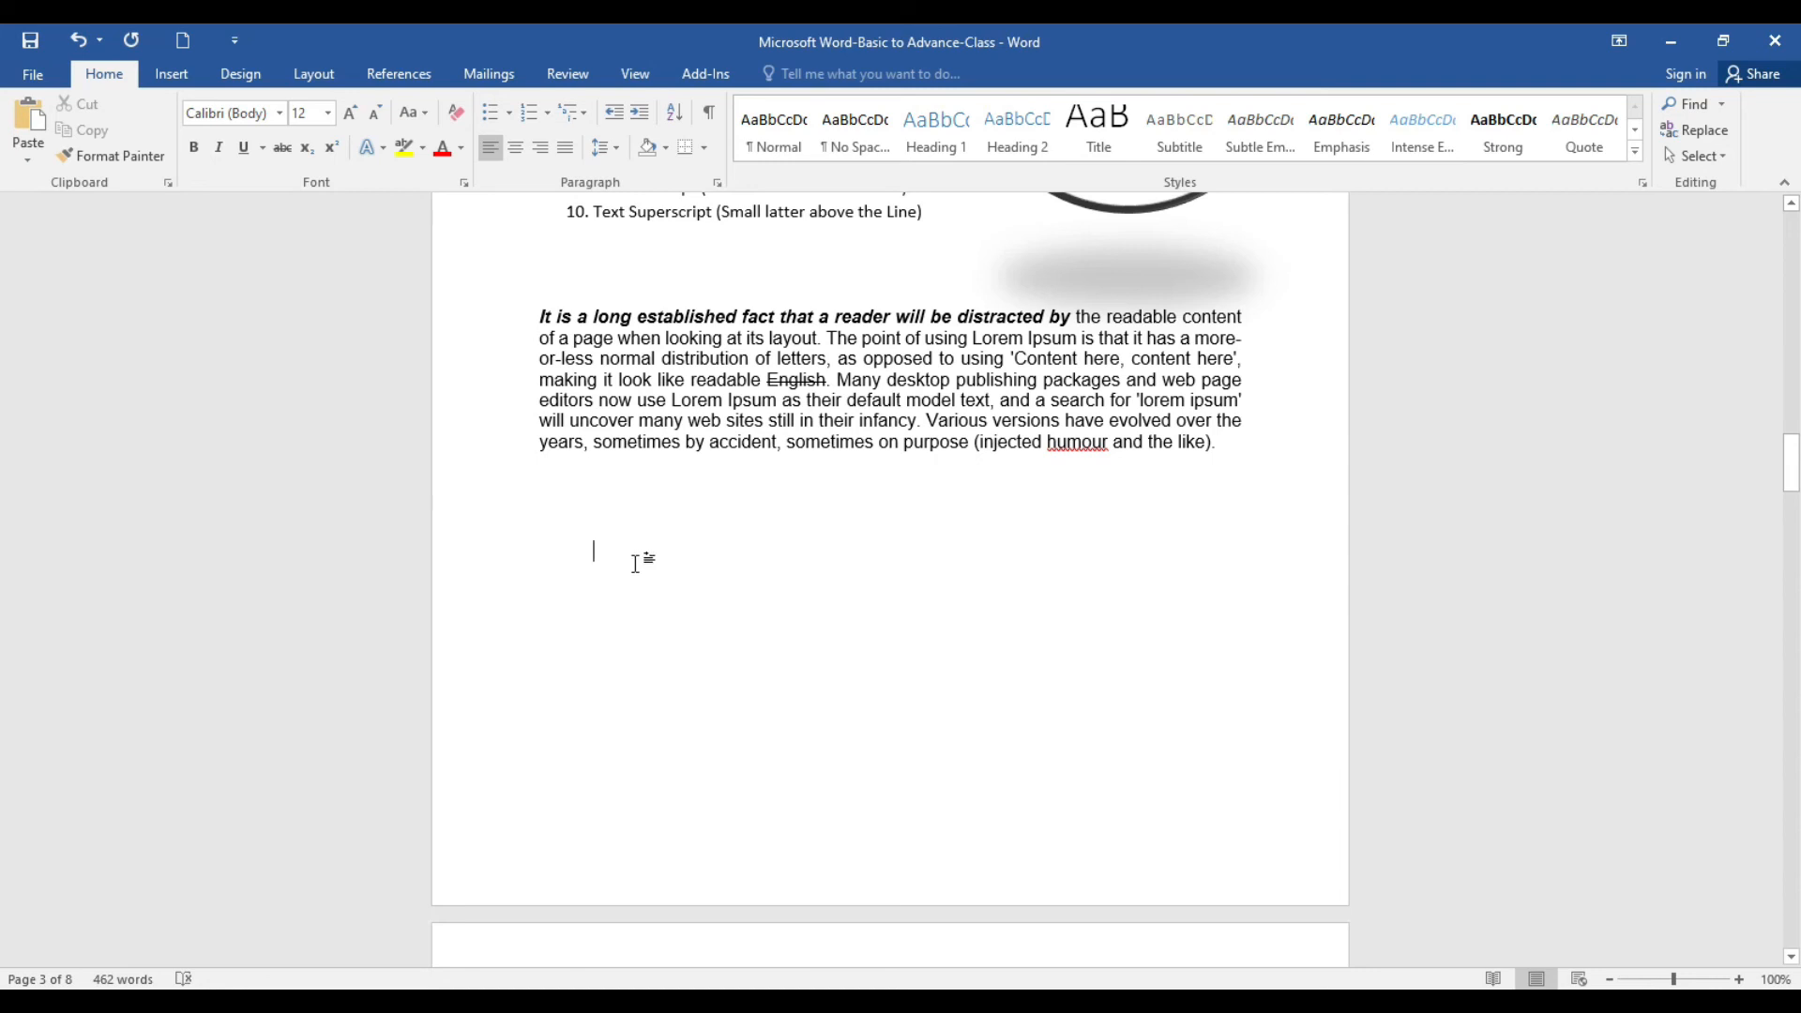
Write the formula "(a+b)2=a2+b2+2ab" on the blank line below the paragraph and enlarge it to font size 48
{"action": "type", "text": "(a+b)2=a2"}
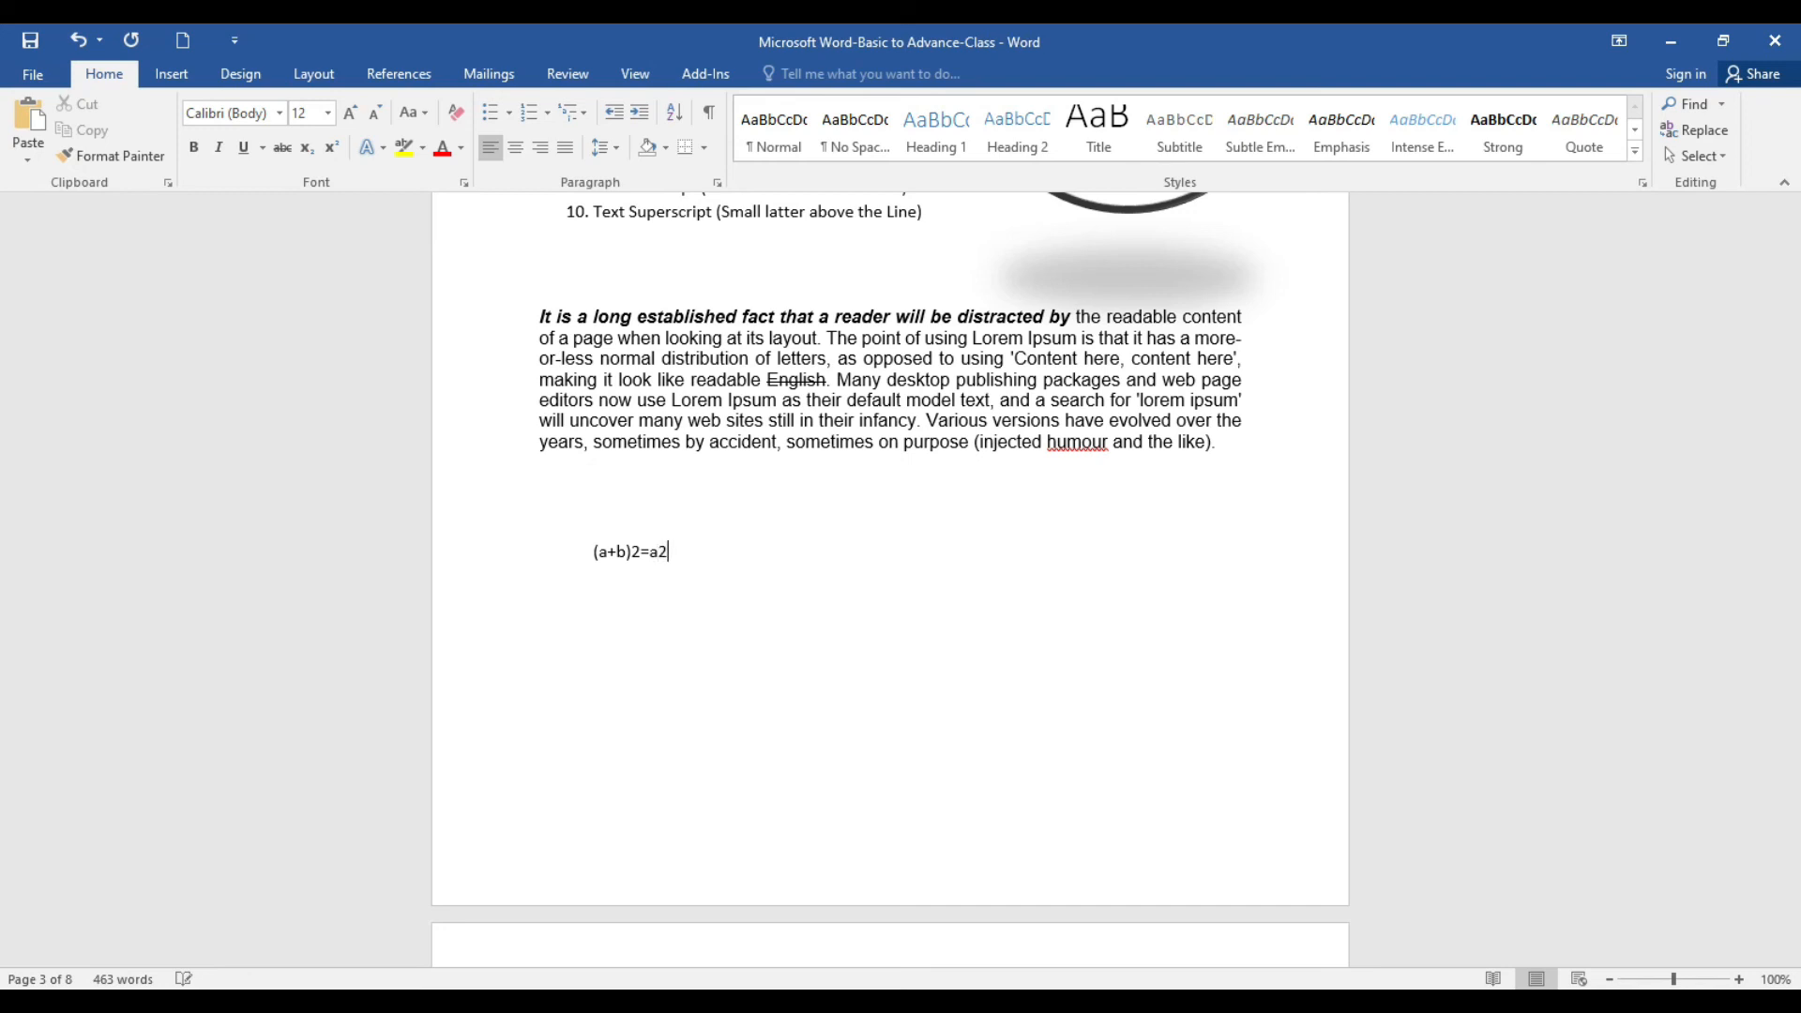
{"action": "type", "text": "+b2+2ab"}
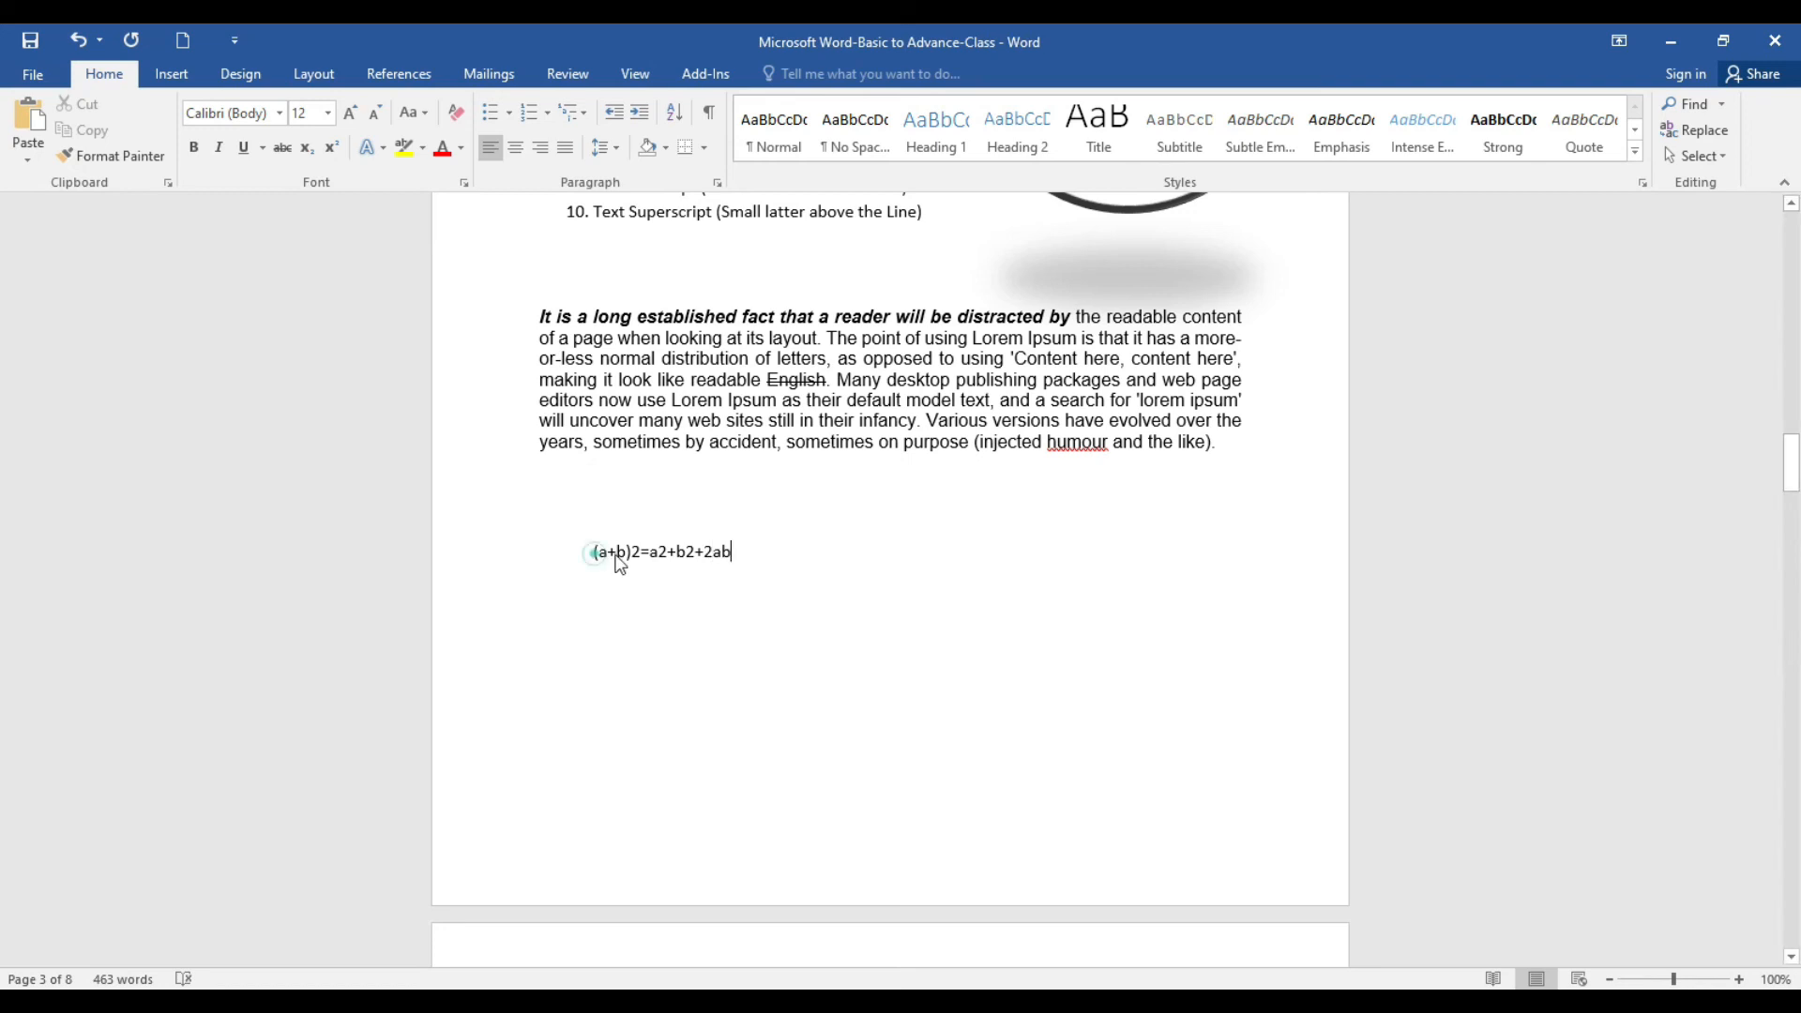
{"action": "left_click_drag", "start_coordinate": [617, 557], "coordinate": [736, 556]}
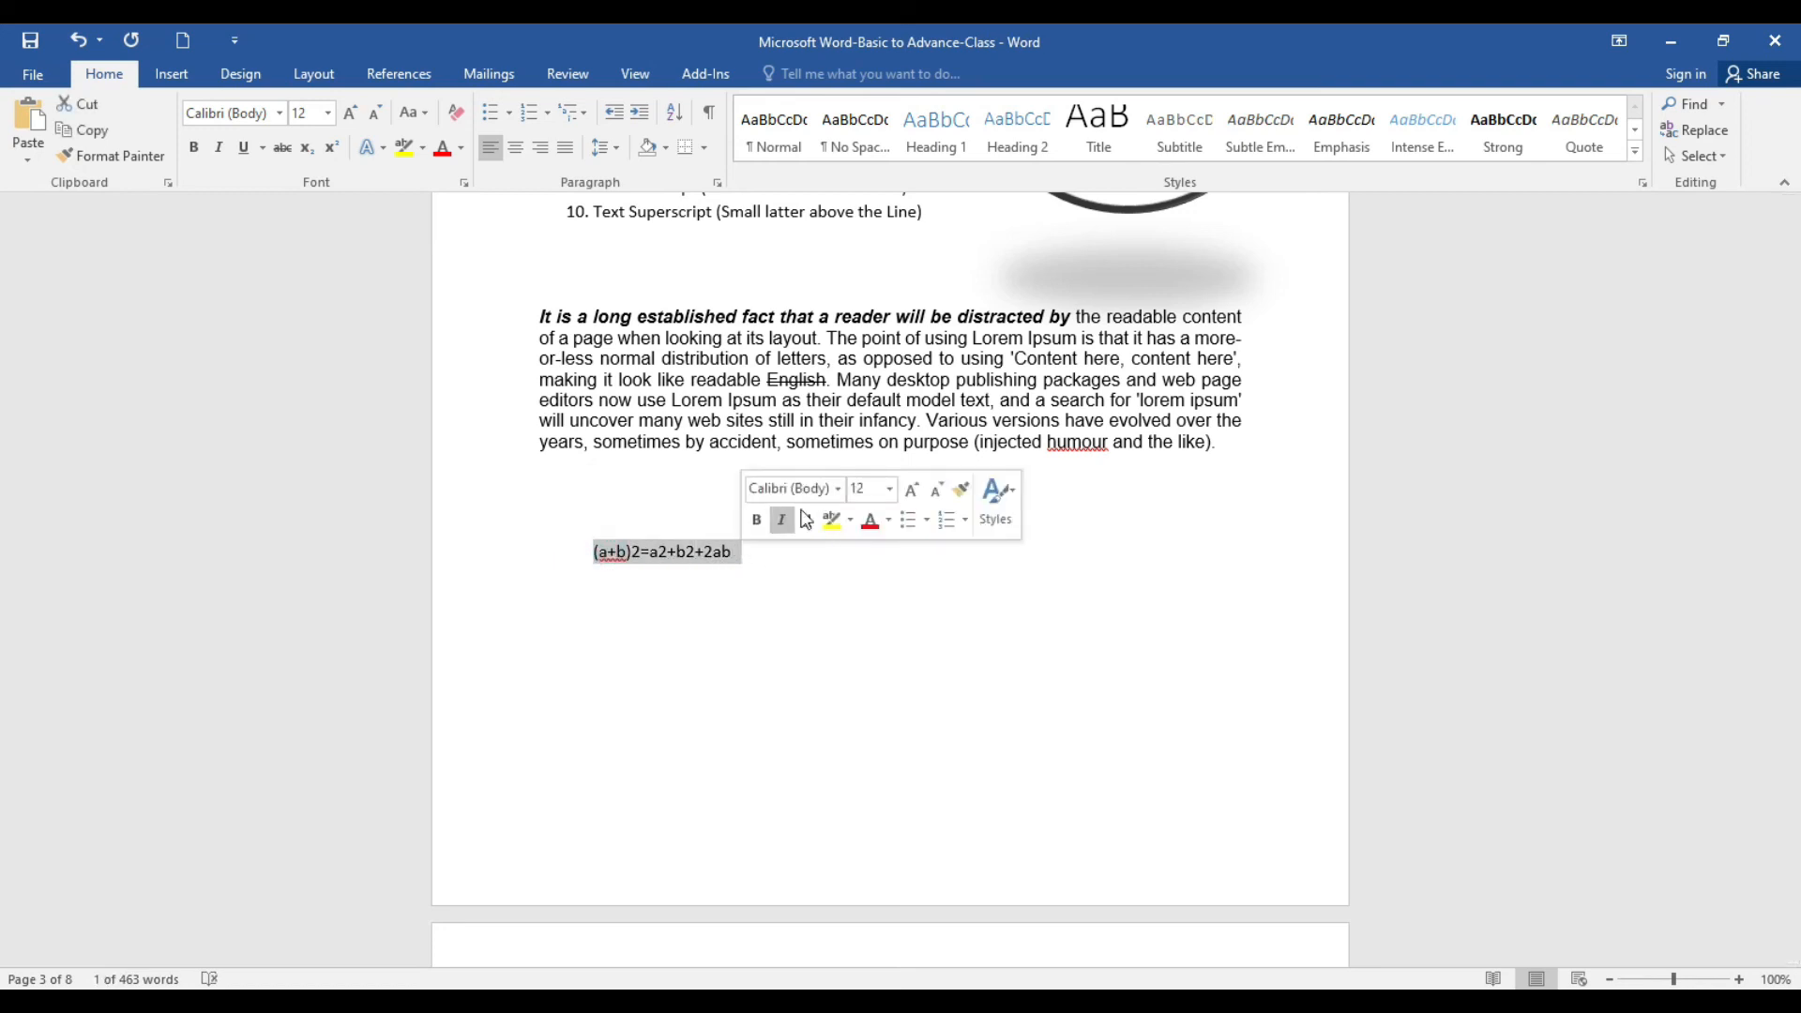
{"action": "left_click", "coordinate": [913, 491]}
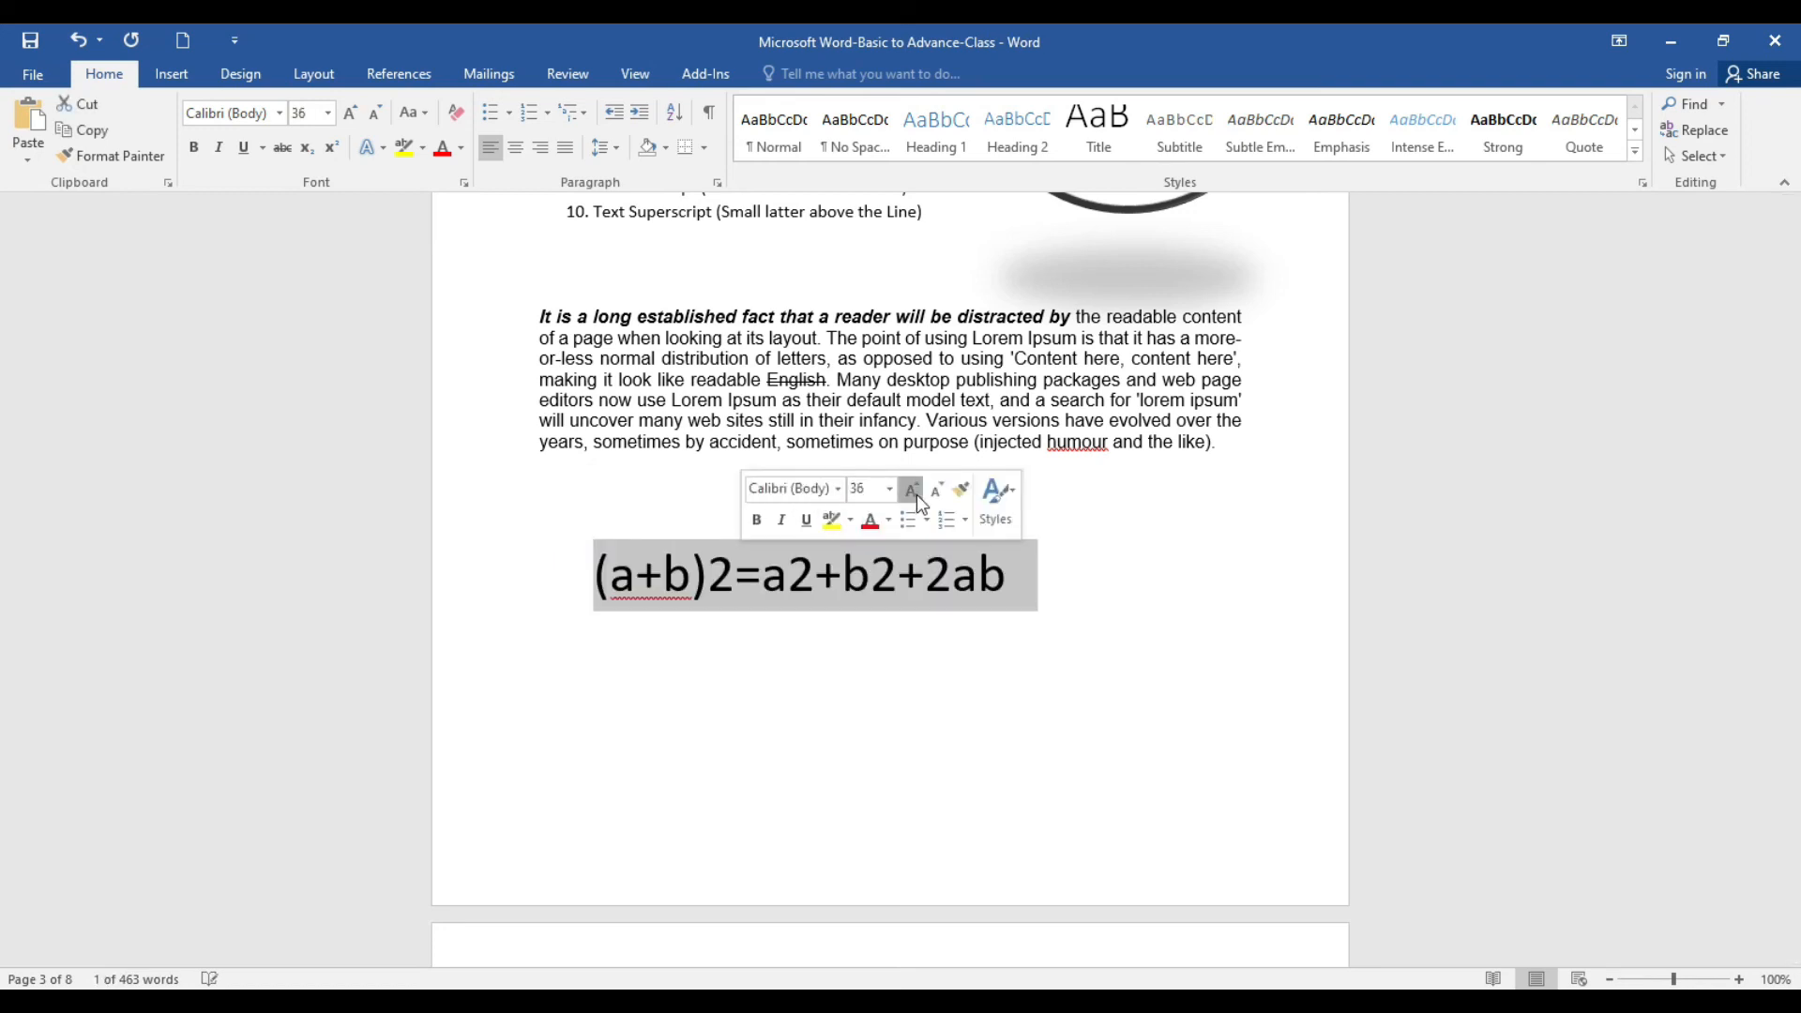
{"action": "left_click", "coordinate": [914, 492]}
{"action": "left_click", "coordinate": [925, 602]}
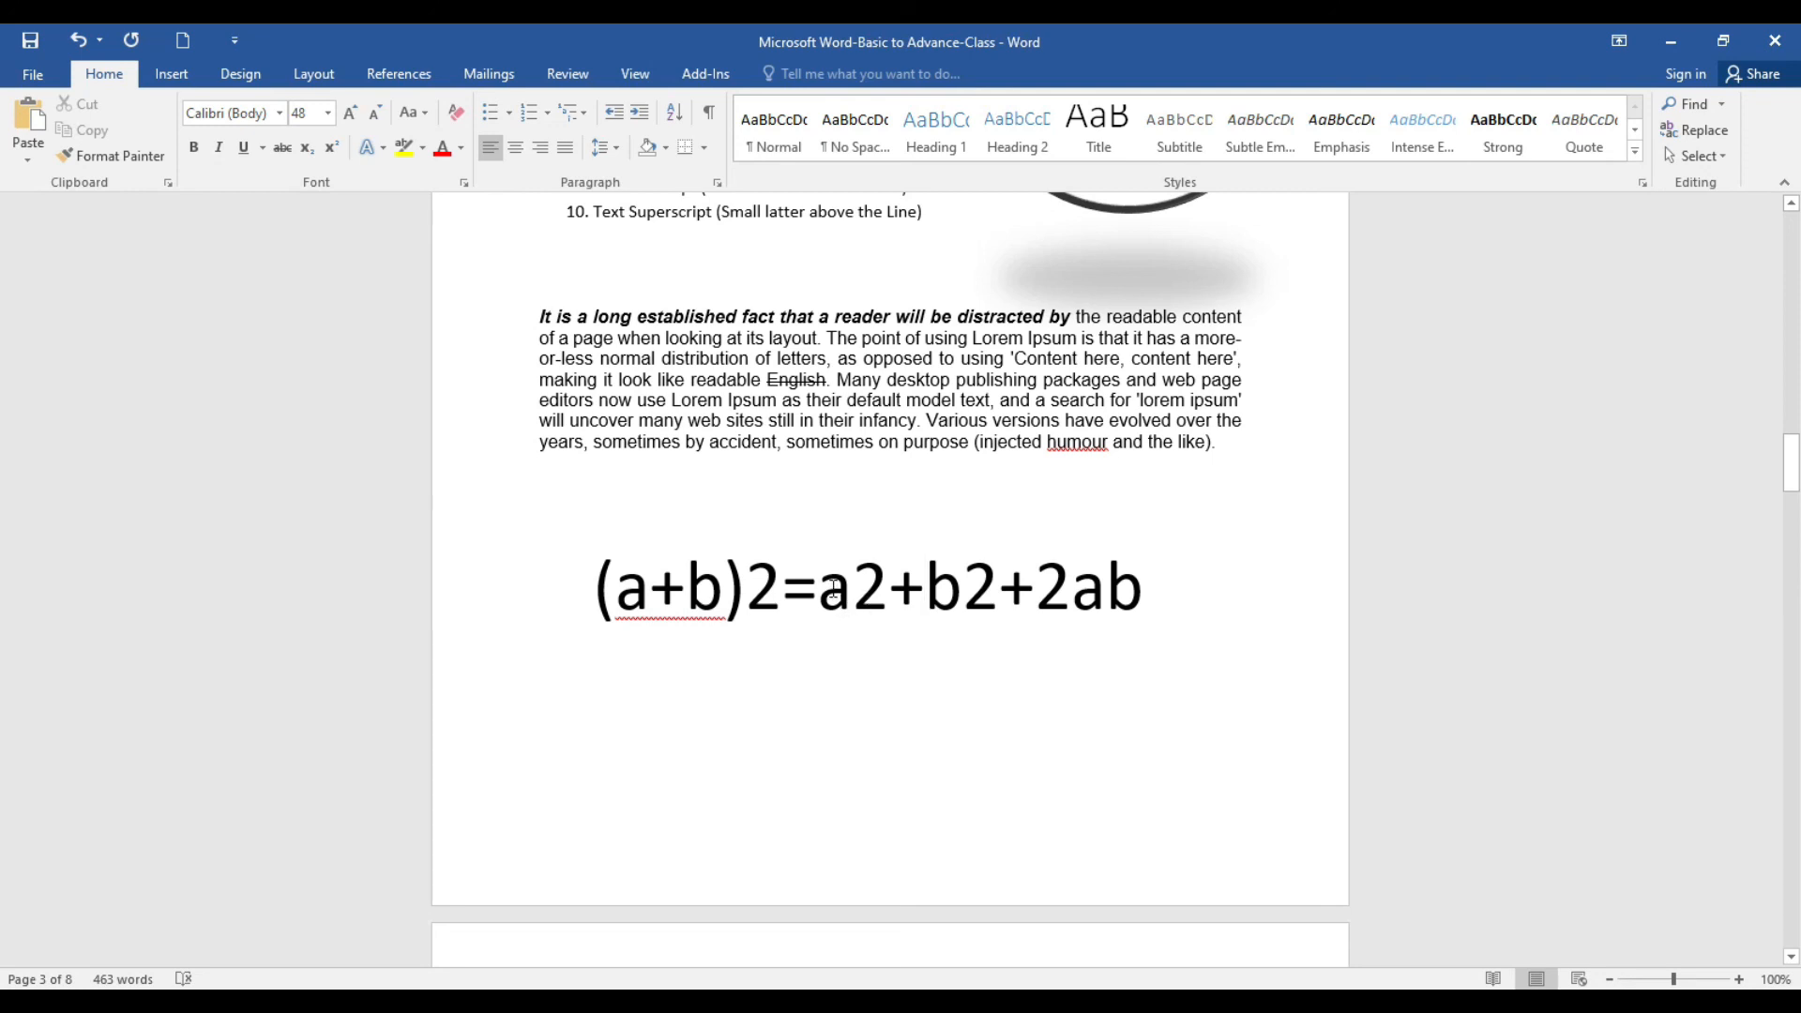
Format the exponent "2" after "(a+b)", "a" and "b" in the formula as superscript, and select the whole formula
{"action": "double_click", "coordinate": [771, 589]}
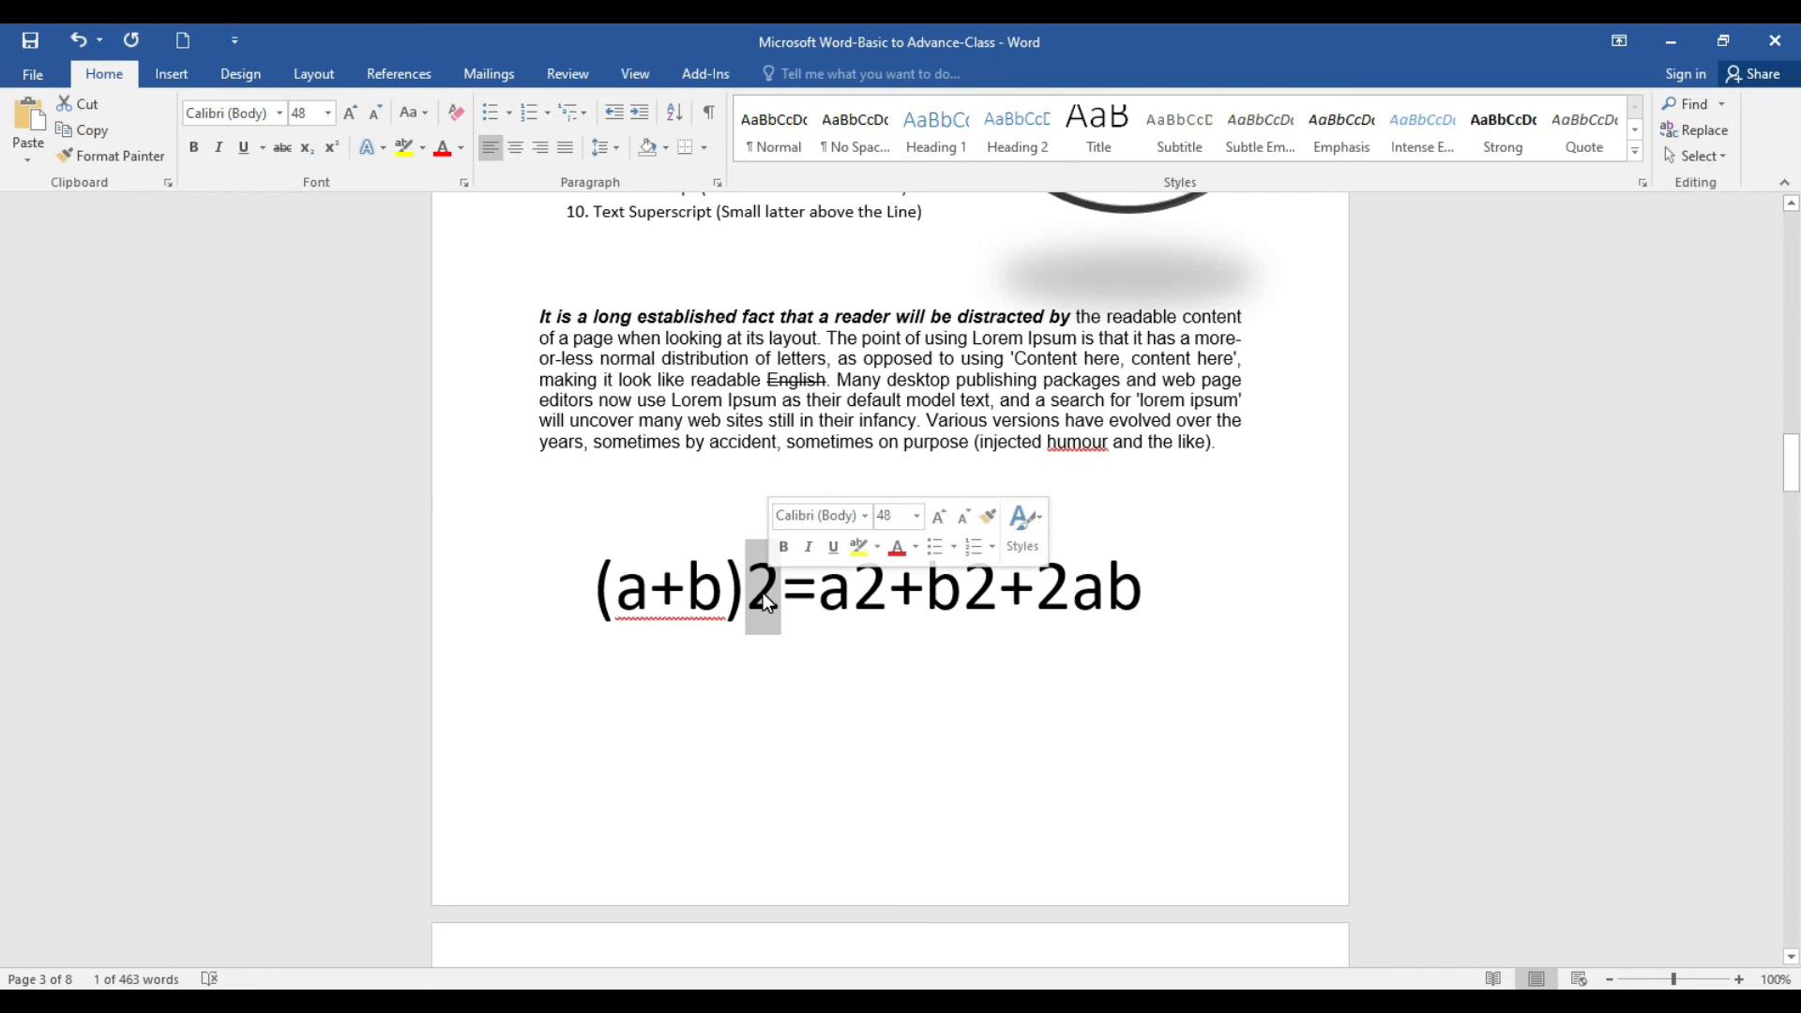
{"action": "left_click", "coordinate": [331, 148]}
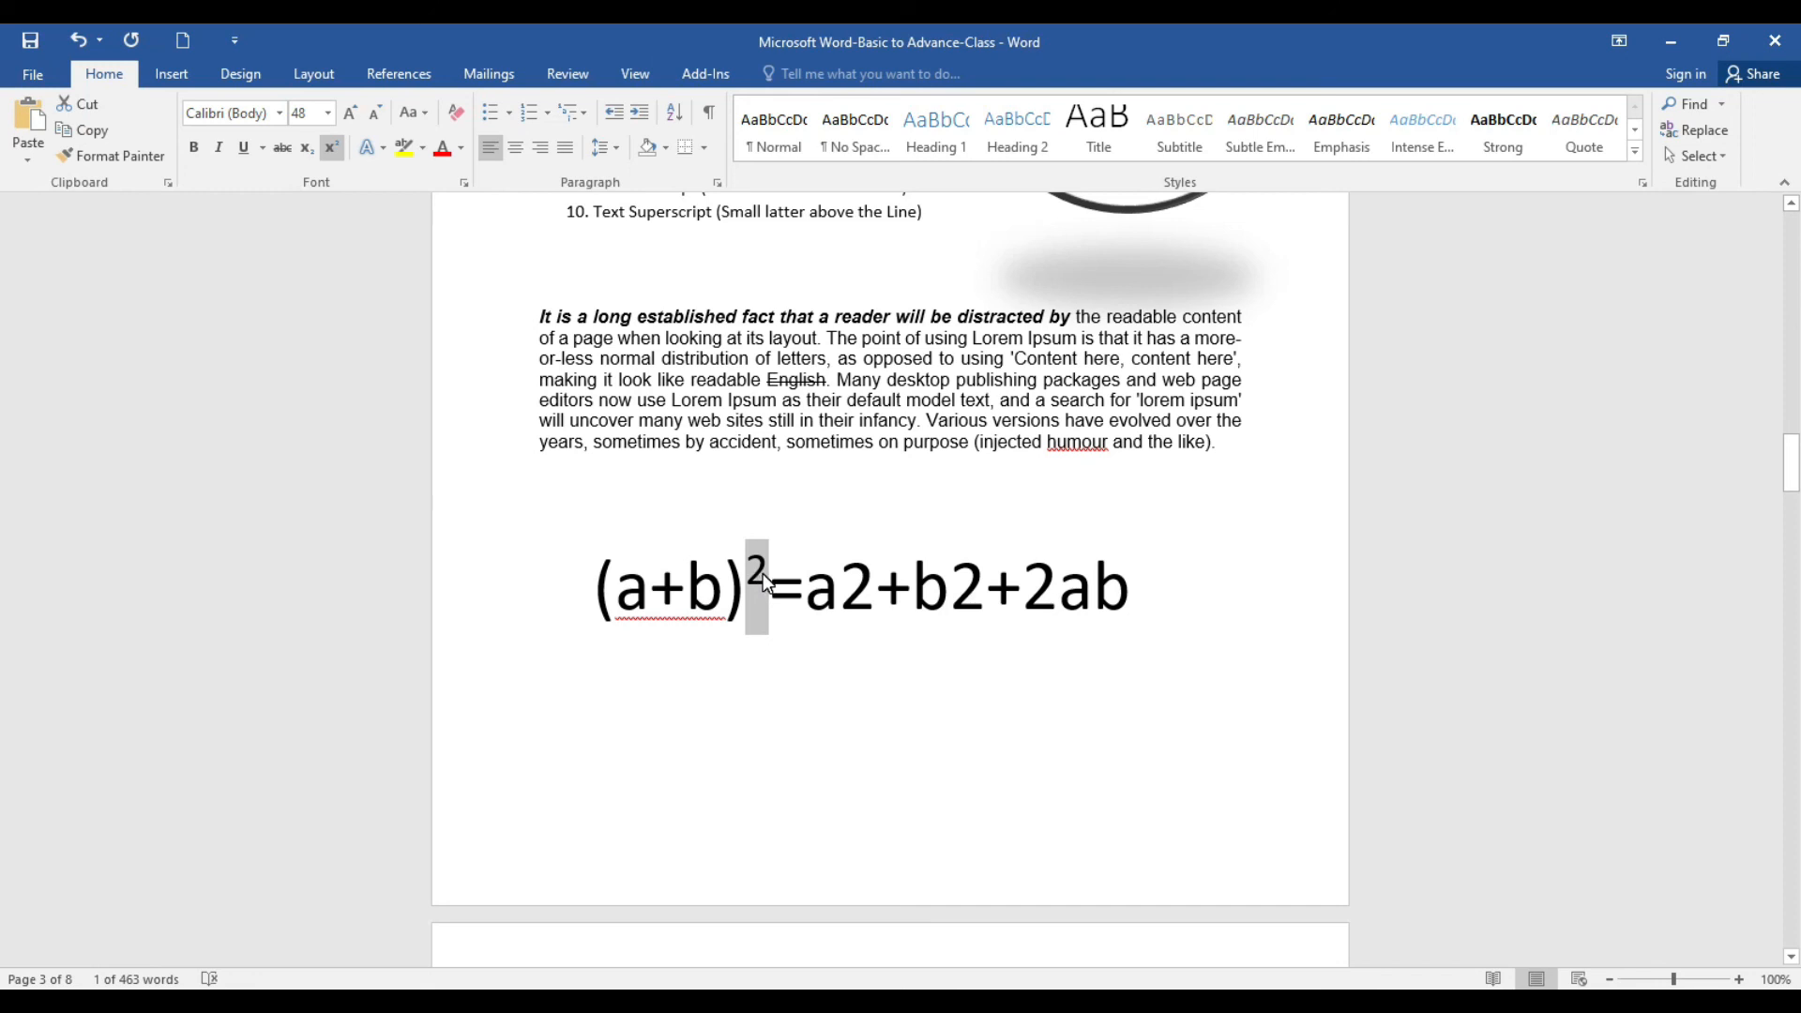
{"action": "left_click", "coordinate": [841, 587]}
{"action": "left_click_drag", "start_coordinate": [841, 587], "coordinate": [972, 600]}
{"action": "key", "text": "ctrl+shift+plus"}
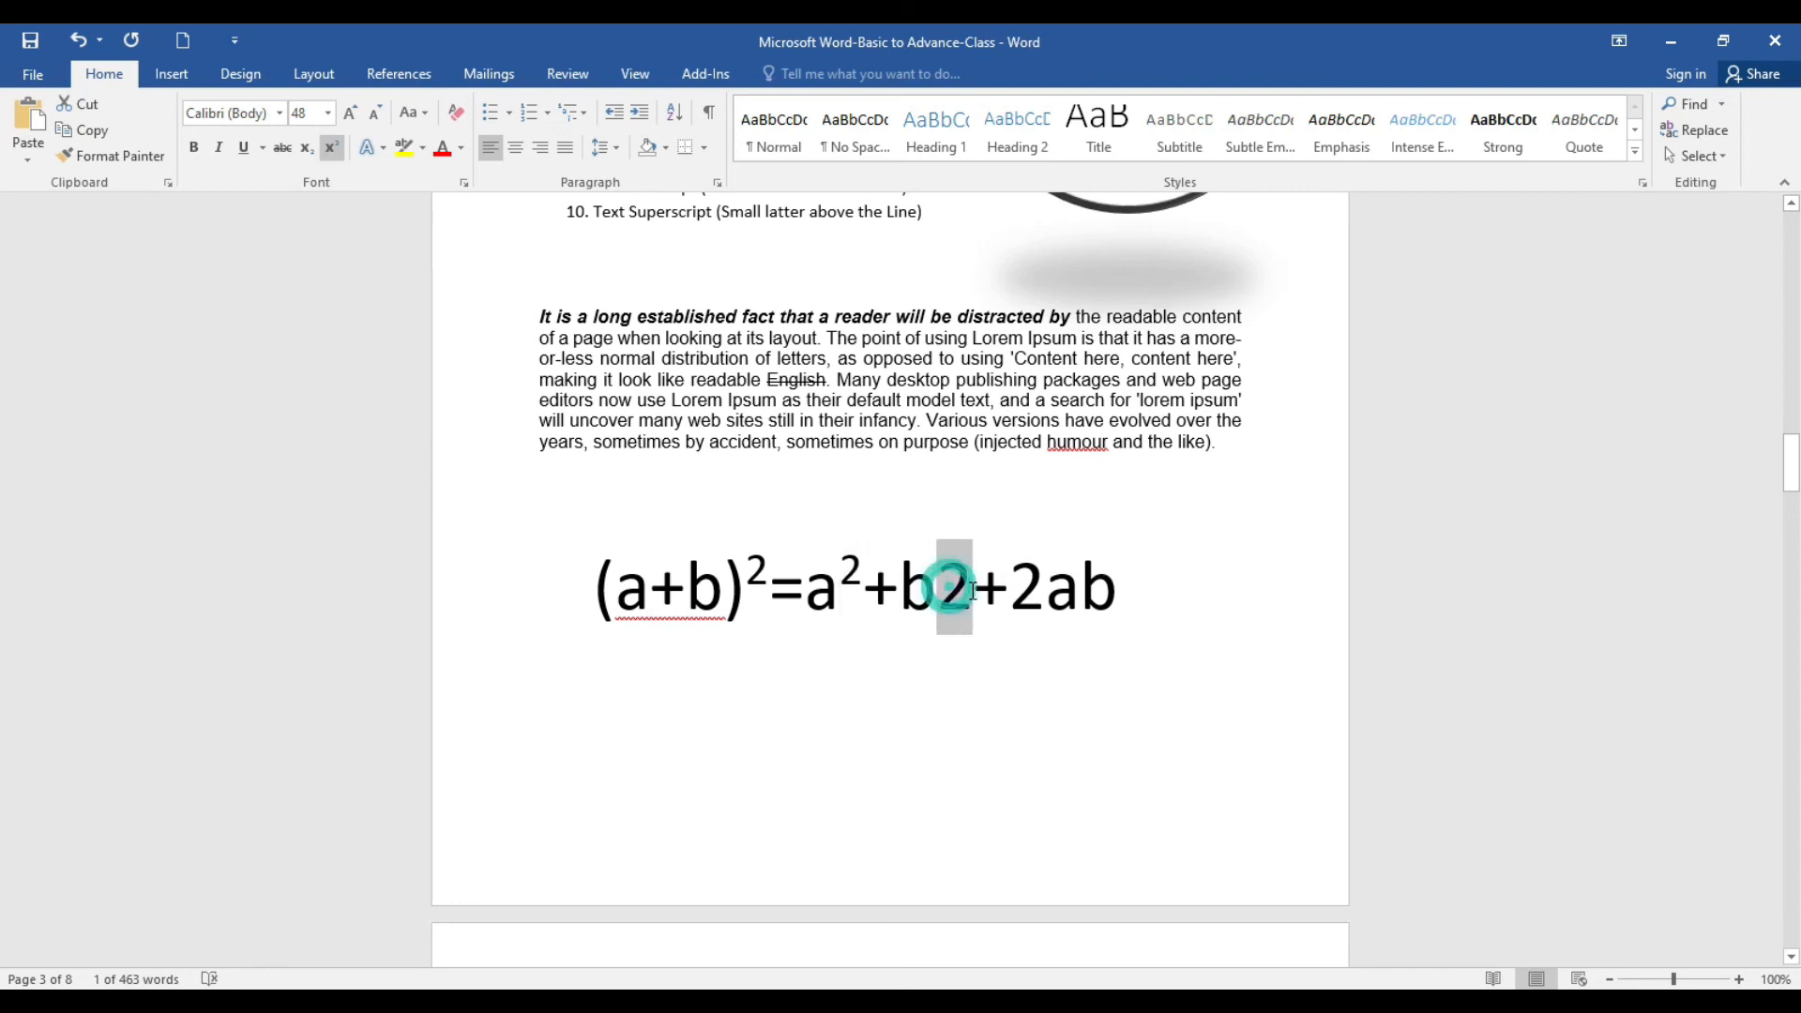
{"action": "left_click", "coordinate": [331, 147]}
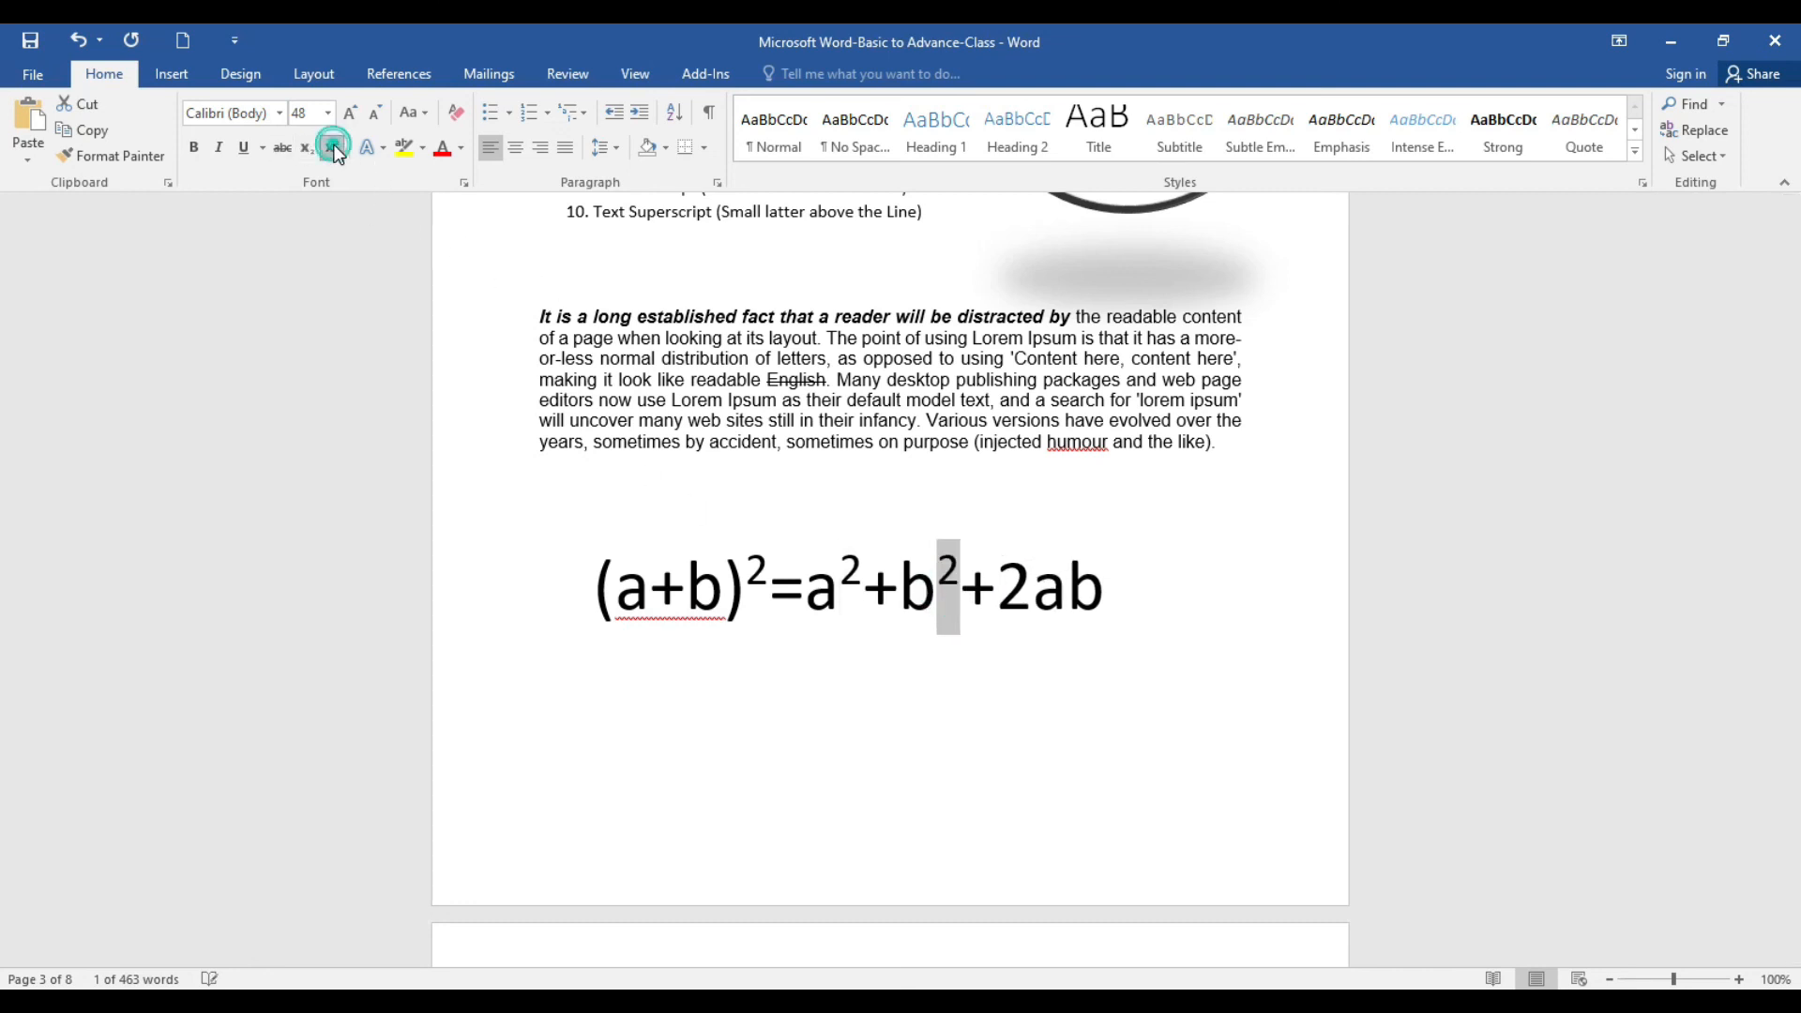
{"action": "left_click", "coordinate": [1032, 585]}
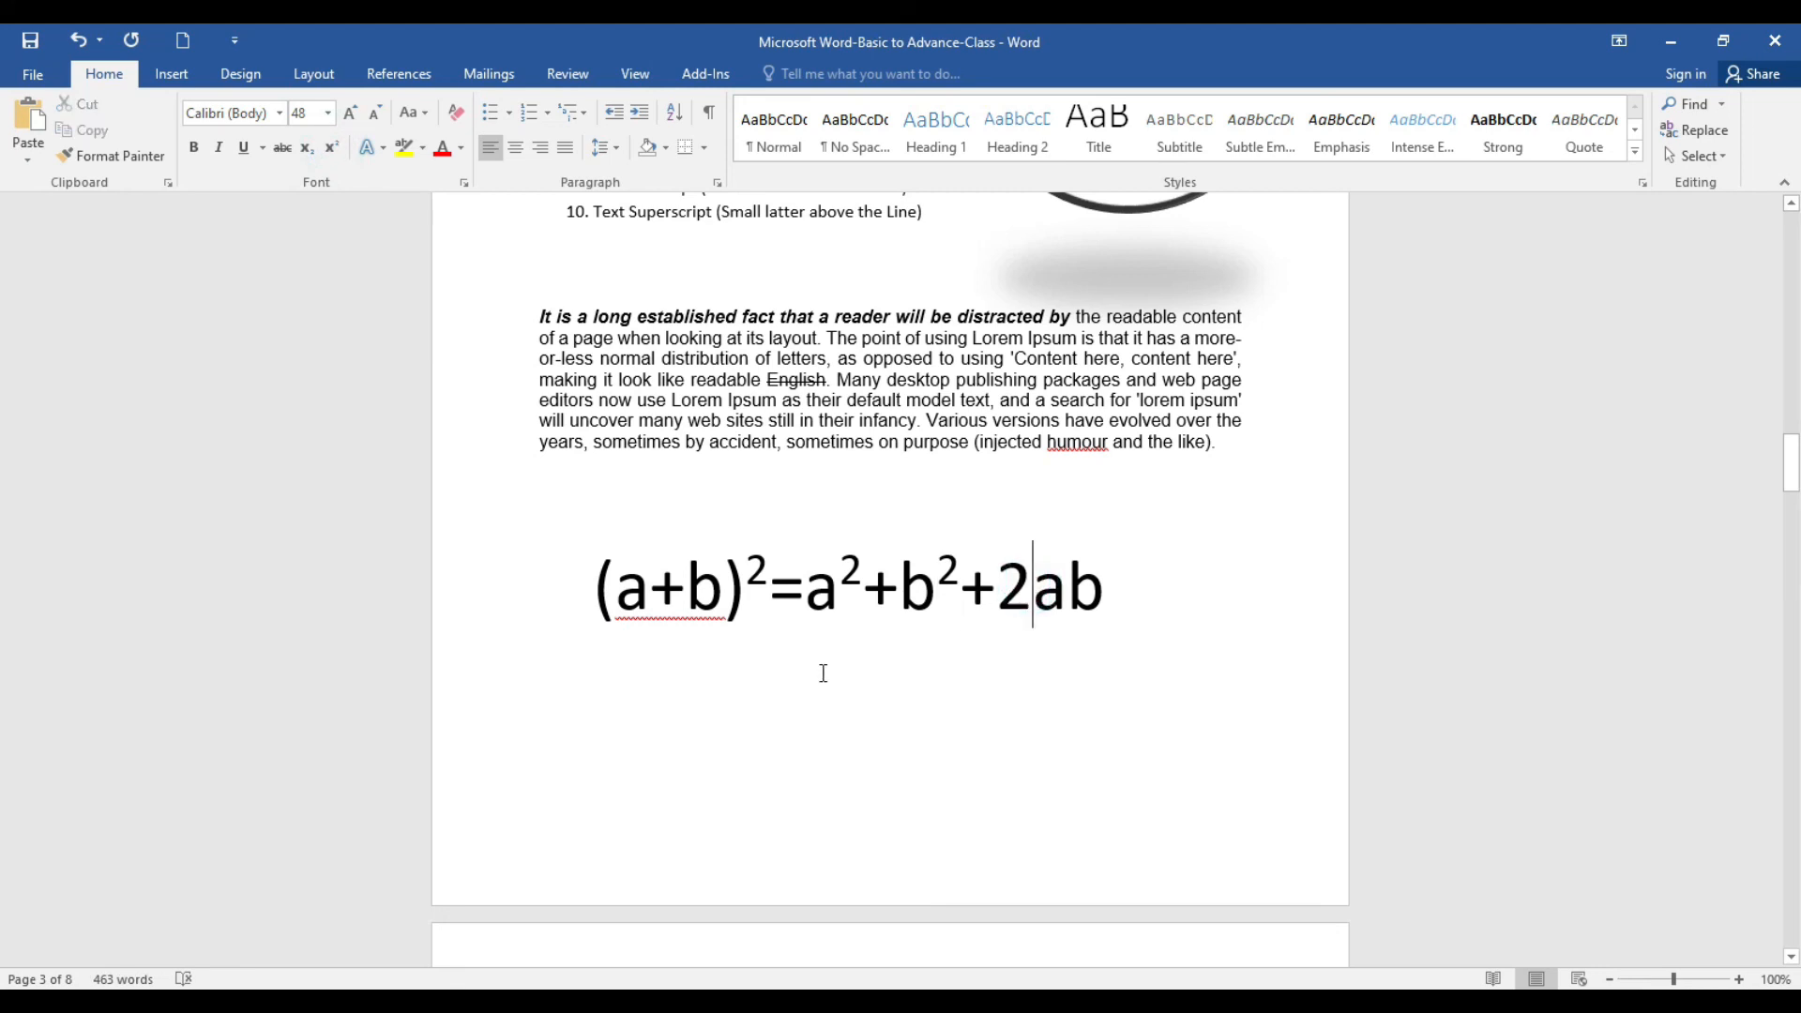
{"action": "left_click_drag", "start_coordinate": [585, 596], "coordinate": [1097, 627]}
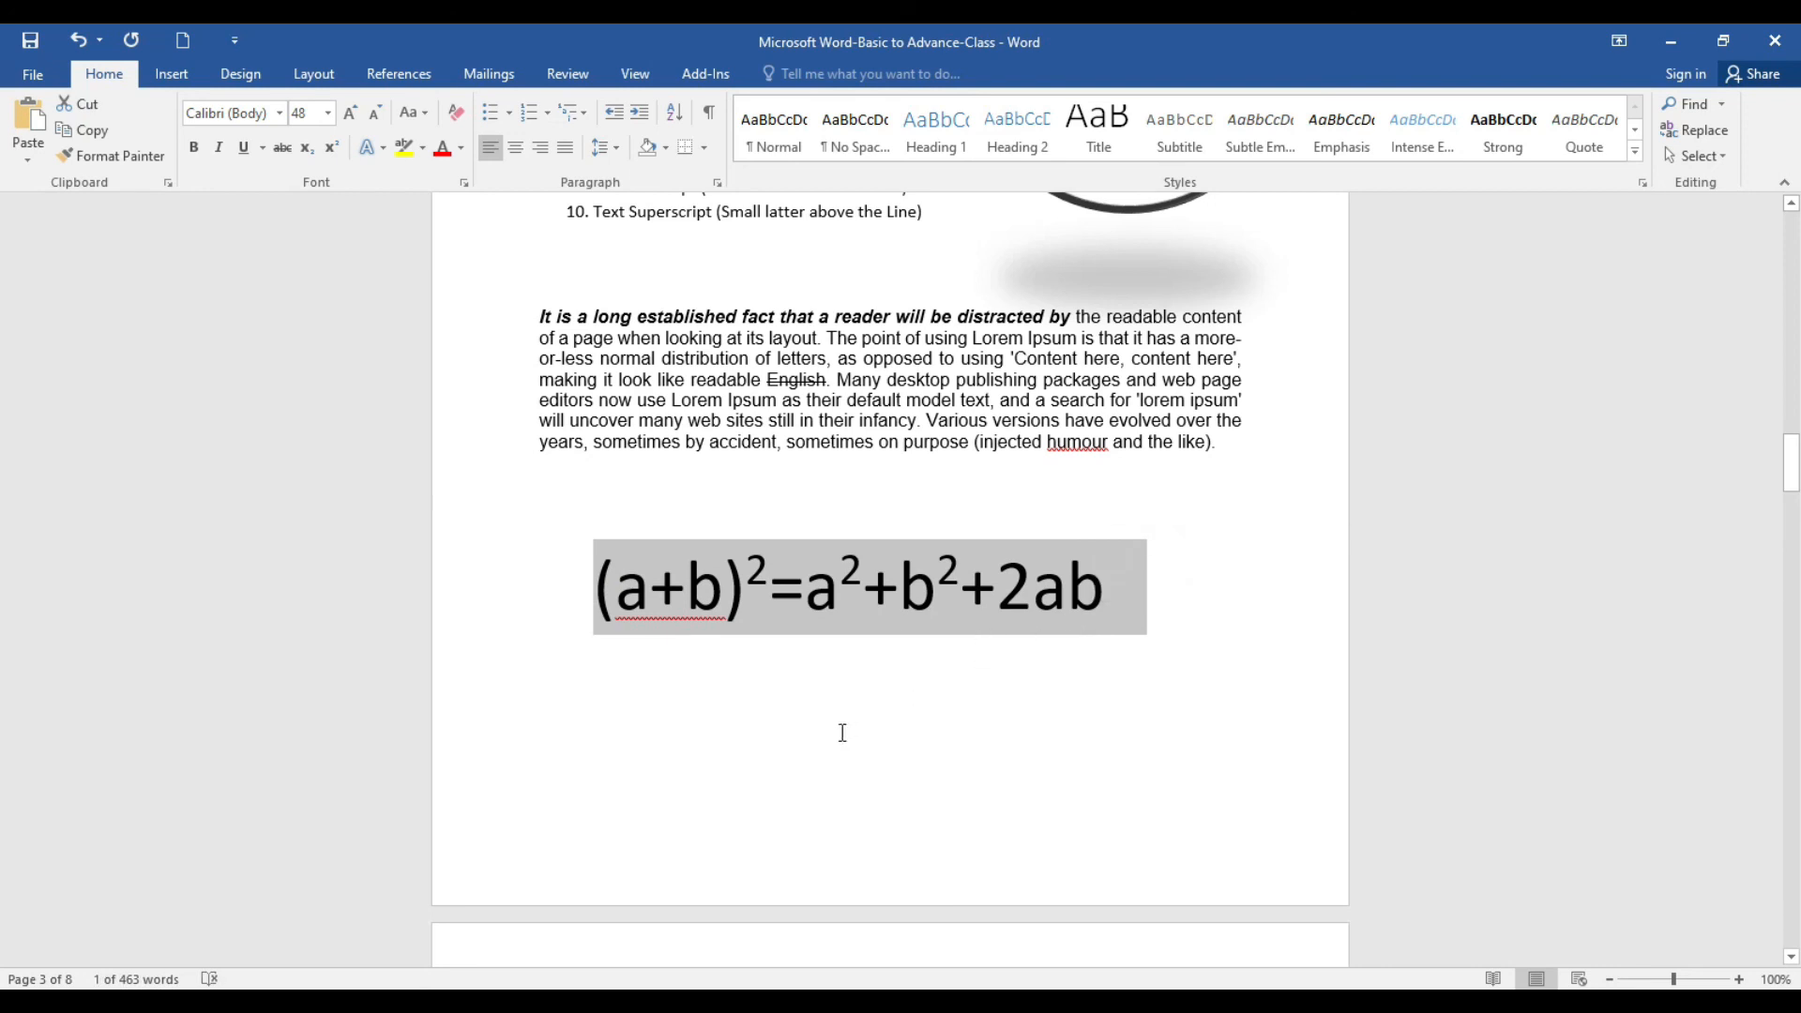
{"action": "scroll", "coordinate": [843, 733], "scroll_direction": "up", "scroll_amount": 4}
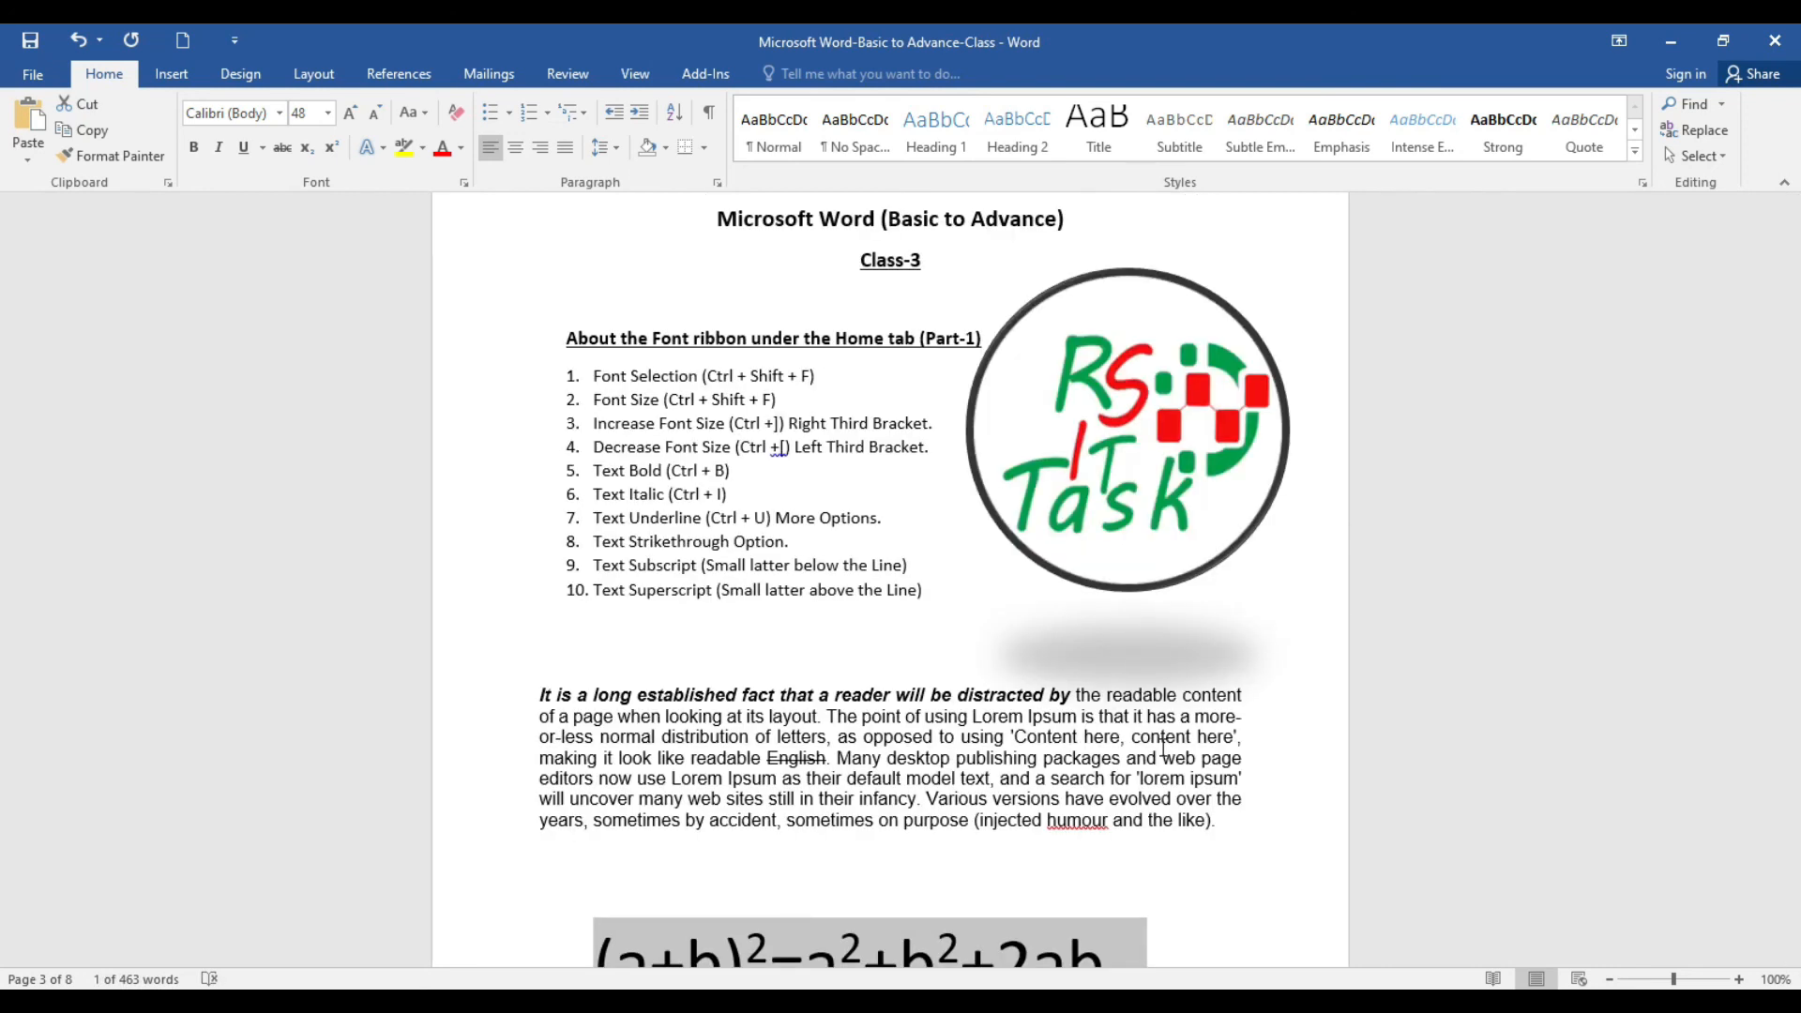